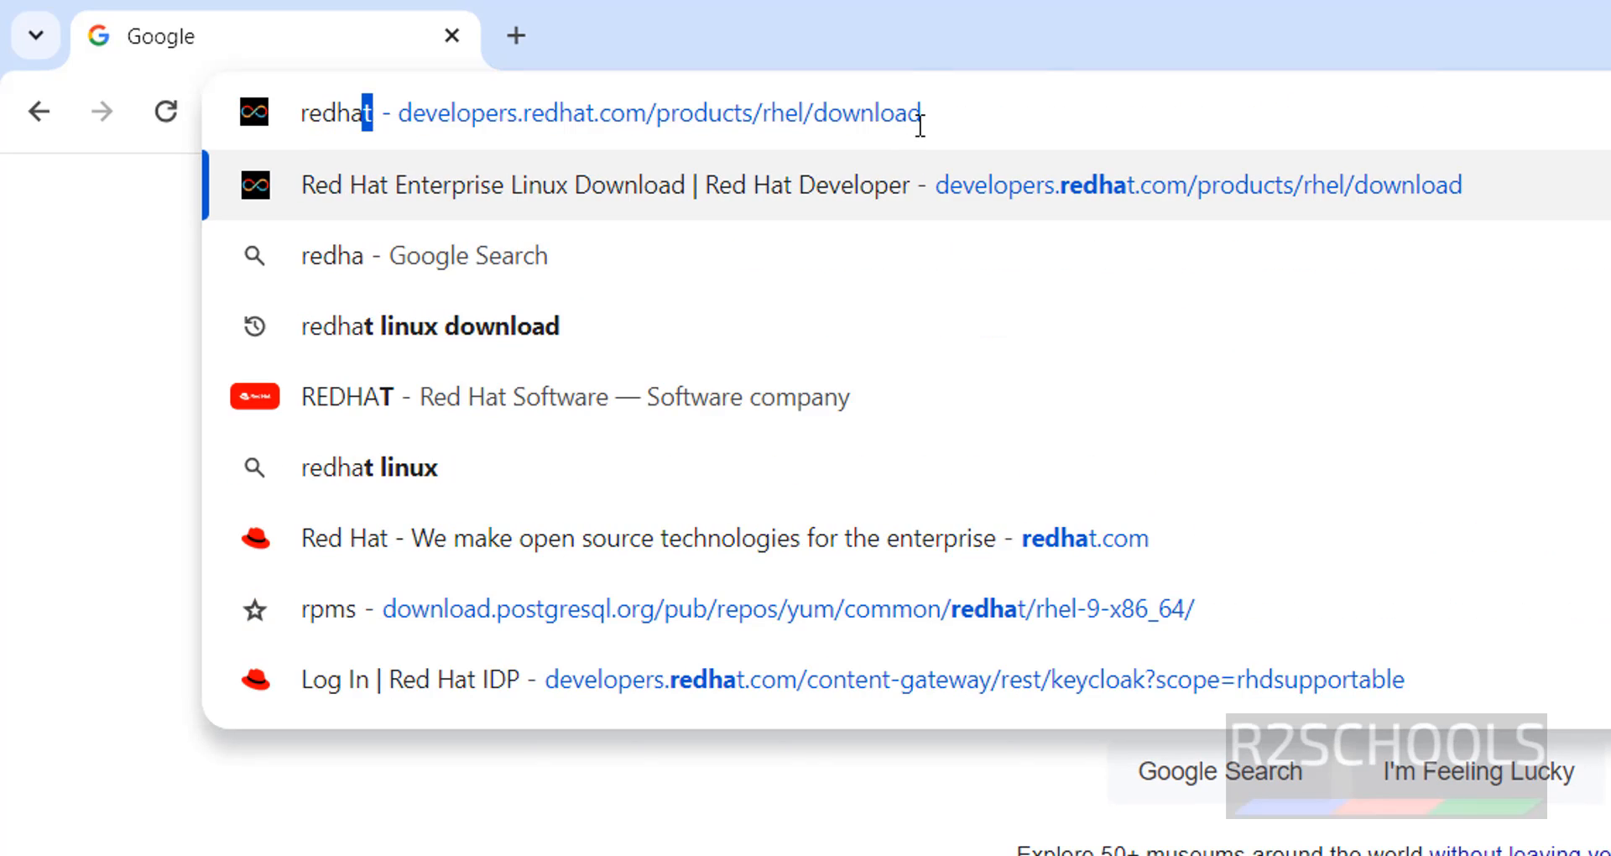
Load redhat.com, go to the Red Hat Developer site and show its Products list.
{"action": "type", "text": ".c"}
{"action": "key", "text": "Return"}
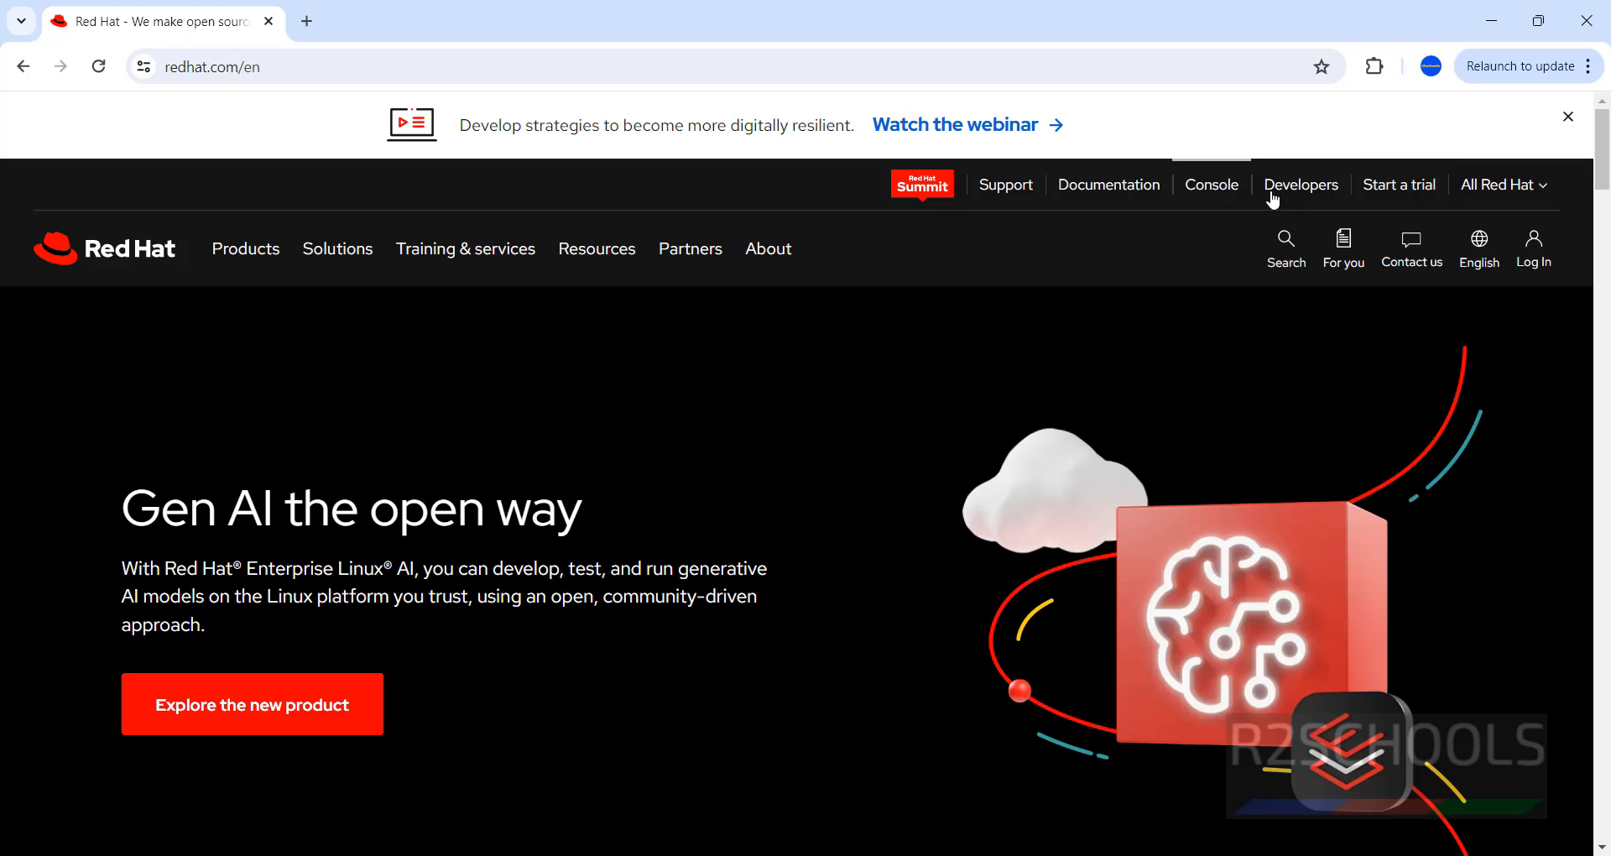
{"action": "left_click", "coordinate": [1273, 194]}
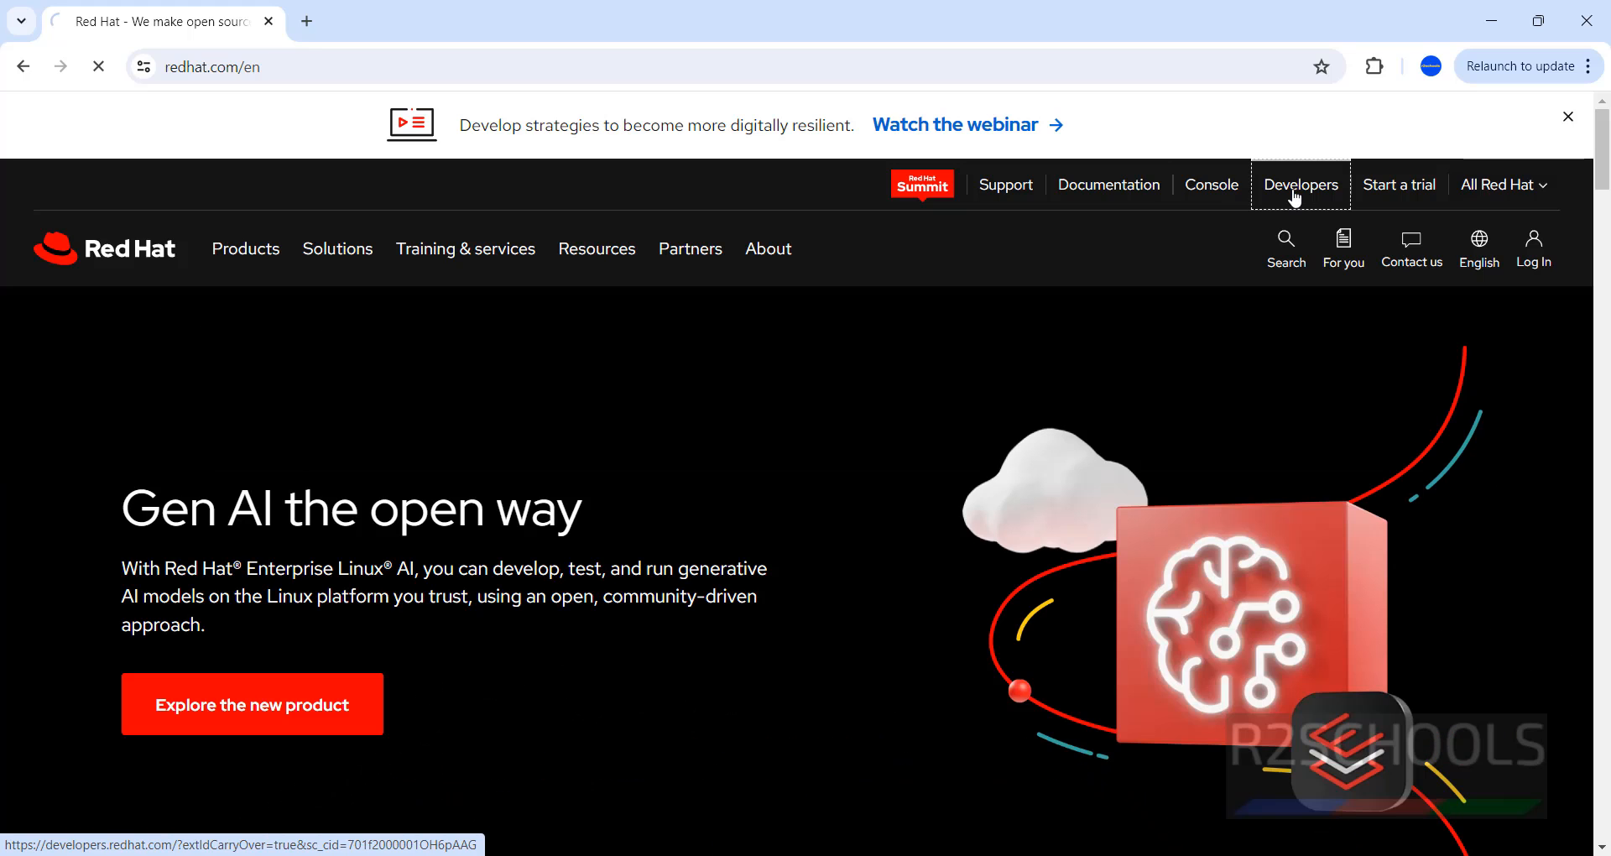
{"action": "left_click", "coordinate": [210, 134]}
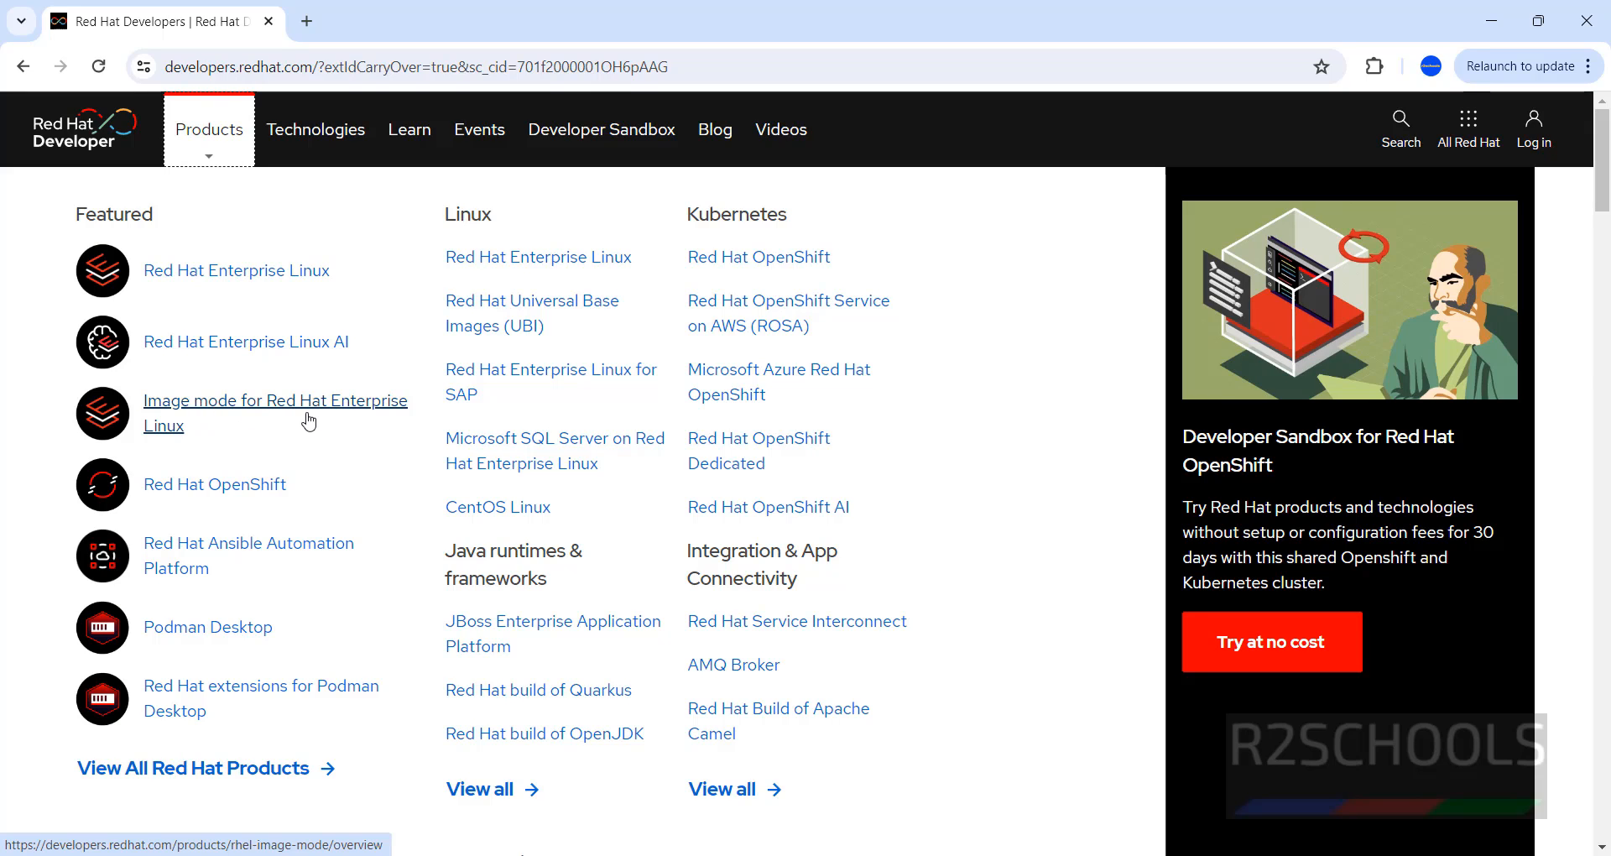
Open the Red Hat Enterprise Linux download page and scroll to the RHEL 9.4 downloads.
{"action": "left_click", "coordinate": [205, 284]}
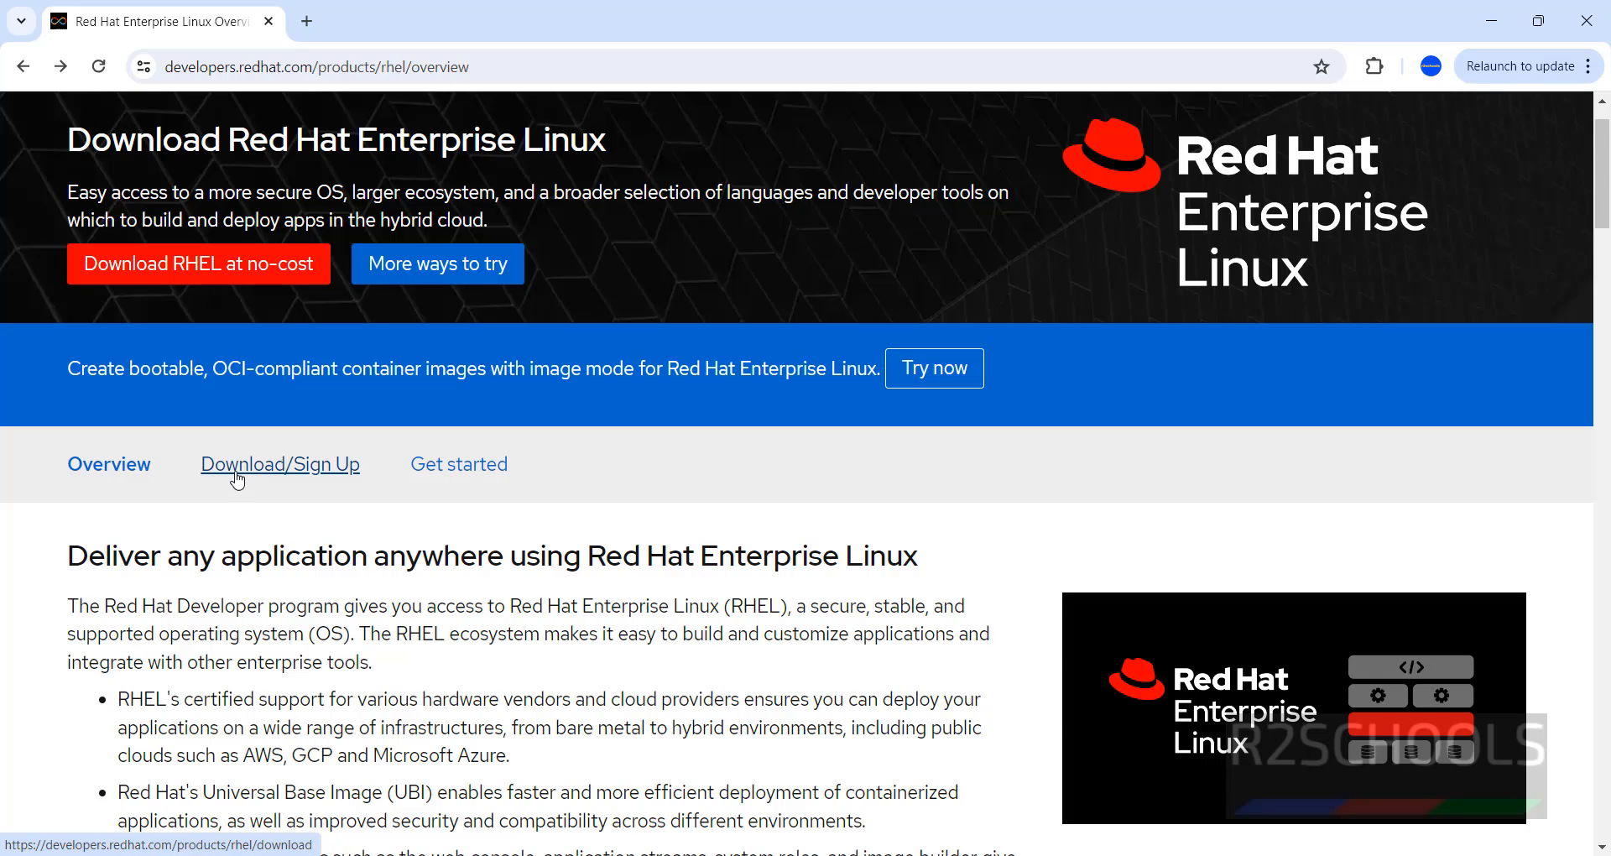
{"action": "left_click", "coordinate": [243, 470]}
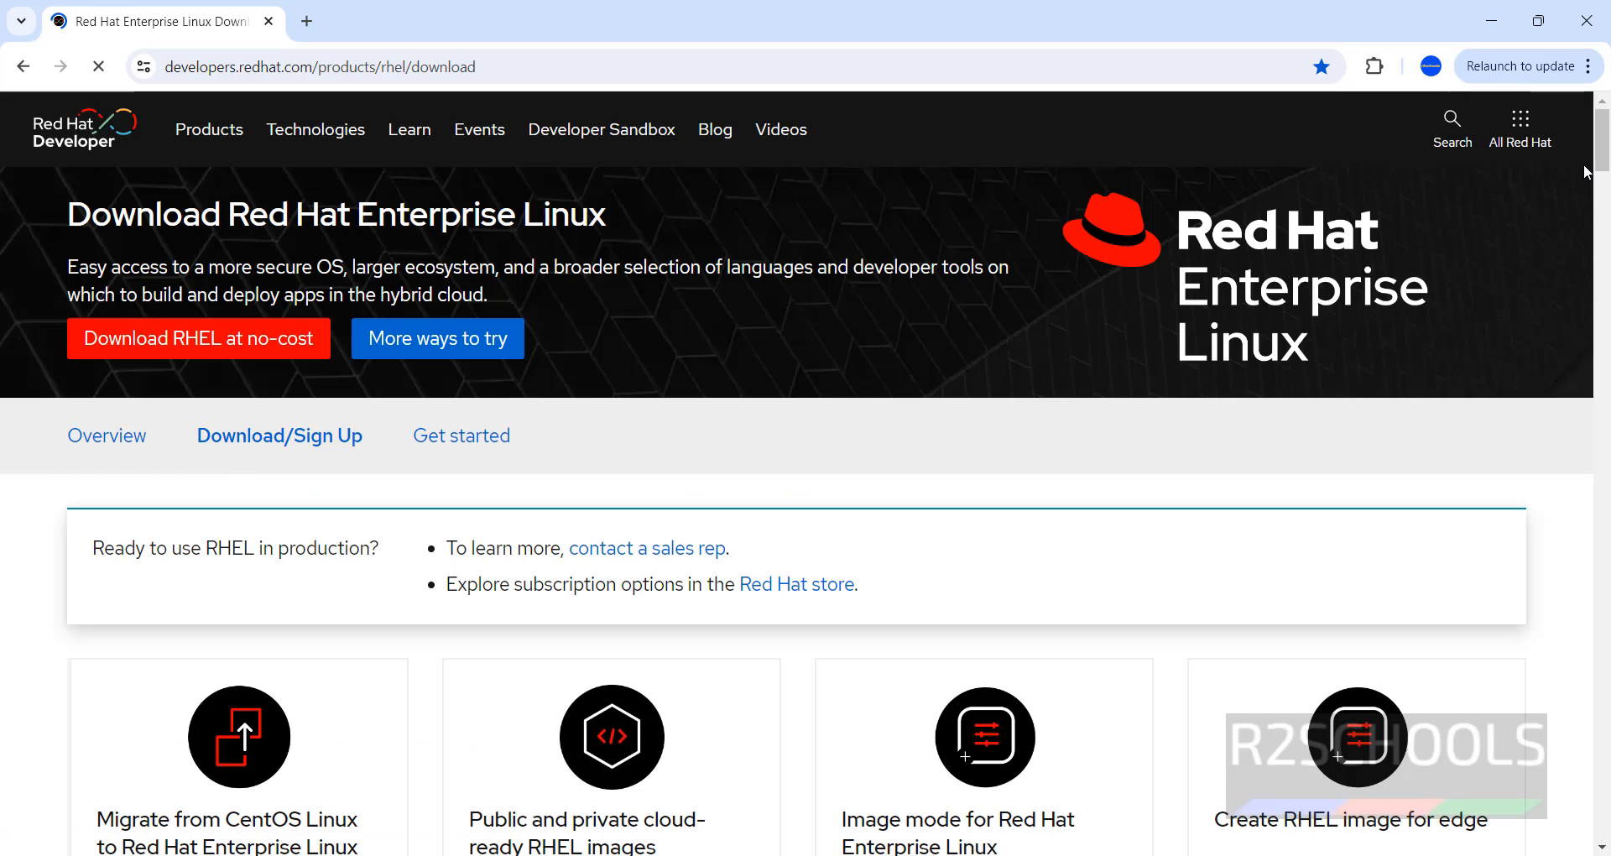
{"action": "left_click_drag", "start_coordinate": [1600, 156], "coordinate": [1543, 409]}
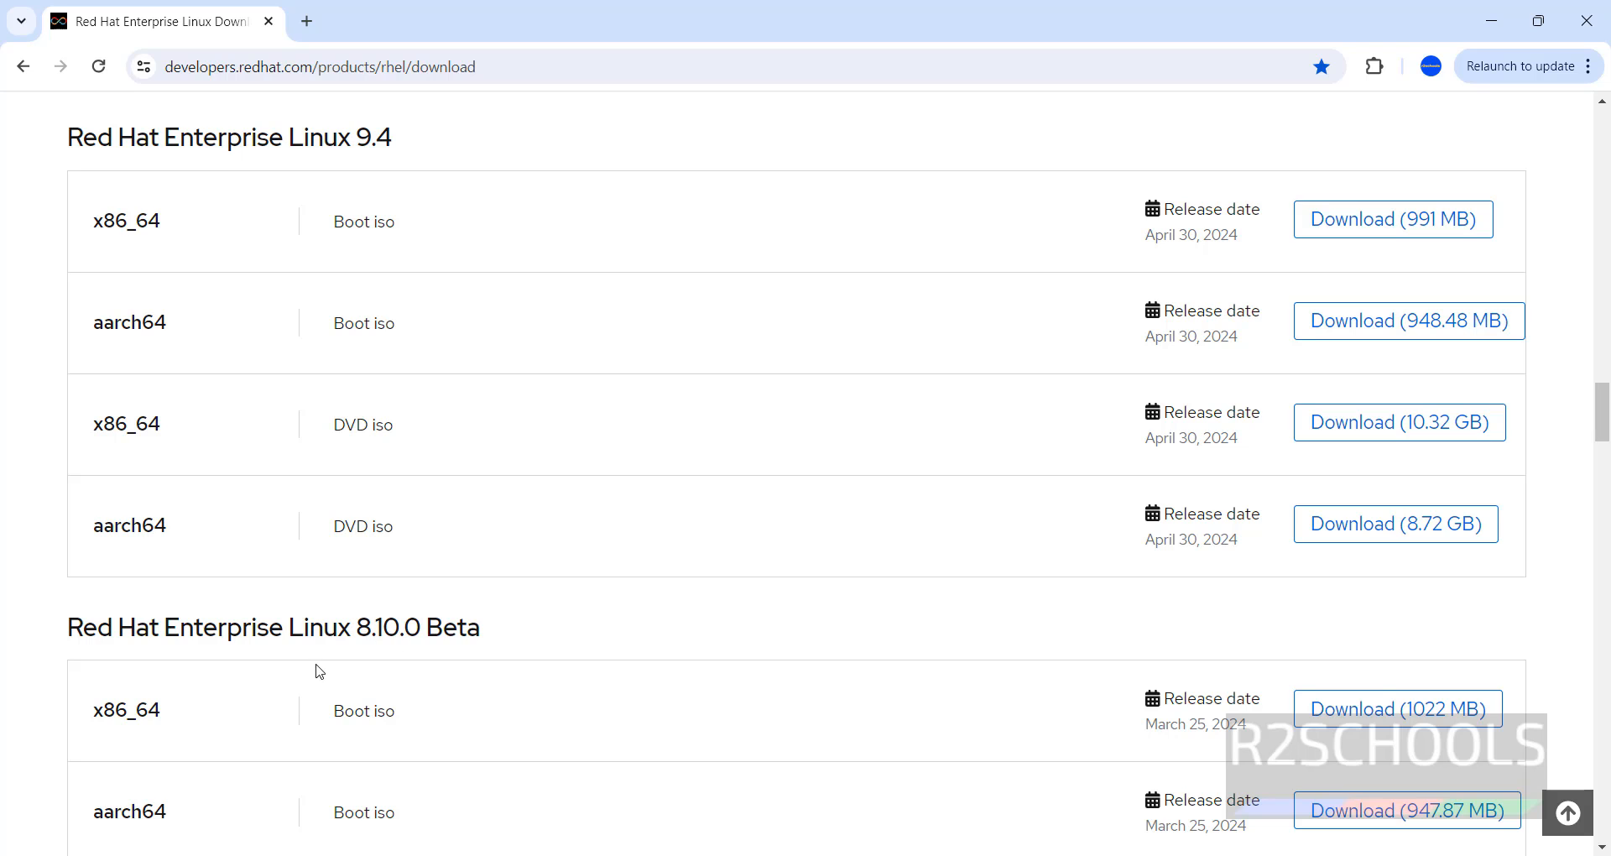
{"action": "scroll", "coordinate": [1606, 448], "scroll_direction": "down", "scroll_amount": 1}
{"action": "scroll", "coordinate": [1606, 417], "scroll_direction": "down", "scroll_amount": 7}
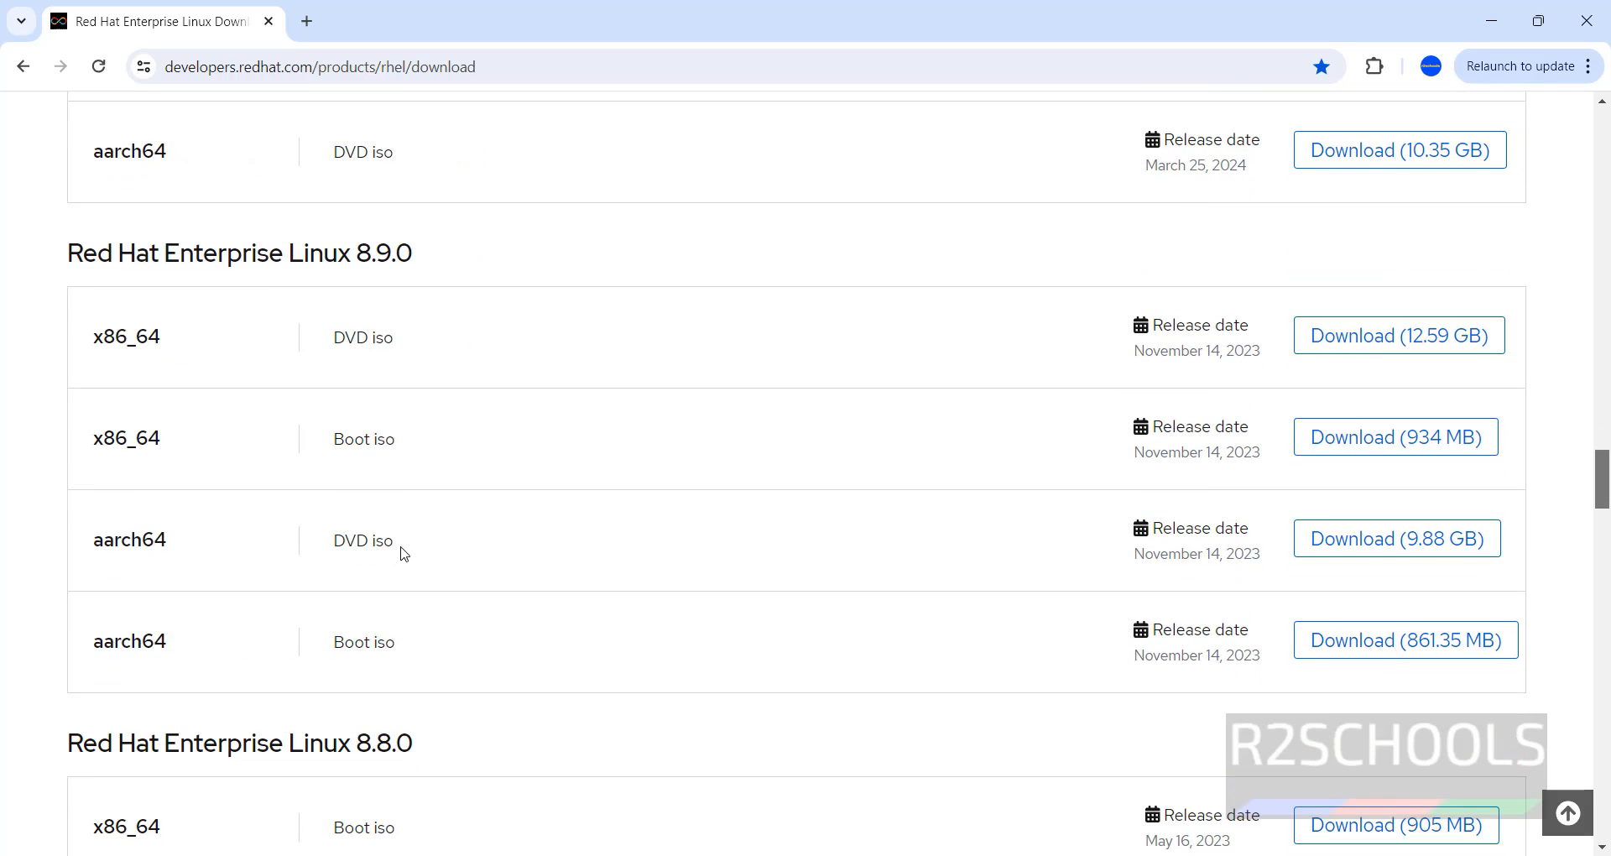
{"action": "left_click_drag", "start_coordinate": [1597, 457], "coordinate": [1607, 726]}
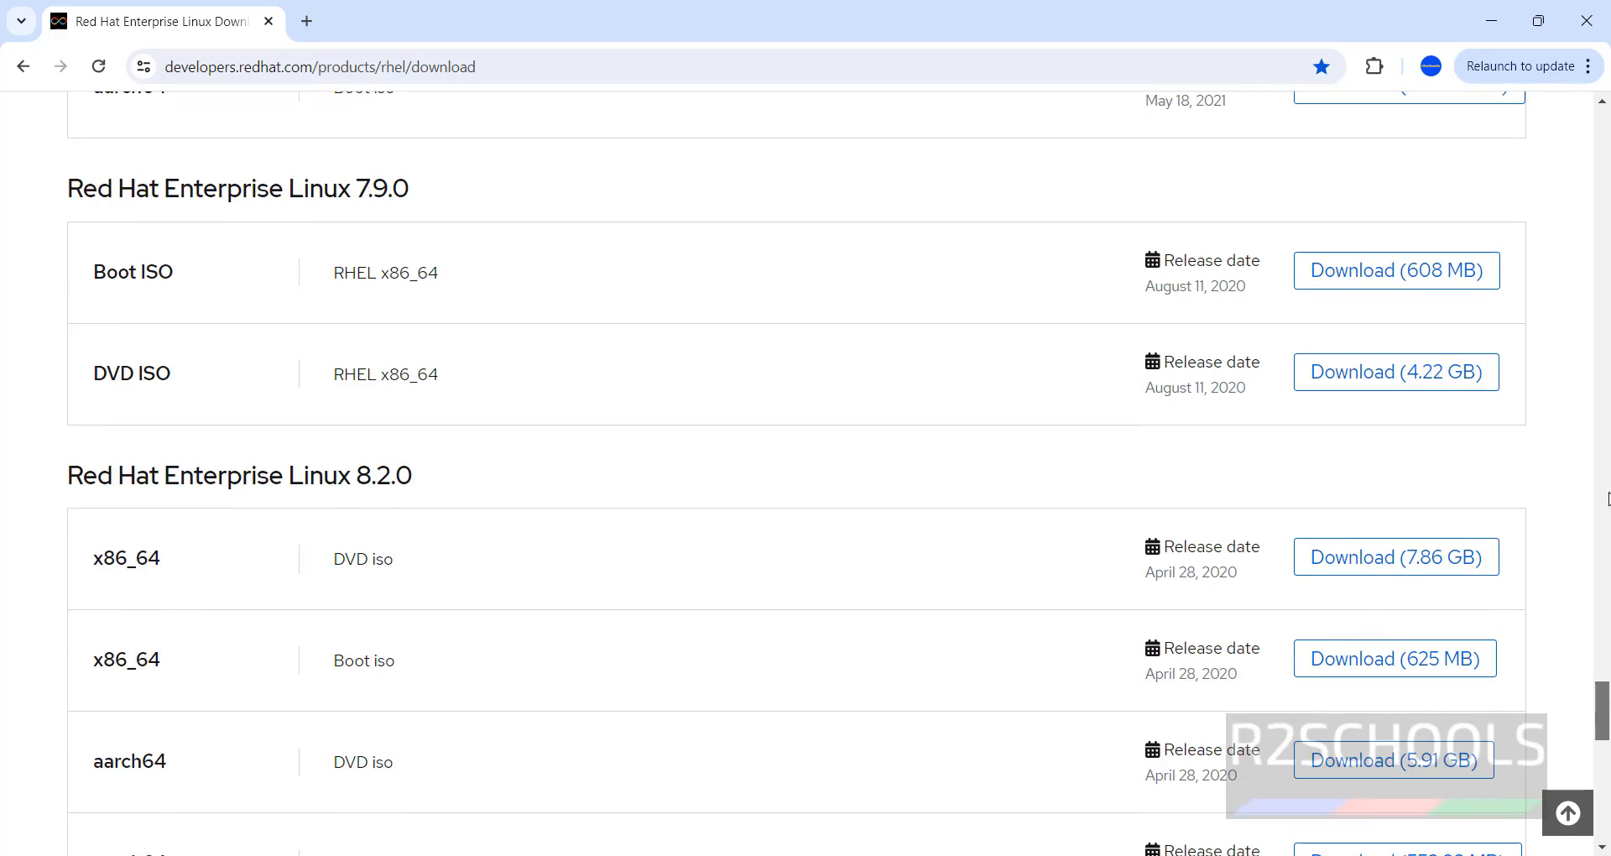
{"action": "left_click", "coordinate": [1606, 418]}
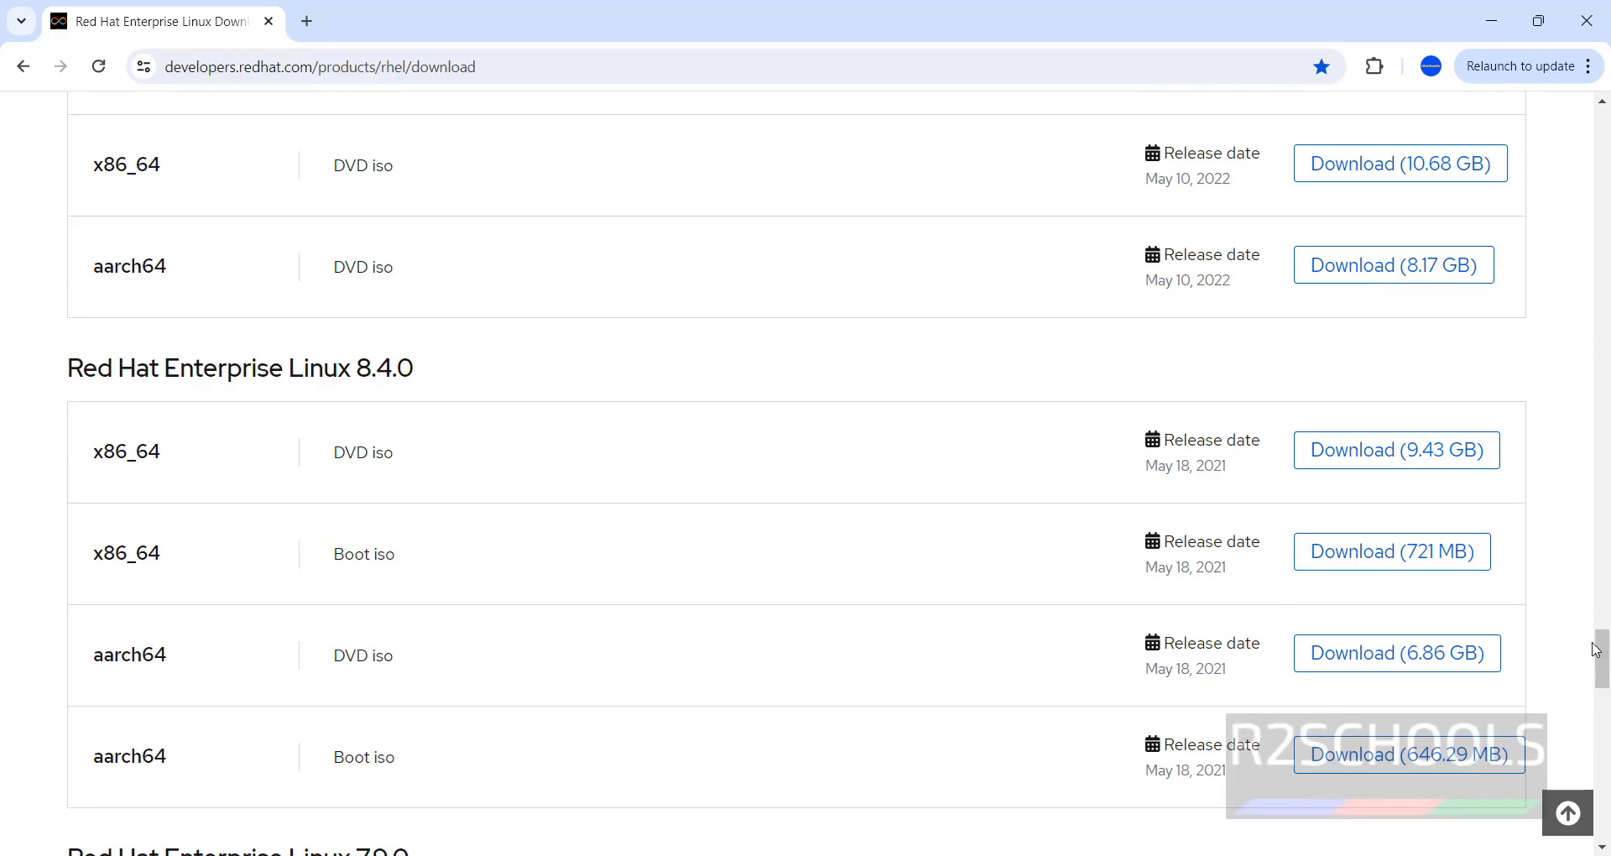
{"action": "left_click_drag", "start_coordinate": [1607, 669], "coordinate": [1610, 365]}
{"action": "left_click", "coordinate": [1608, 416]}
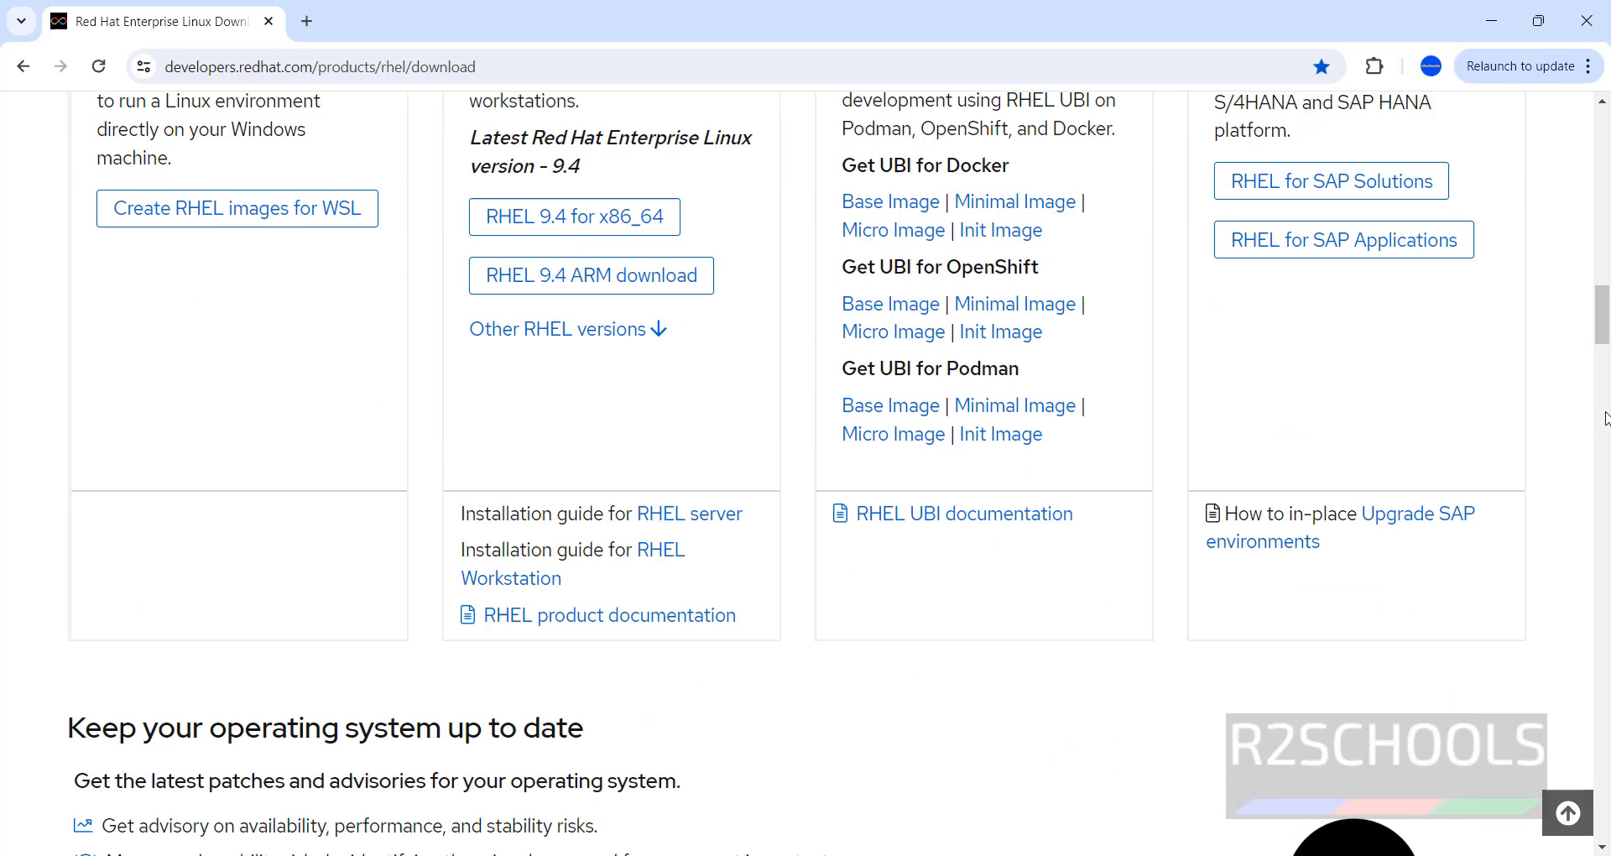
{"action": "left_click", "coordinate": [1607, 428]}
{"action": "scroll", "coordinate": [1534, 417], "scroll_direction": "down", "scroll_amount": 4}
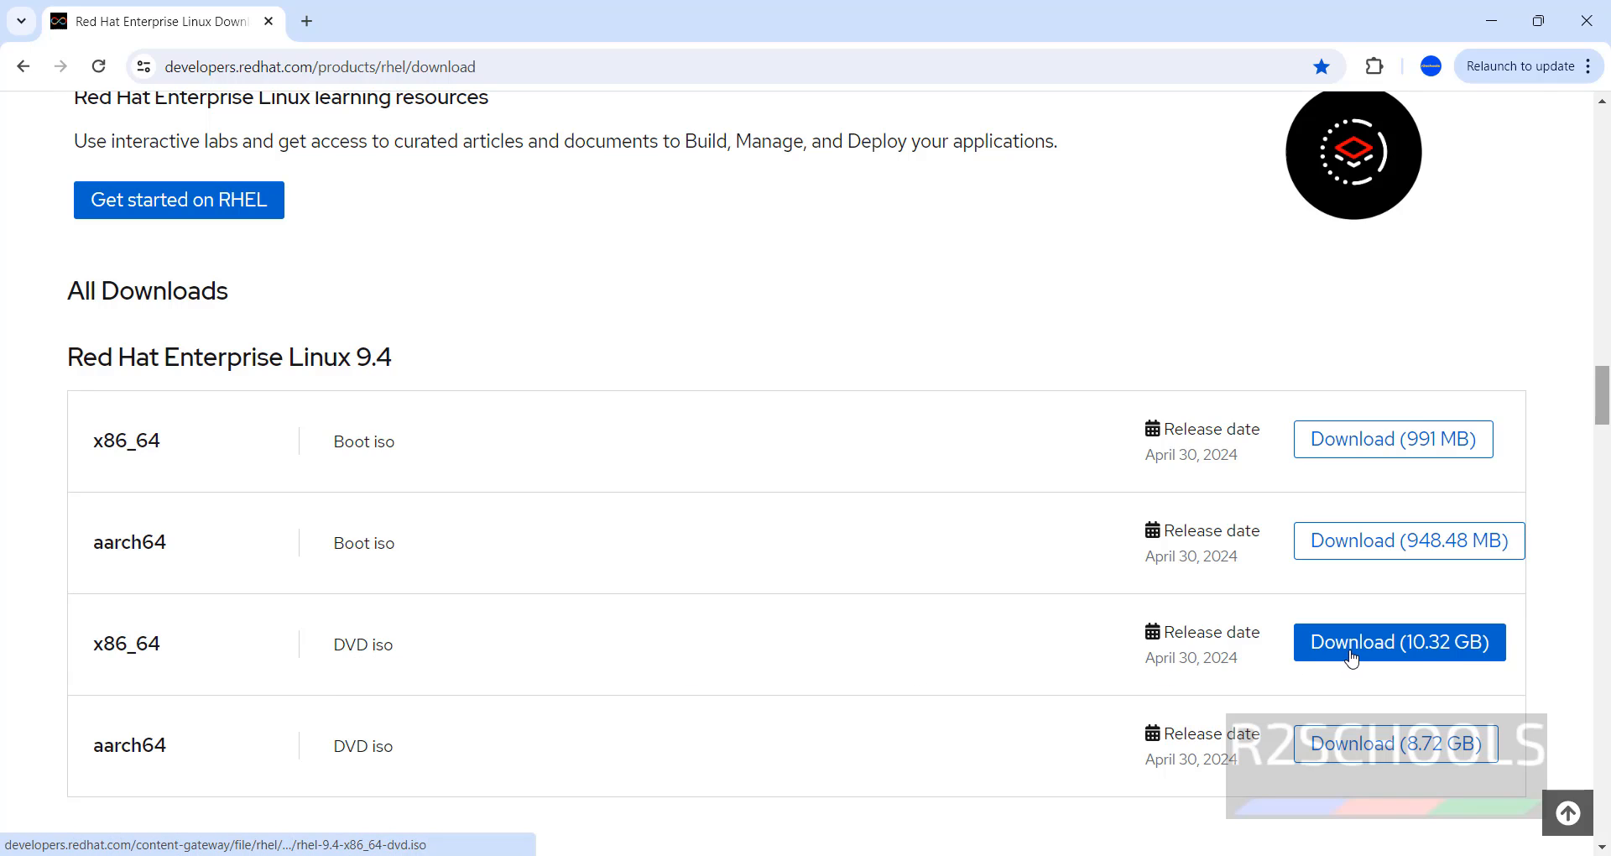
Request the RHEL 9.4 x86_64 DVD iso (10.32 GB) and start filling the Red Hat registration form.
{"action": "left_click", "coordinate": [1406, 654]}
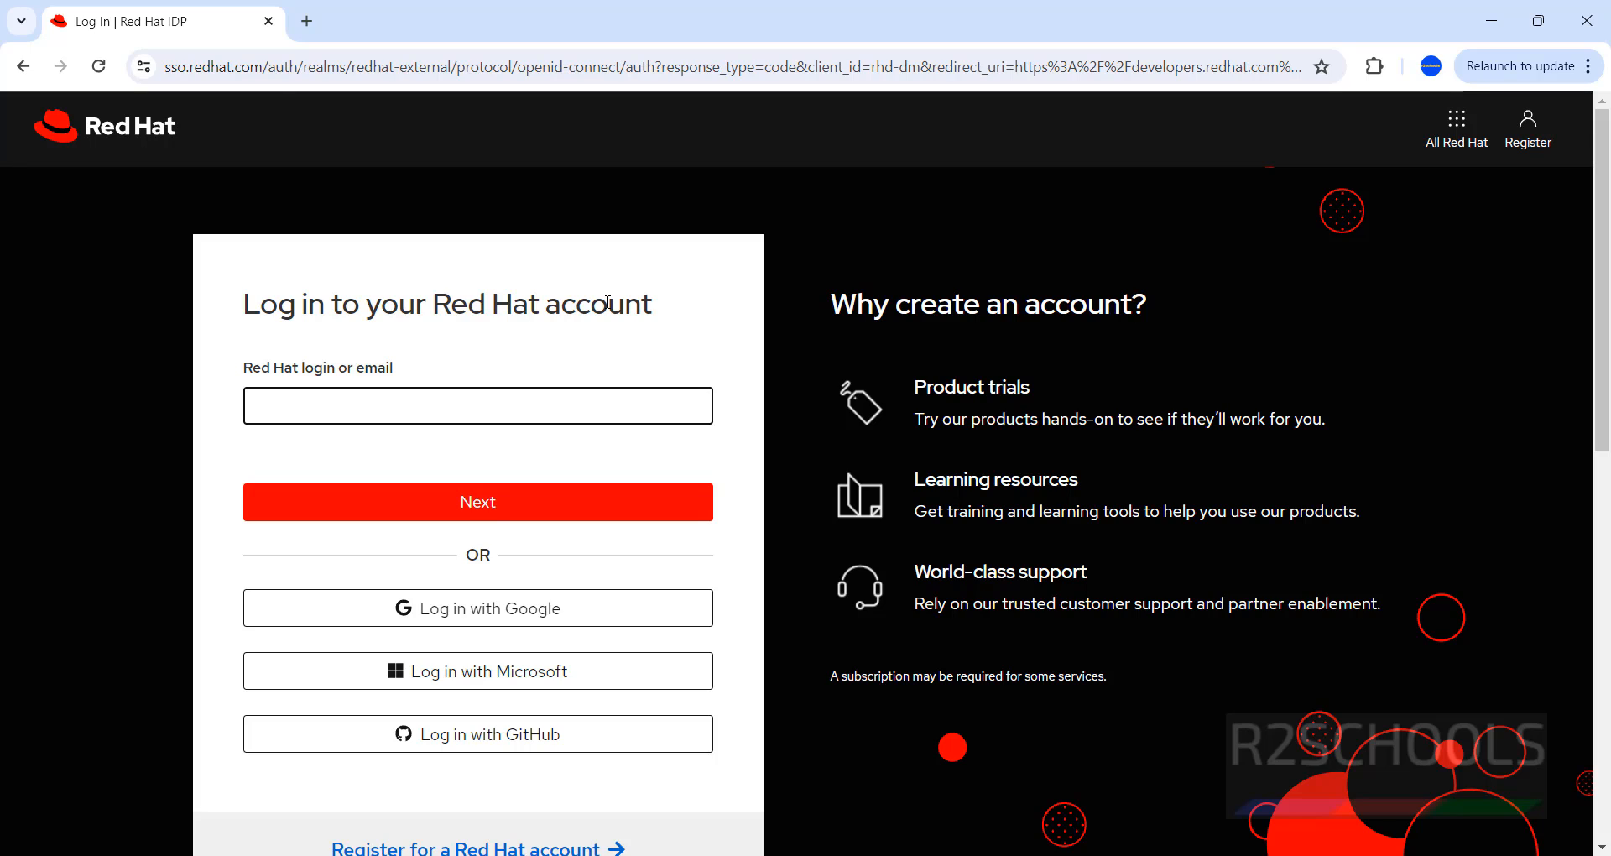
{"action": "left_click", "coordinate": [1540, 127]}
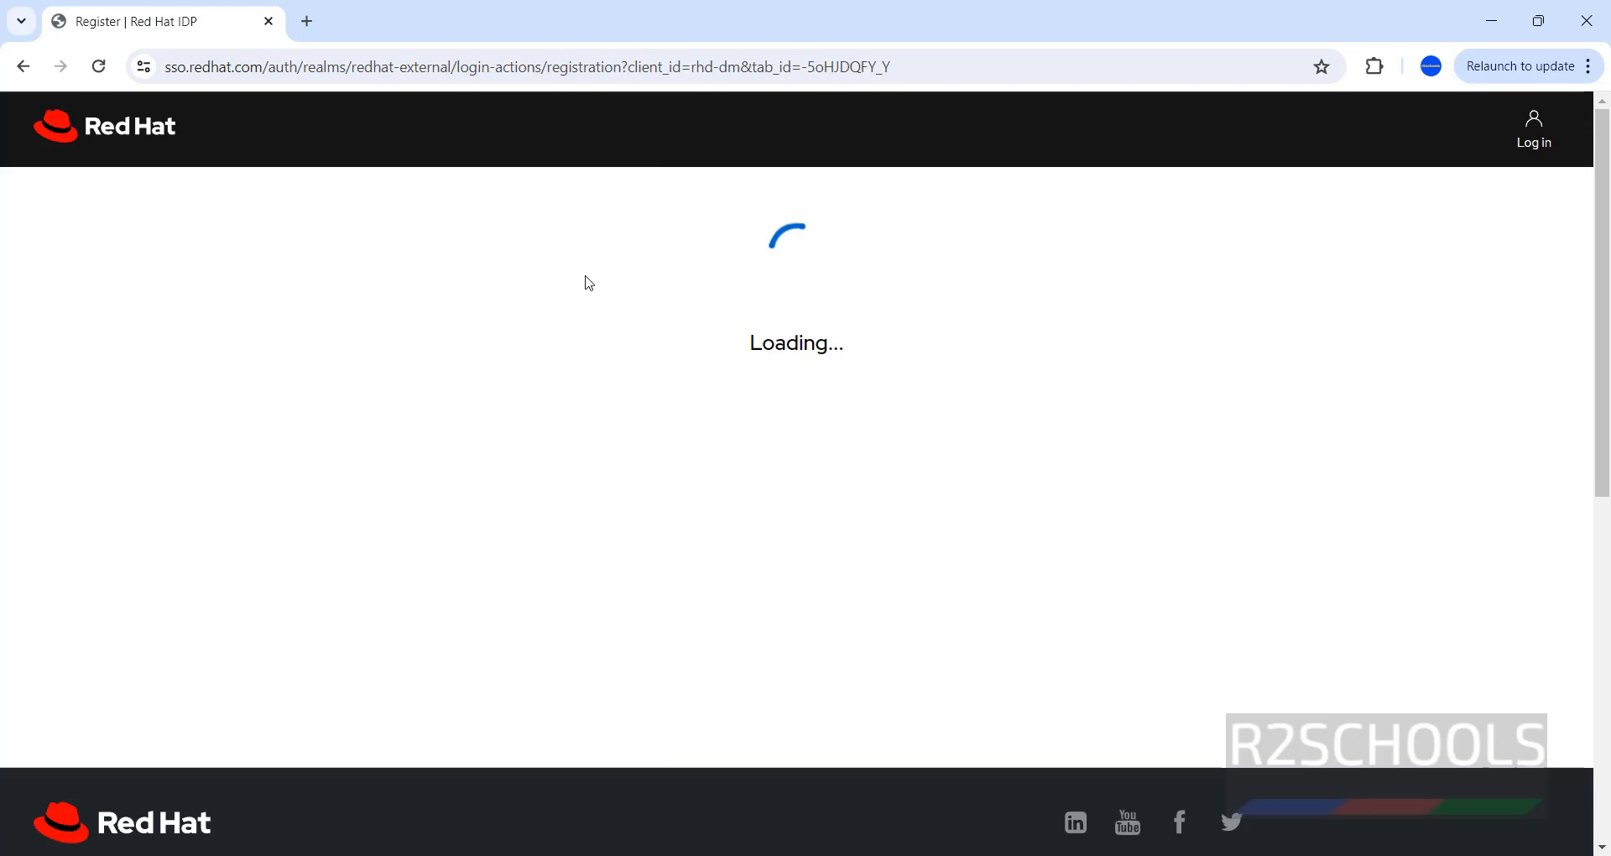
{"action": "scroll", "coordinate": [504, 377], "scroll_direction": "down", "scroll_amount": 5}
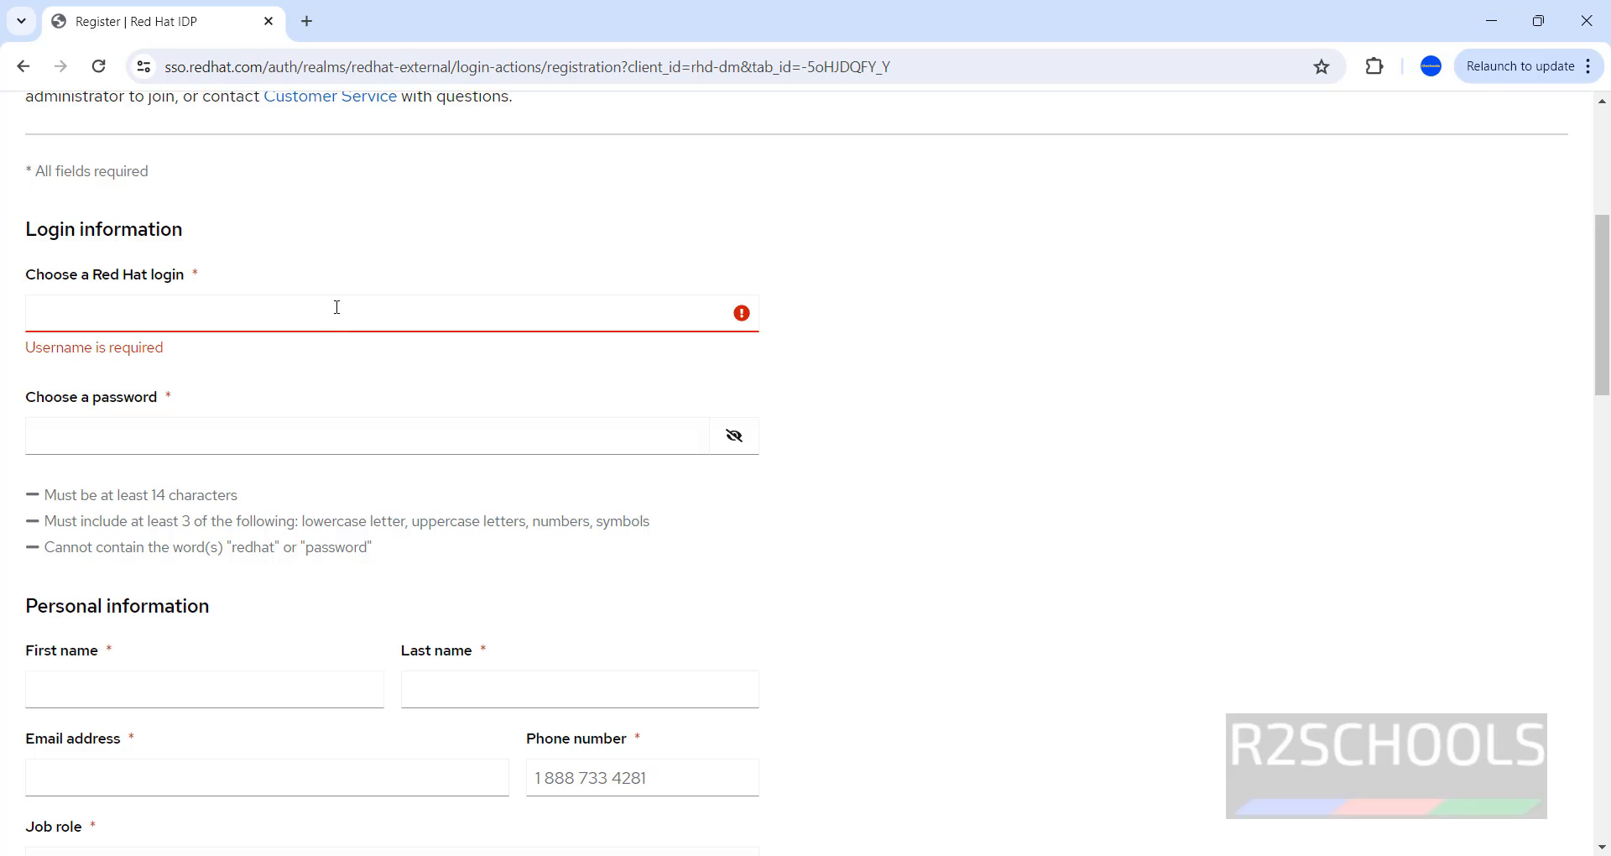
{"action": "left_click", "coordinate": [194, 442]}
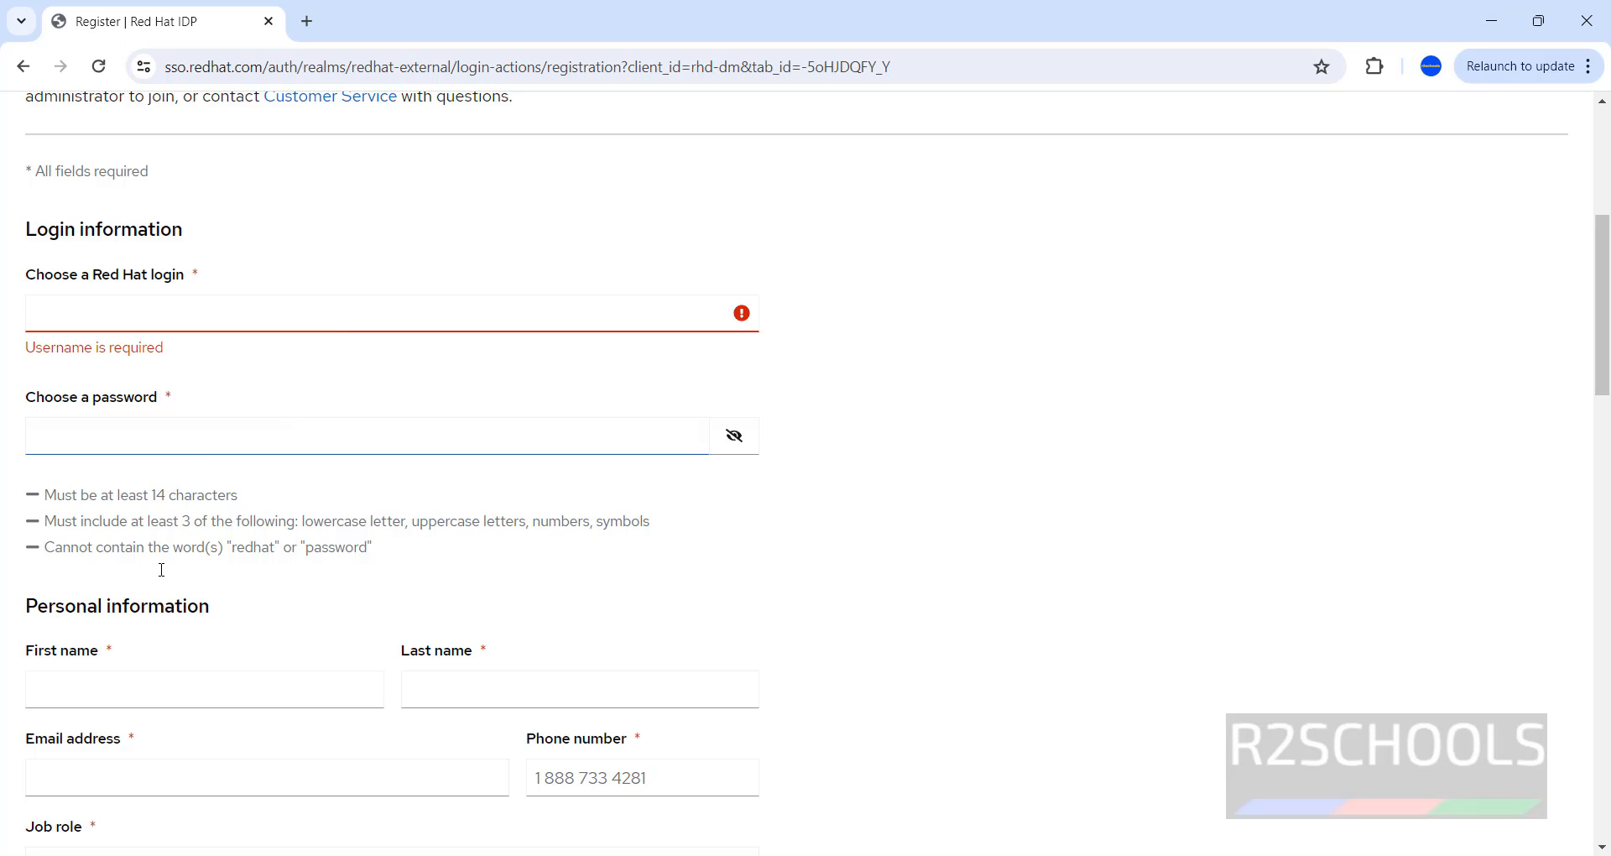
{"action": "left_click", "coordinate": [143, 703]}
{"action": "left_click", "coordinate": [128, 688]}
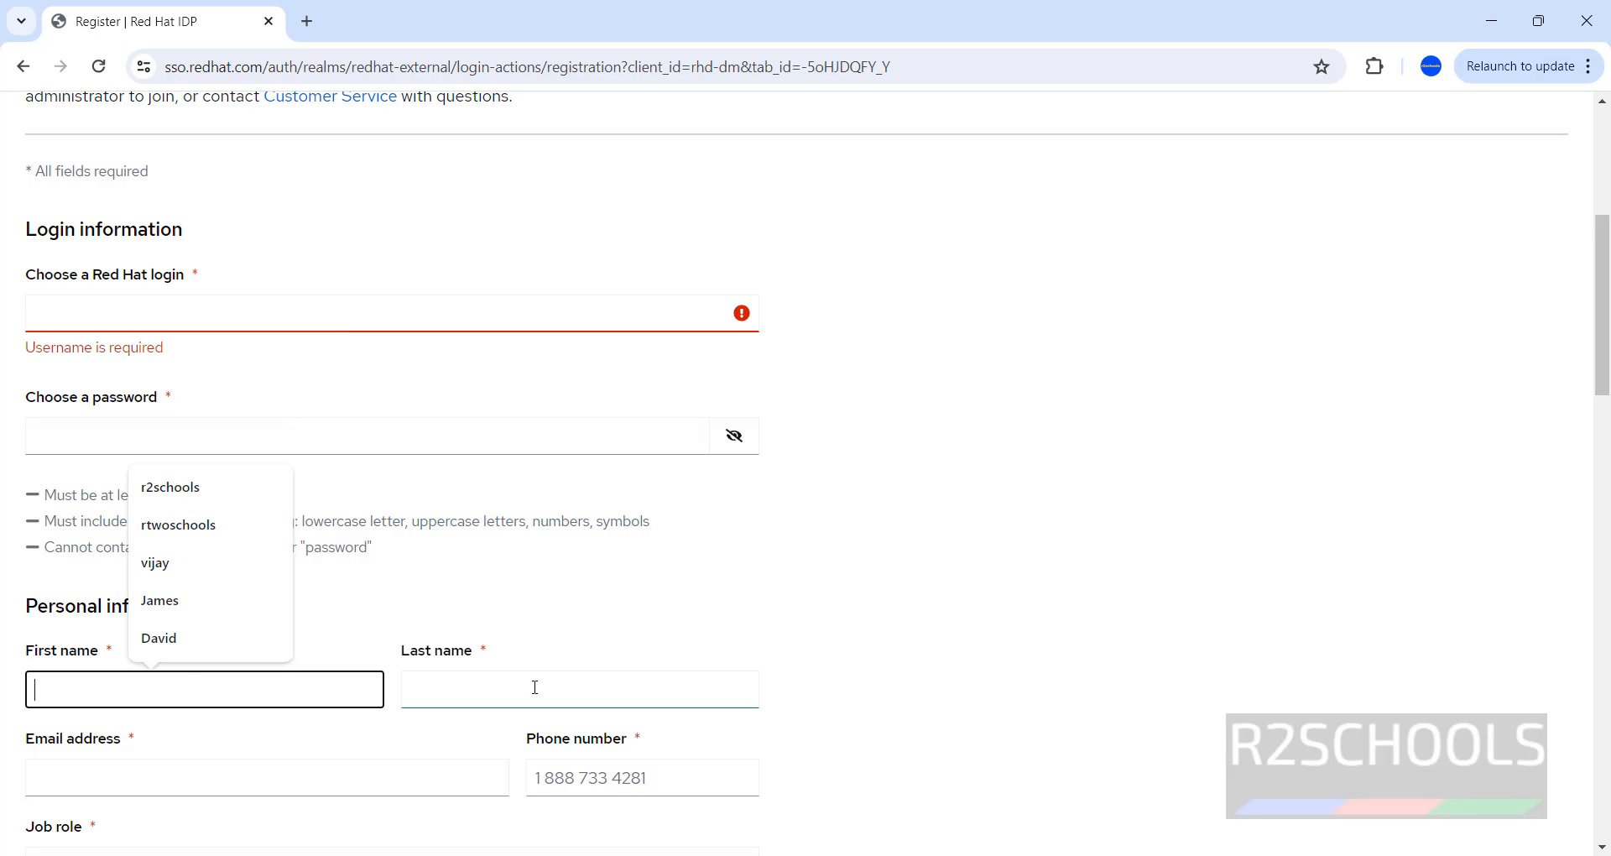
{"action": "left_click", "coordinate": [537, 688]}
Look through the rest of the registration form, toggle the terms agreement, and return to the login page.
{"action": "left_click", "coordinate": [1450, 542]}
{"action": "left_click_drag", "start_coordinate": [1606, 344], "coordinate": [1606, 466]}
{"action": "left_click", "coordinate": [121, 337]}
{"action": "left_click", "coordinate": [504, 467]}
{"action": "scroll", "coordinate": [504, 466], "scroll_direction": "up", "scroll_amount": 1}
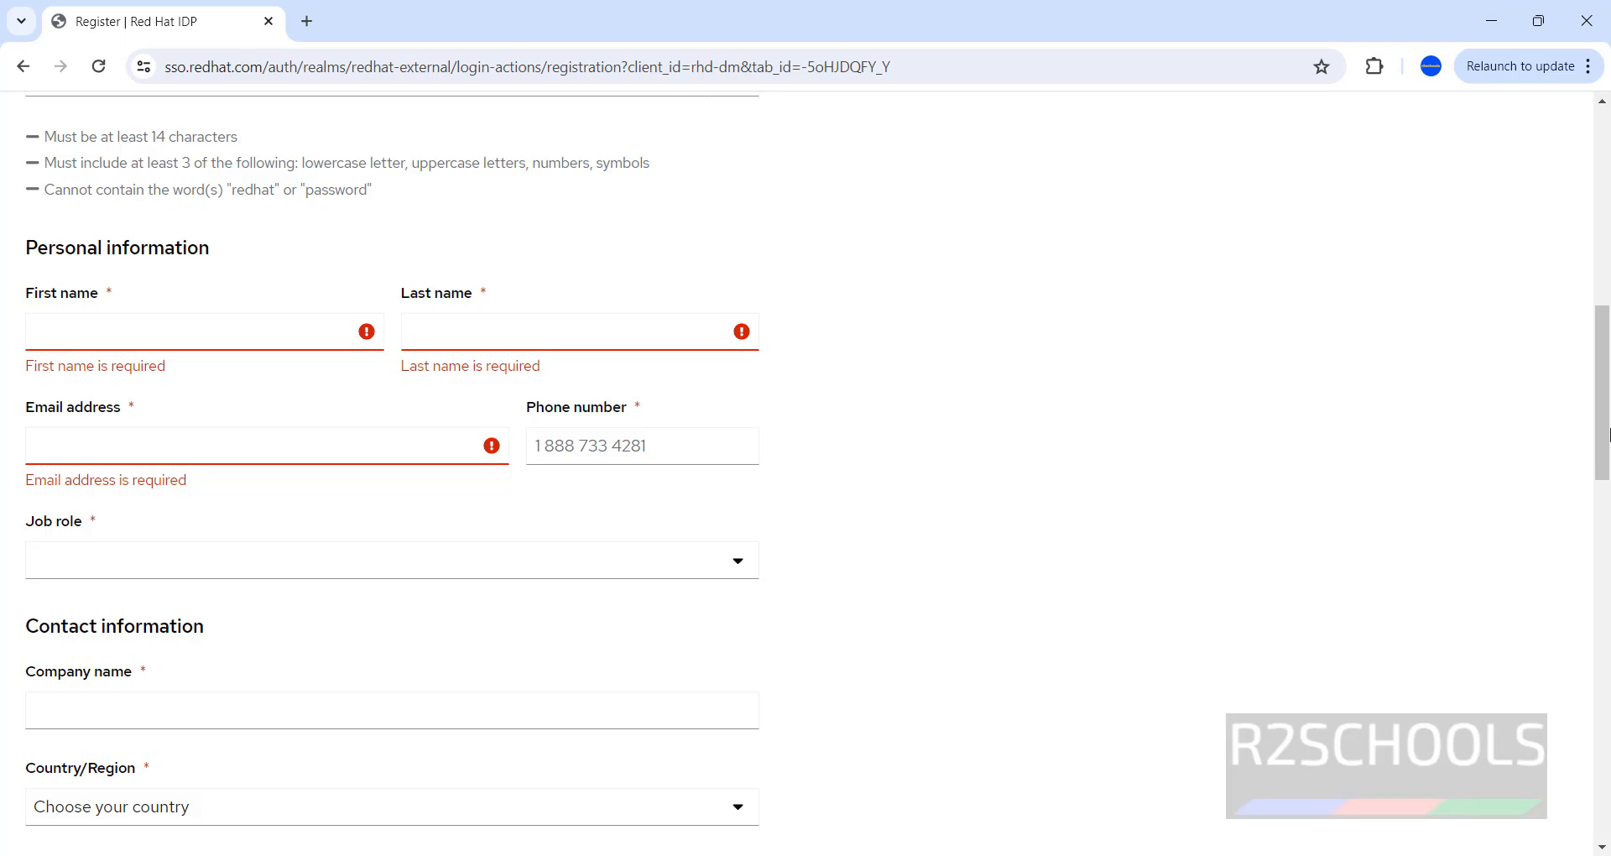
{"action": "left_click_drag", "start_coordinate": [1606, 438], "coordinate": [1596, 668]}
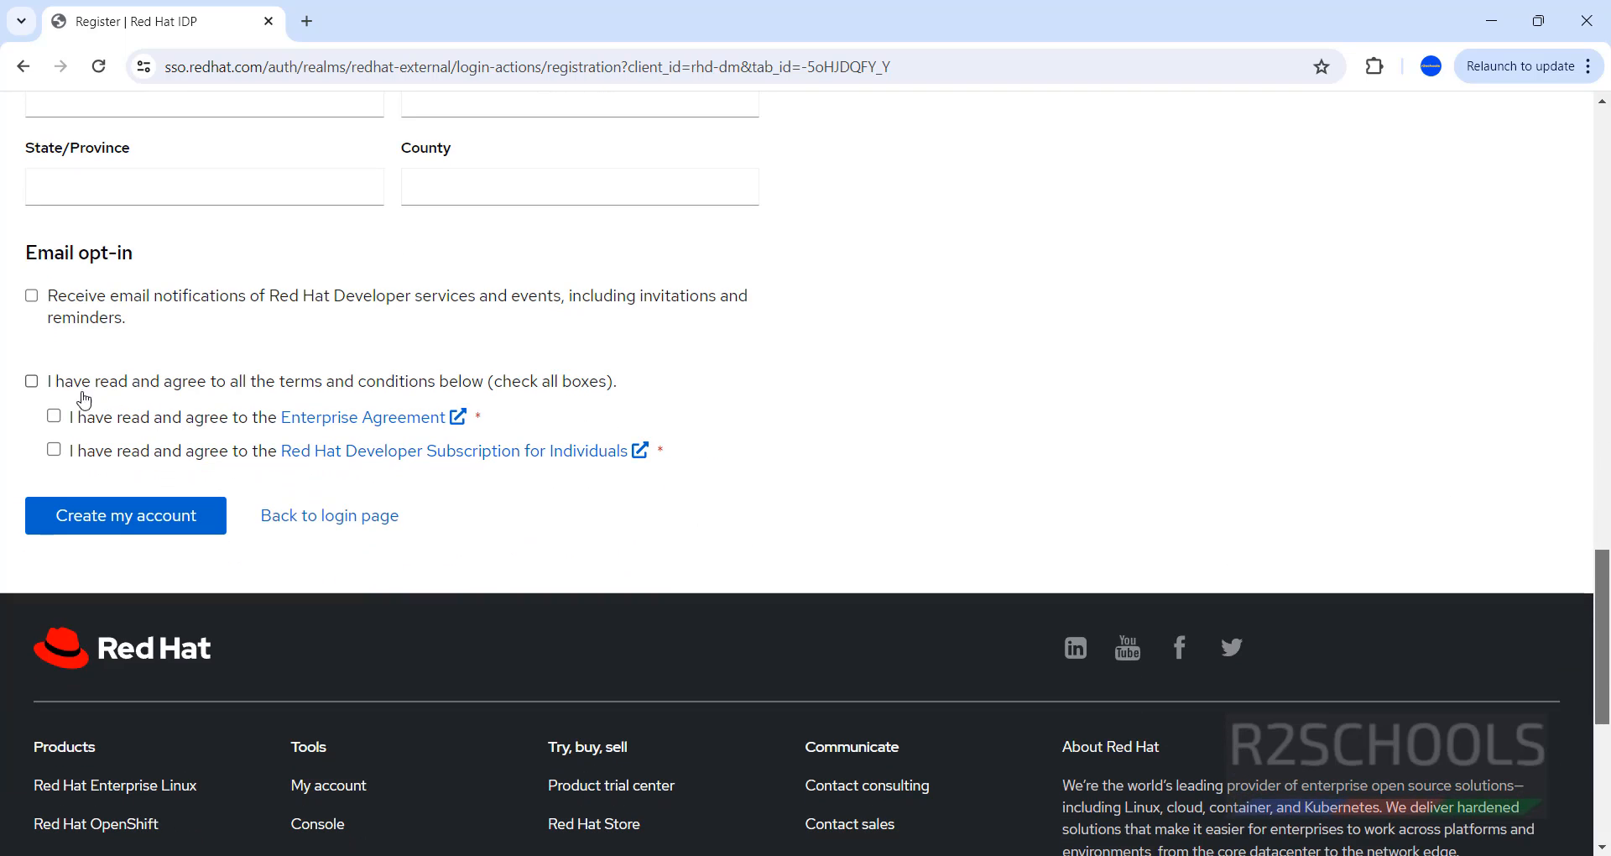
{"action": "left_click", "coordinate": [32, 382]}
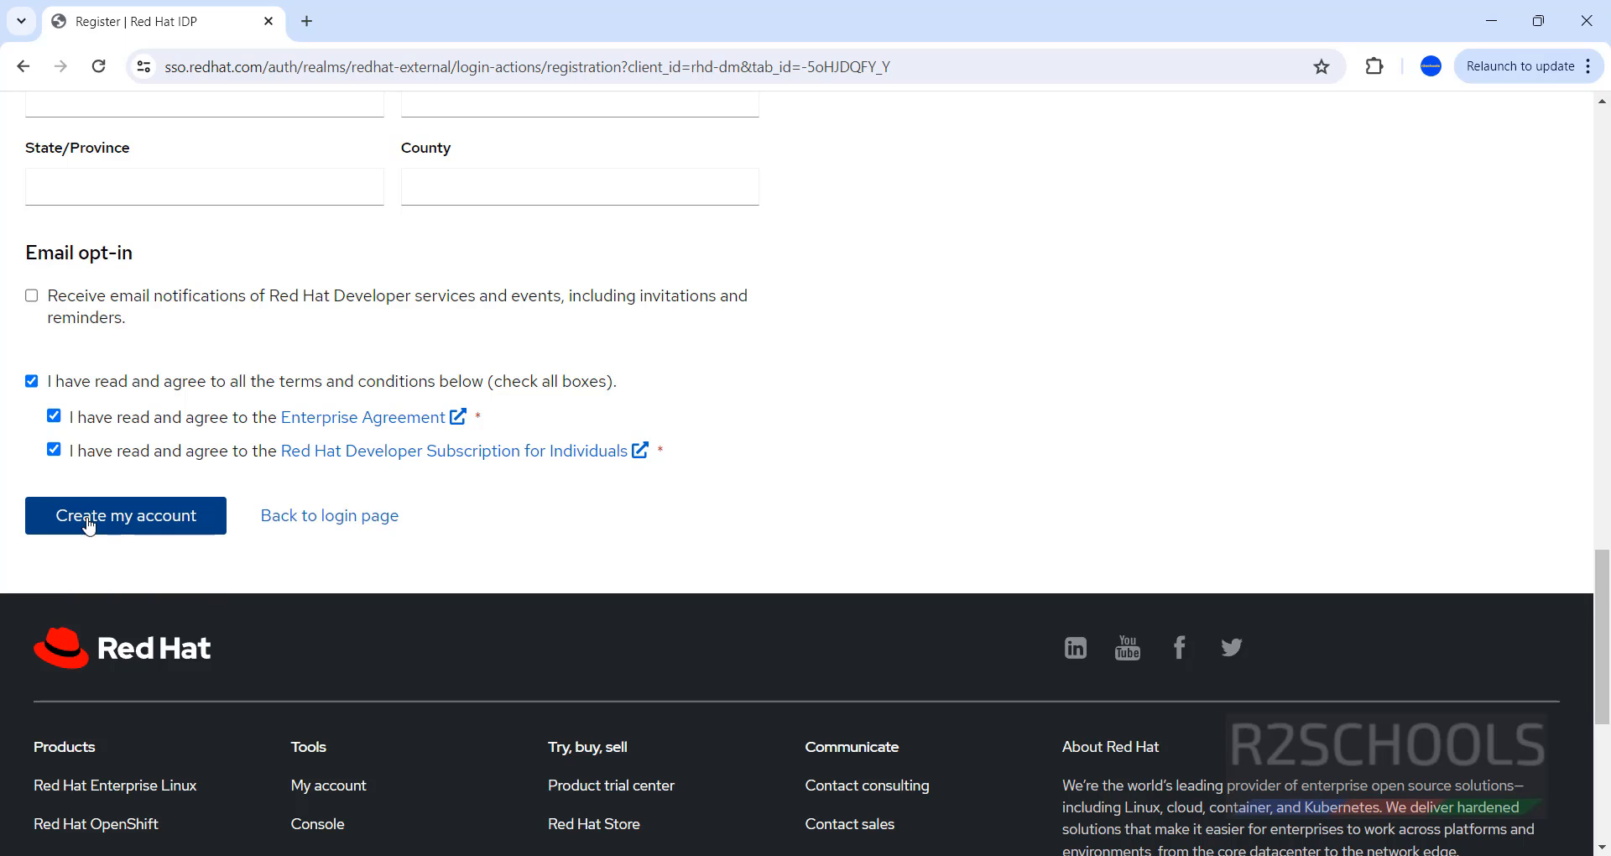
{"action": "left_click", "coordinate": [31, 382]}
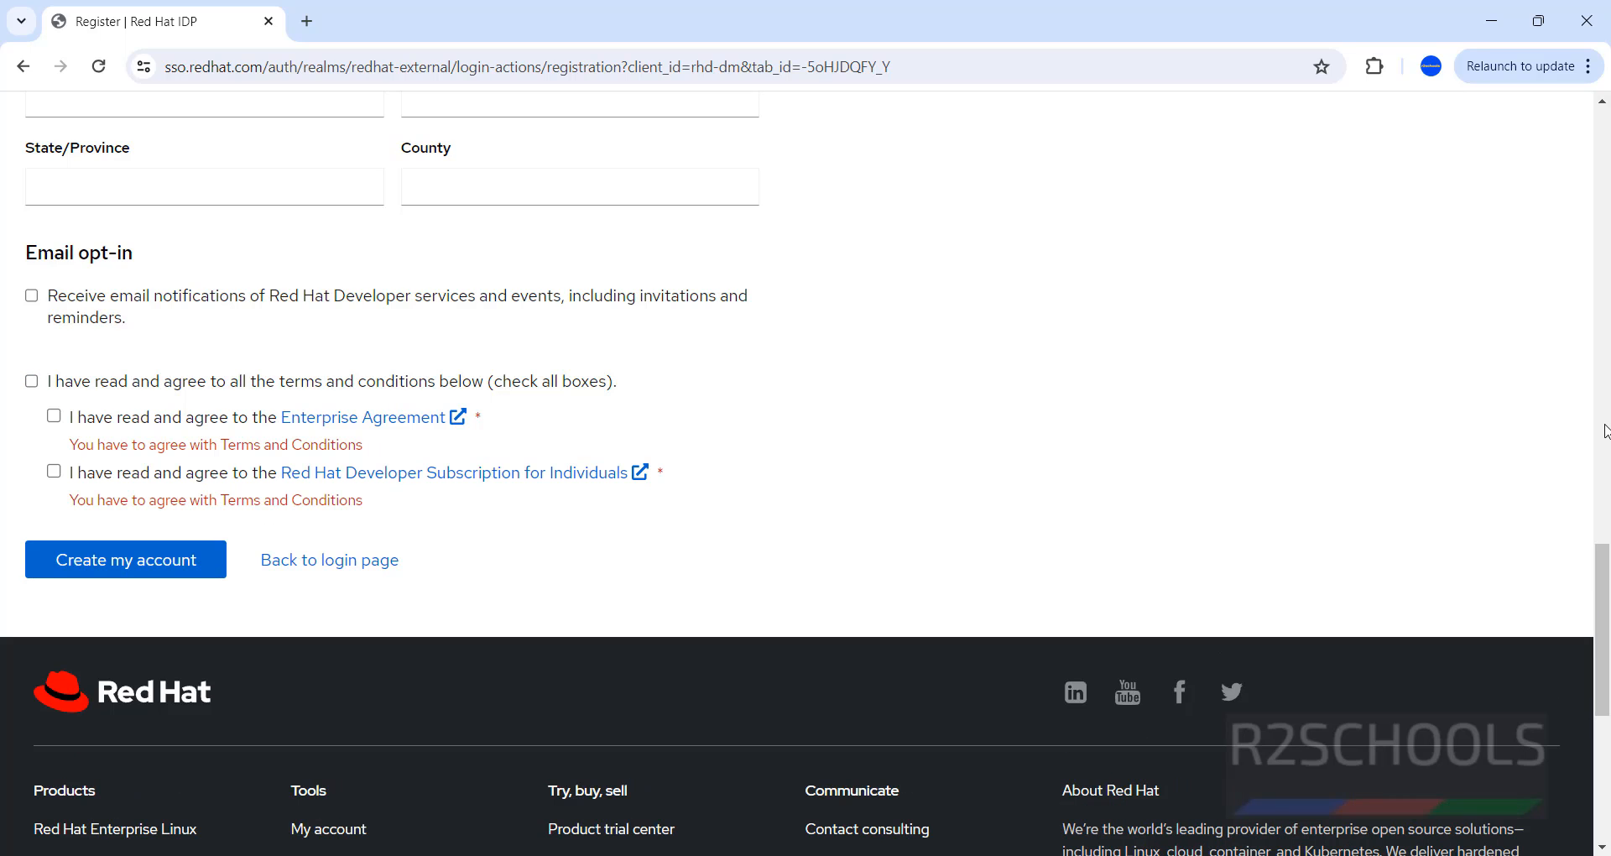
{"action": "left_click", "coordinate": [22, 66]}
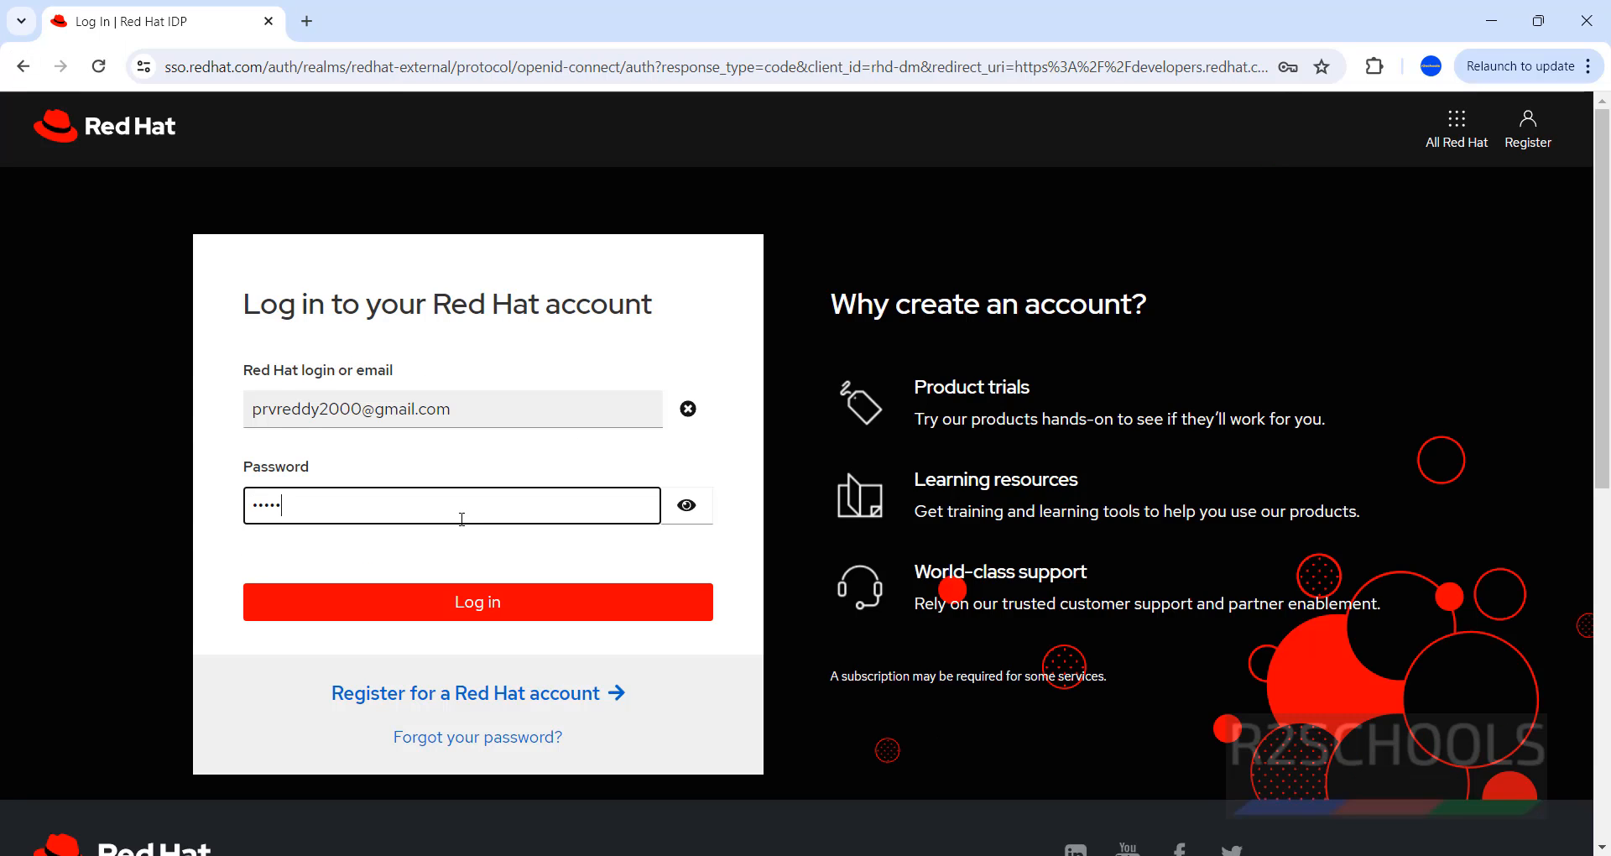
Enter the account password to log in and start the iso download, then view the full download history.
{"action": "type", "text": "•••"}
{"action": "key", "text": "Return"}
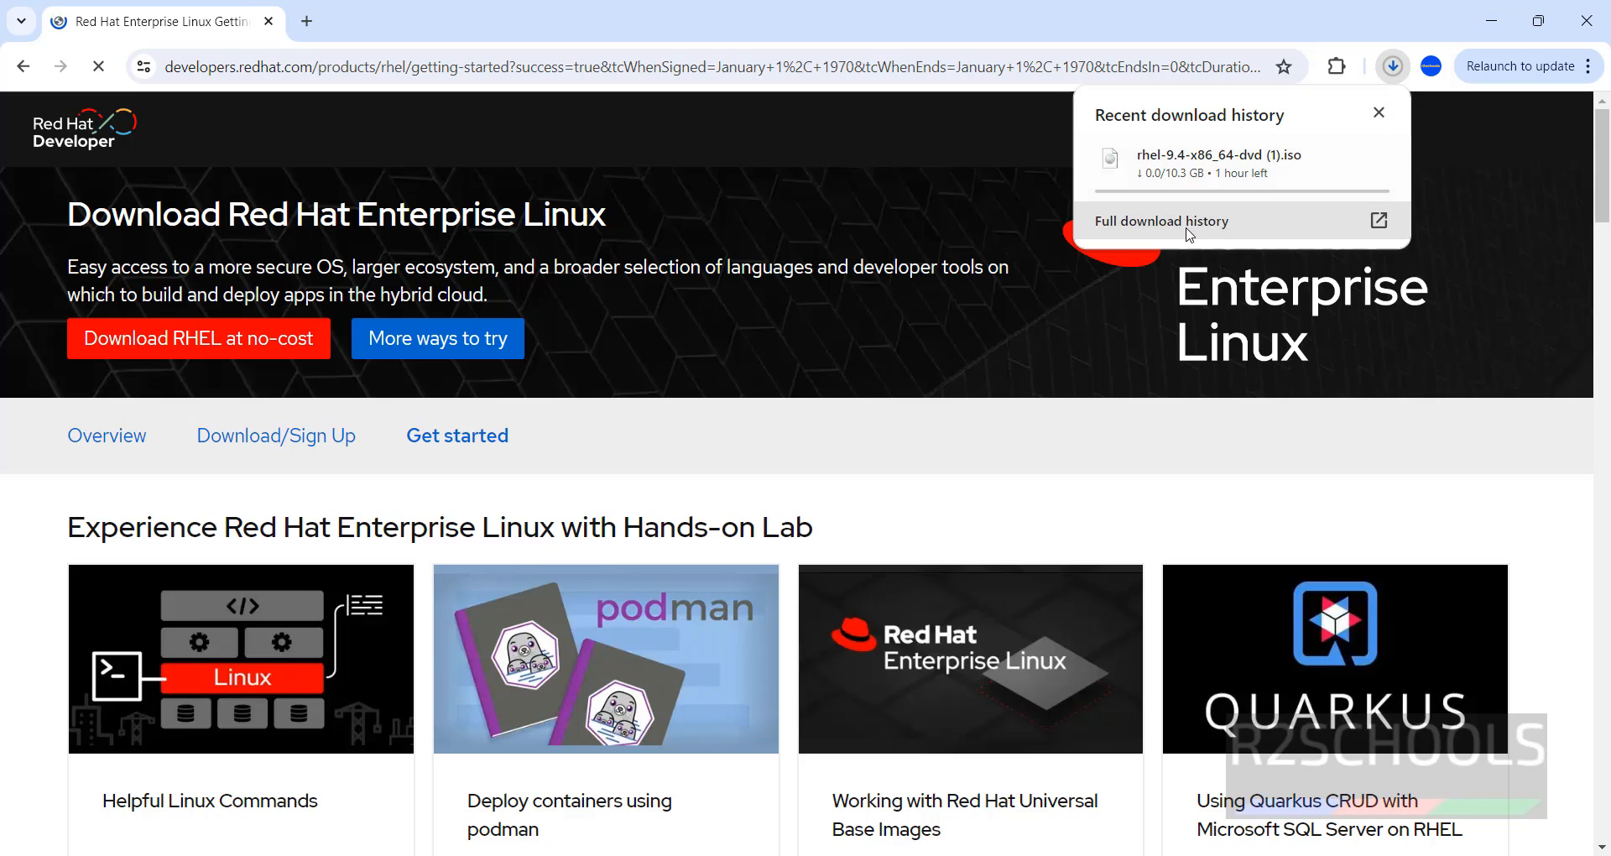
{"action": "left_click", "coordinate": [1189, 235]}
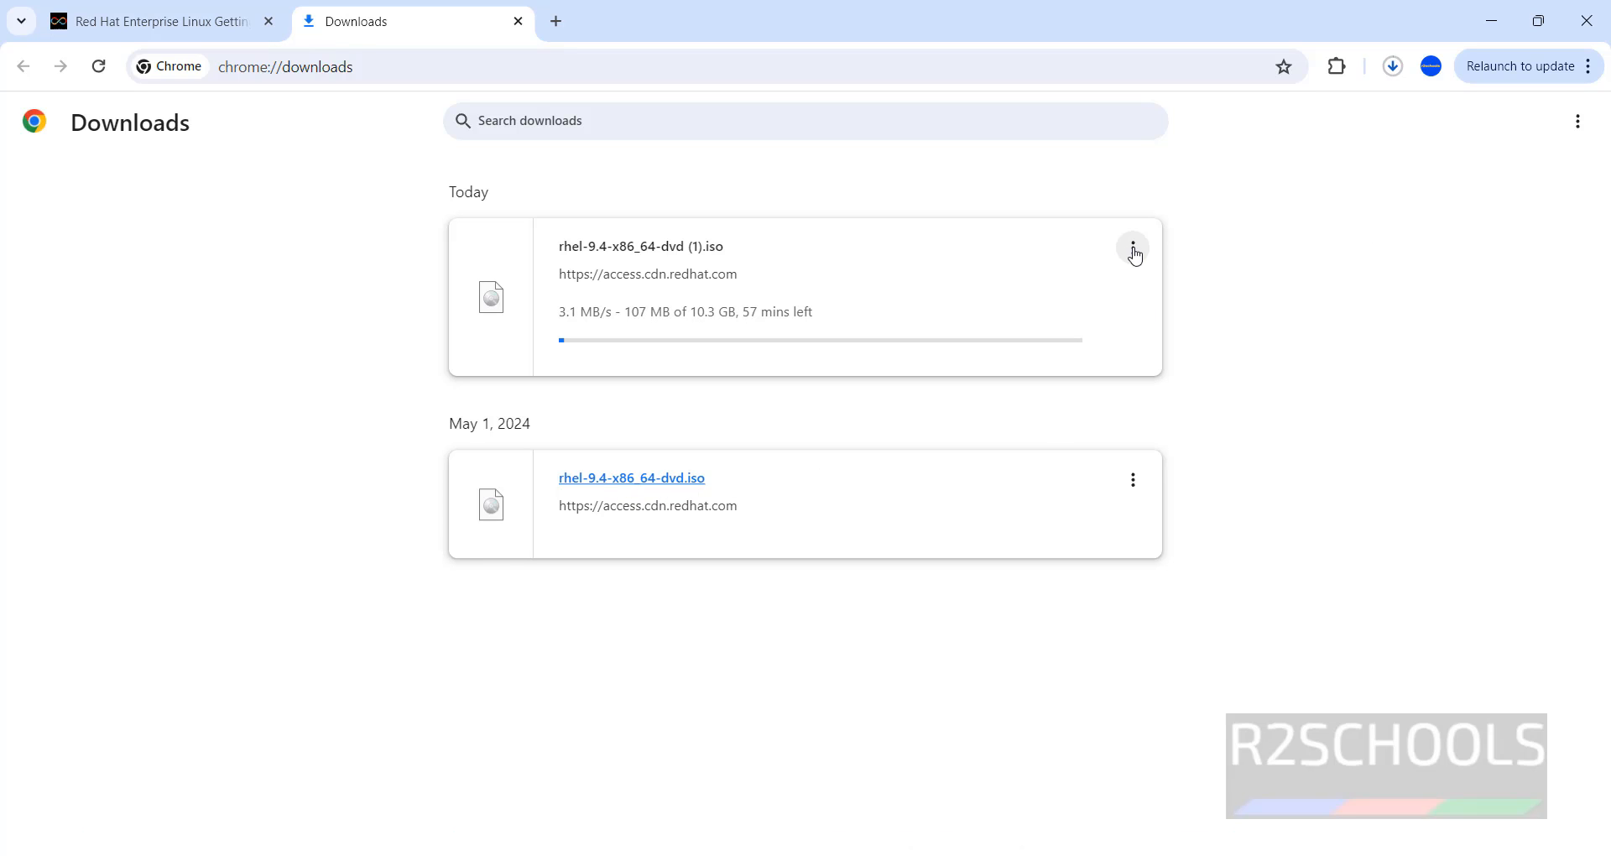
Cancel the duplicate rhel-9.4-x86_64-dvd (1).iso download and delete it from the history.
{"action": "left_click", "coordinate": [1132, 248]}
{"action": "left_click", "coordinate": [1105, 312]}
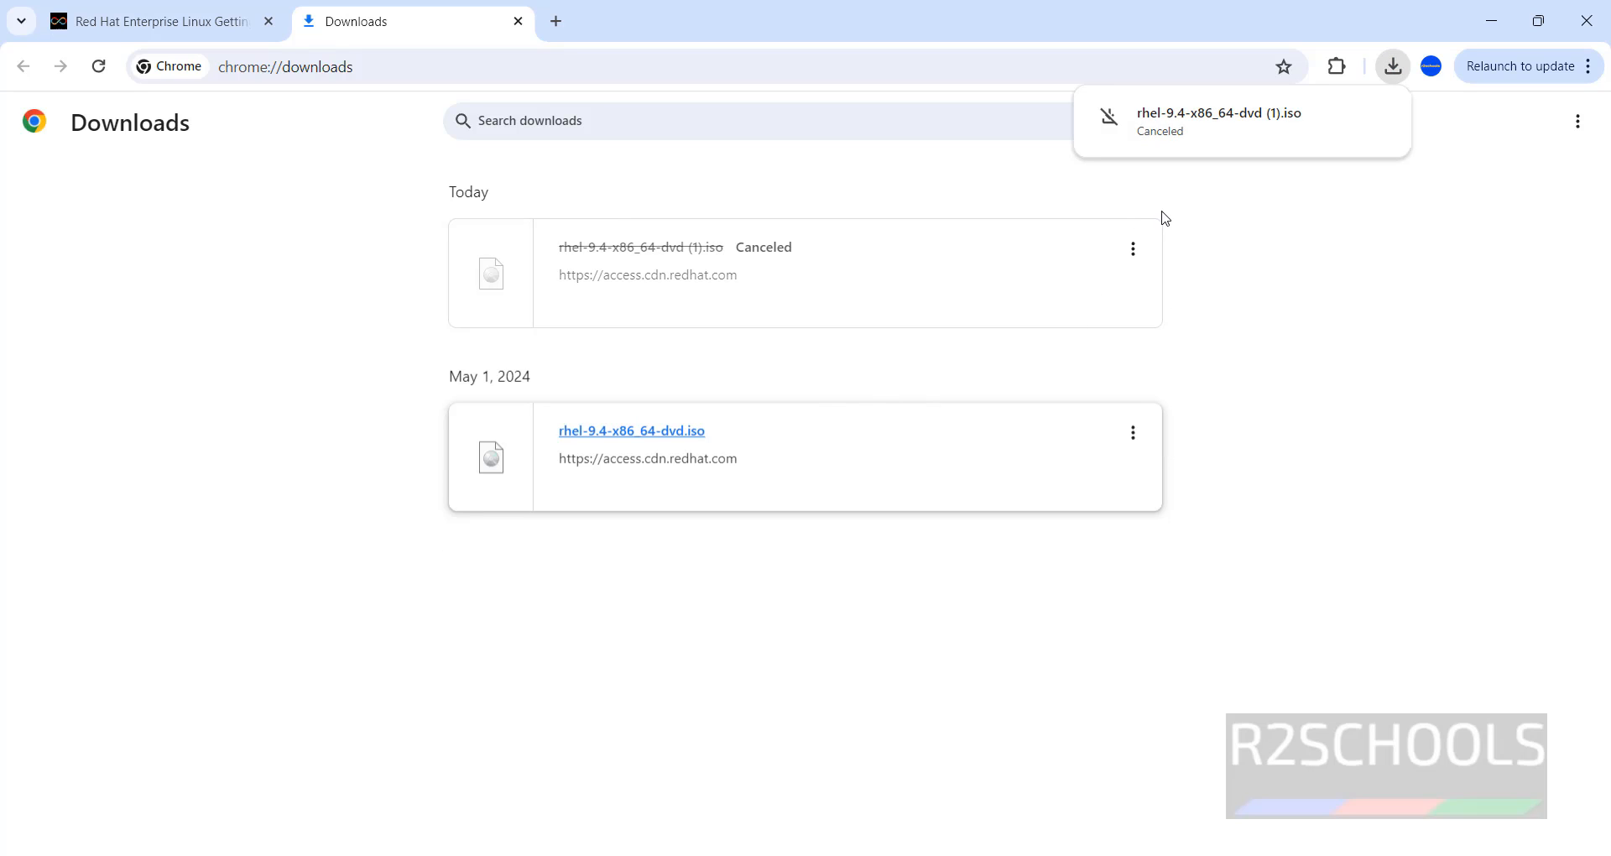
{"action": "left_click", "coordinate": [1133, 248]}
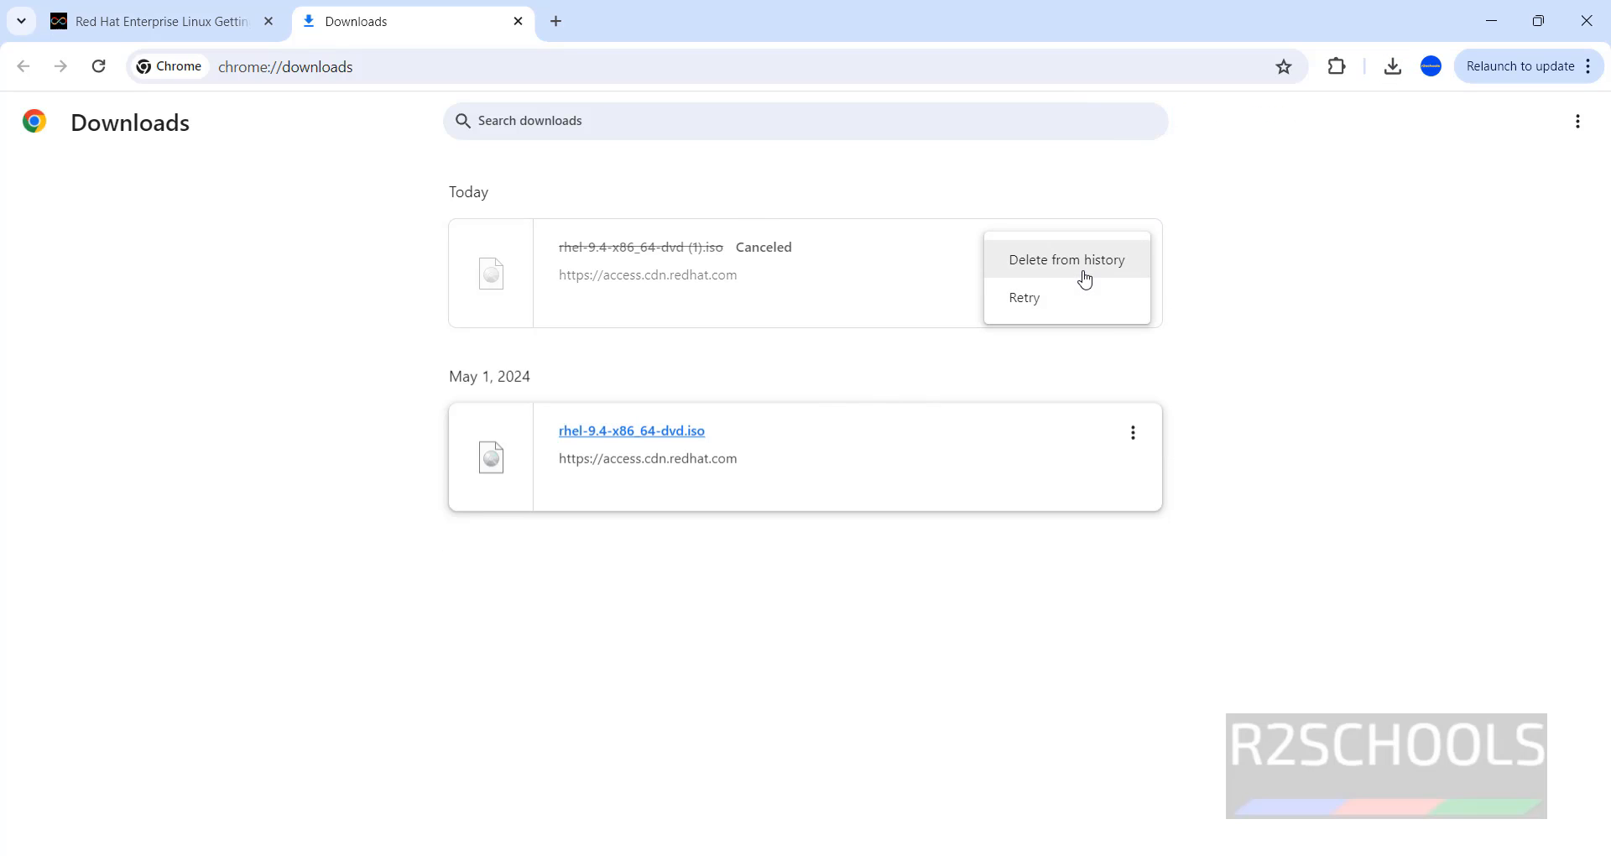
{"action": "left_click", "coordinate": [1082, 268]}
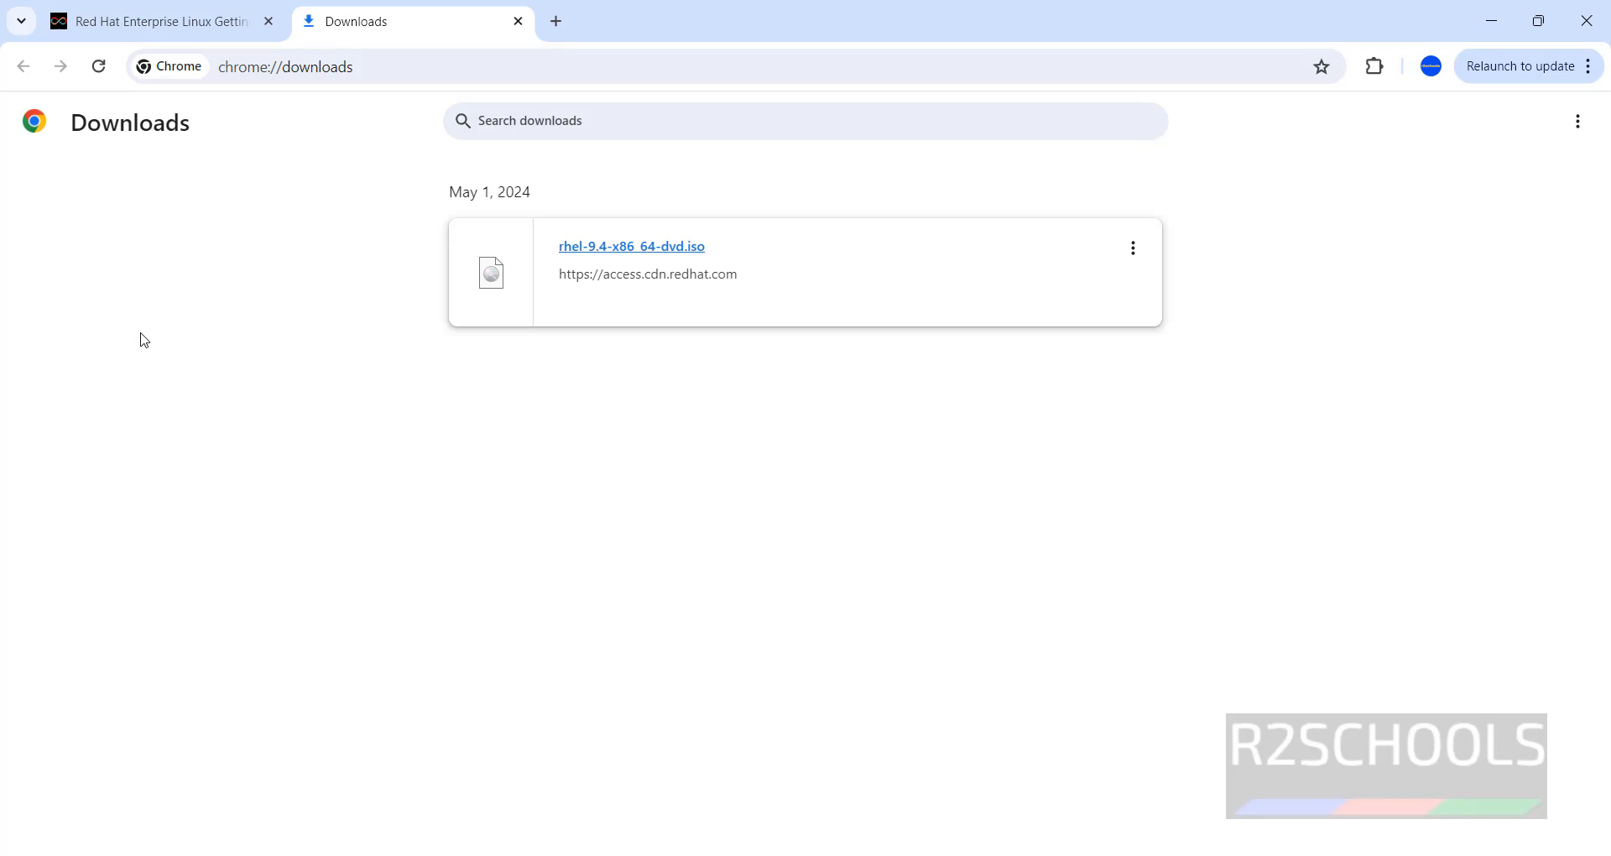
Search 'vmware' in the Start menu and launch VMware Workstation 17 Player.
{"action": "key", "text": "super"}
{"action": "type", "text": "vmware"}
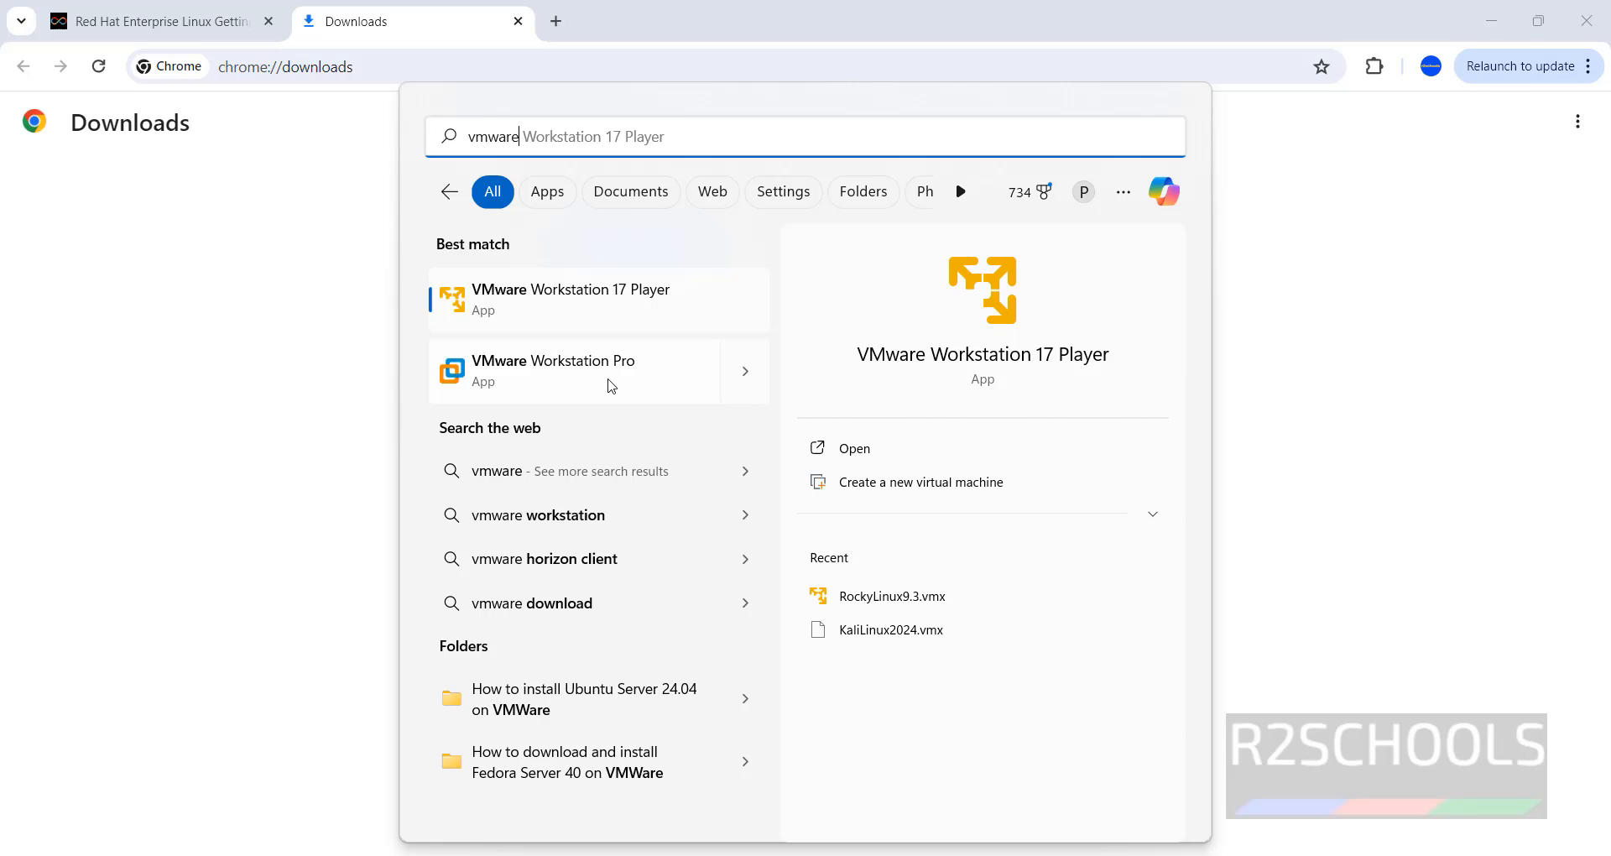
{"action": "left_click", "coordinate": [594, 308]}
Launch VMware Workstation Pro from a 'vmwa' search and minimize the Player window.
{"action": "key", "text": "super"}
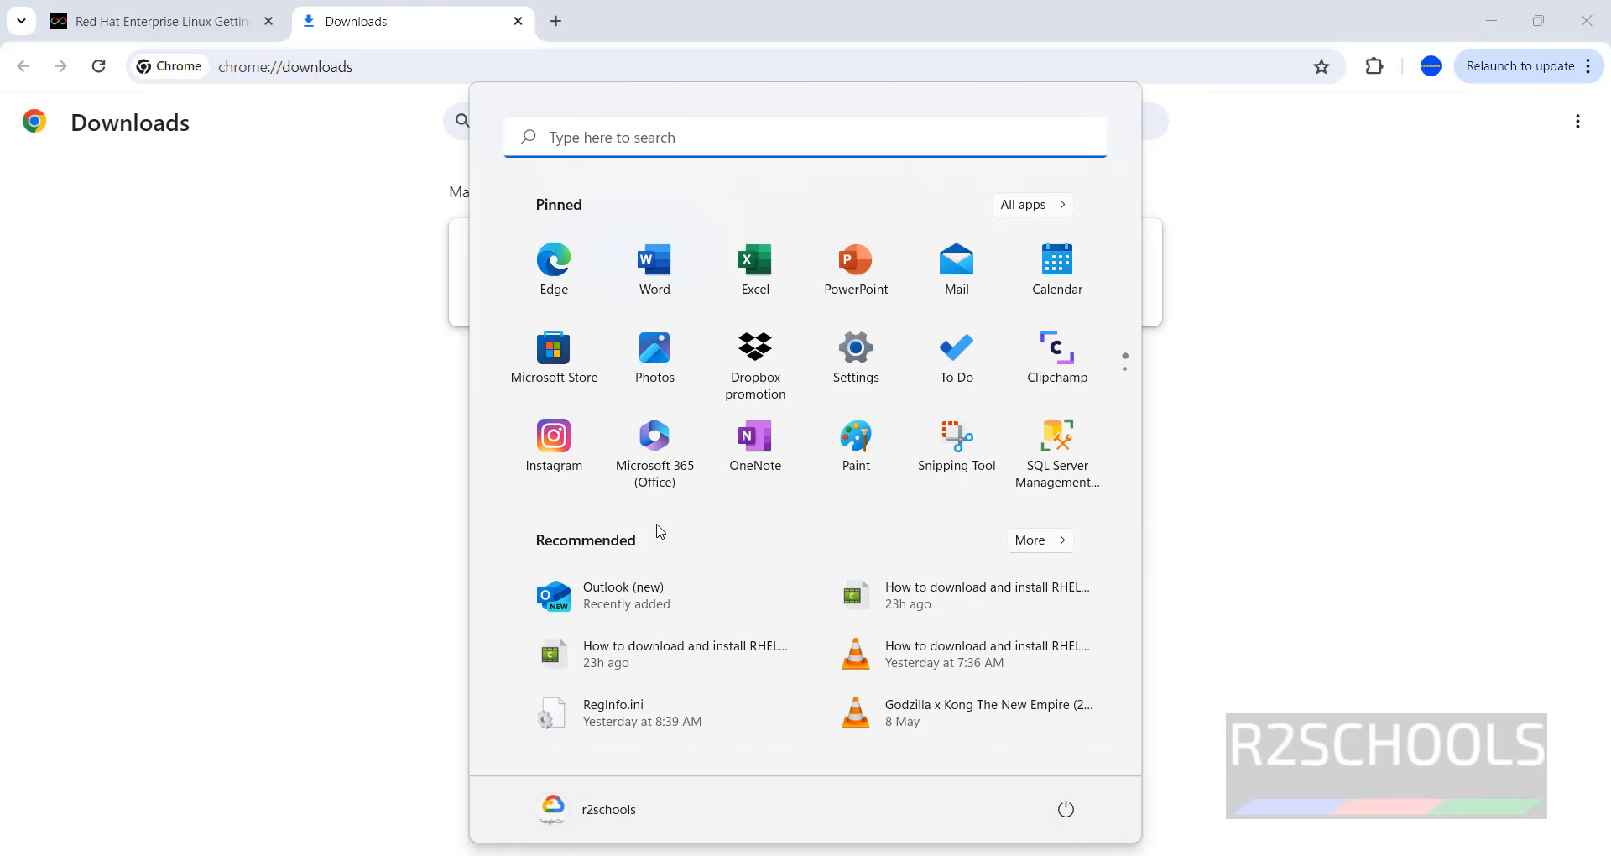
{"action": "type", "text": "vmwa"}
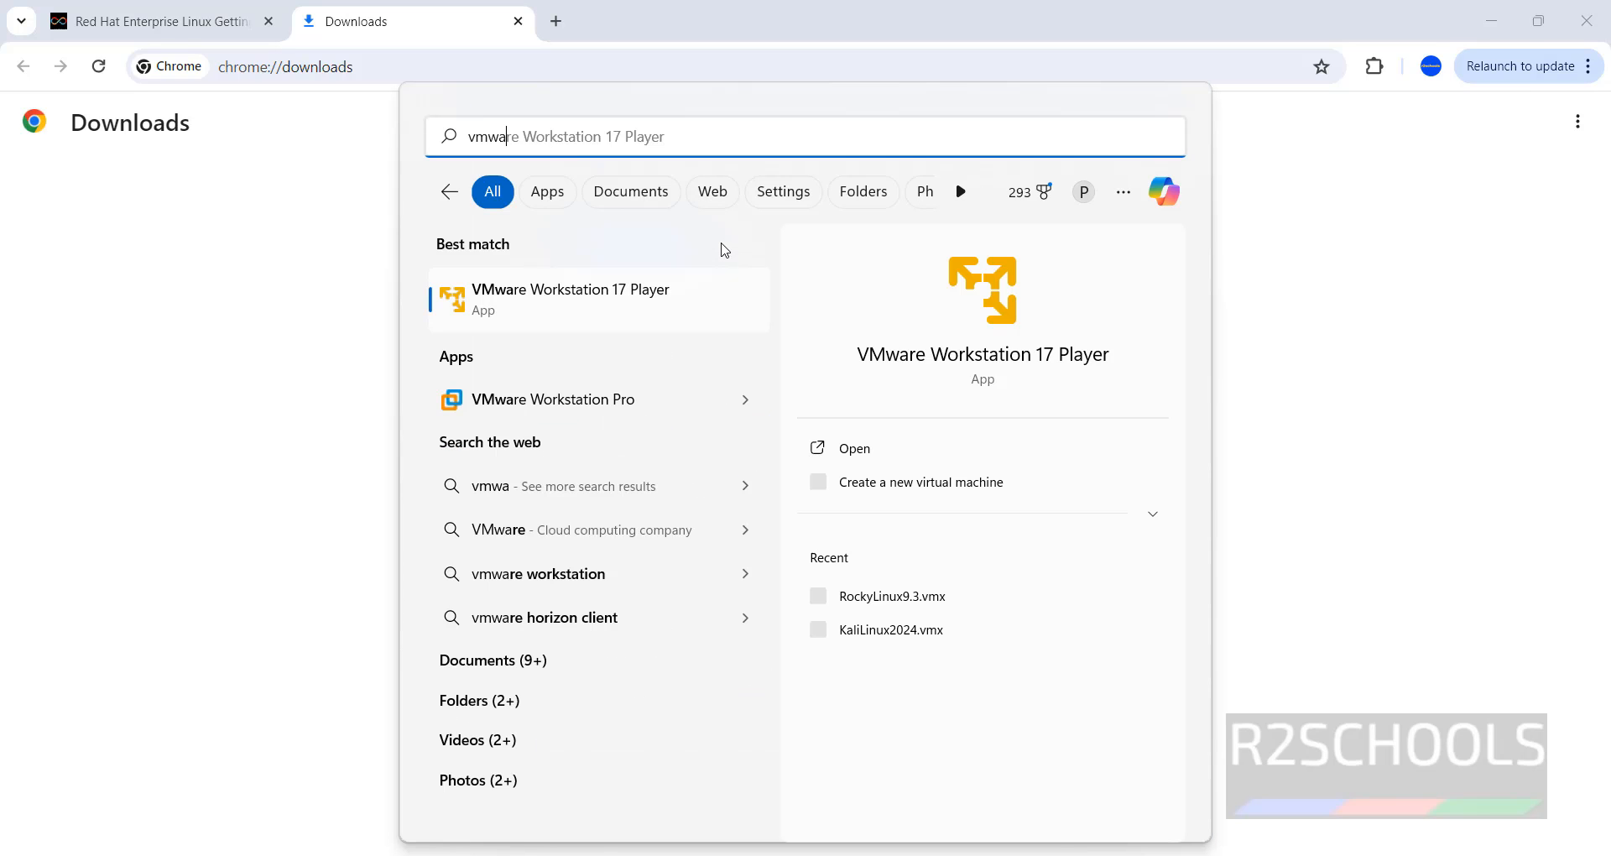
{"action": "left_click", "coordinate": [609, 406]}
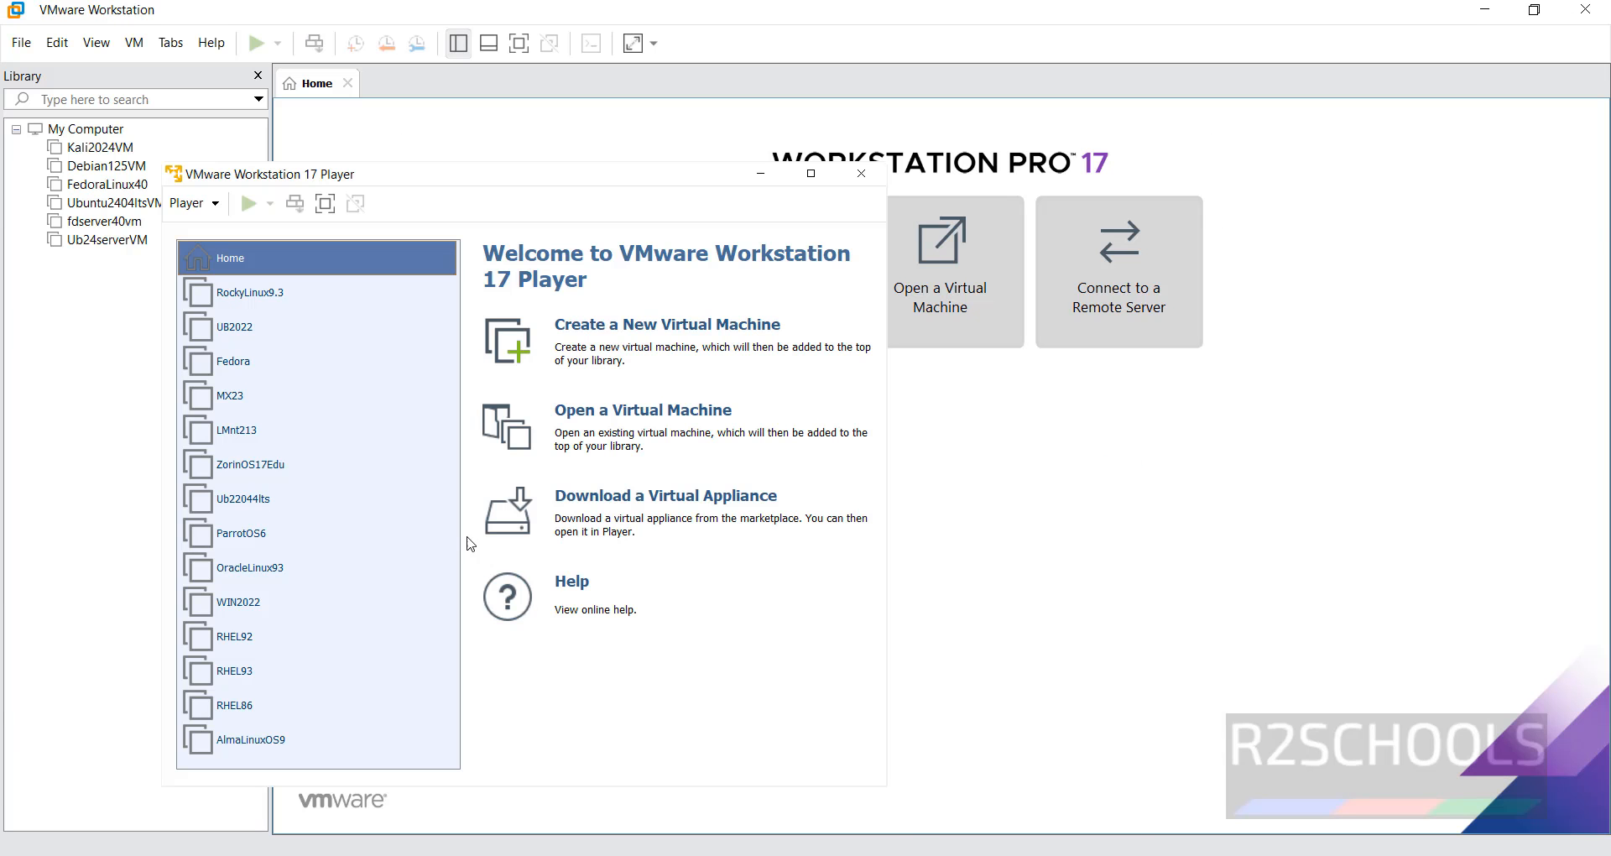
{"action": "left_click", "coordinate": [811, 173]}
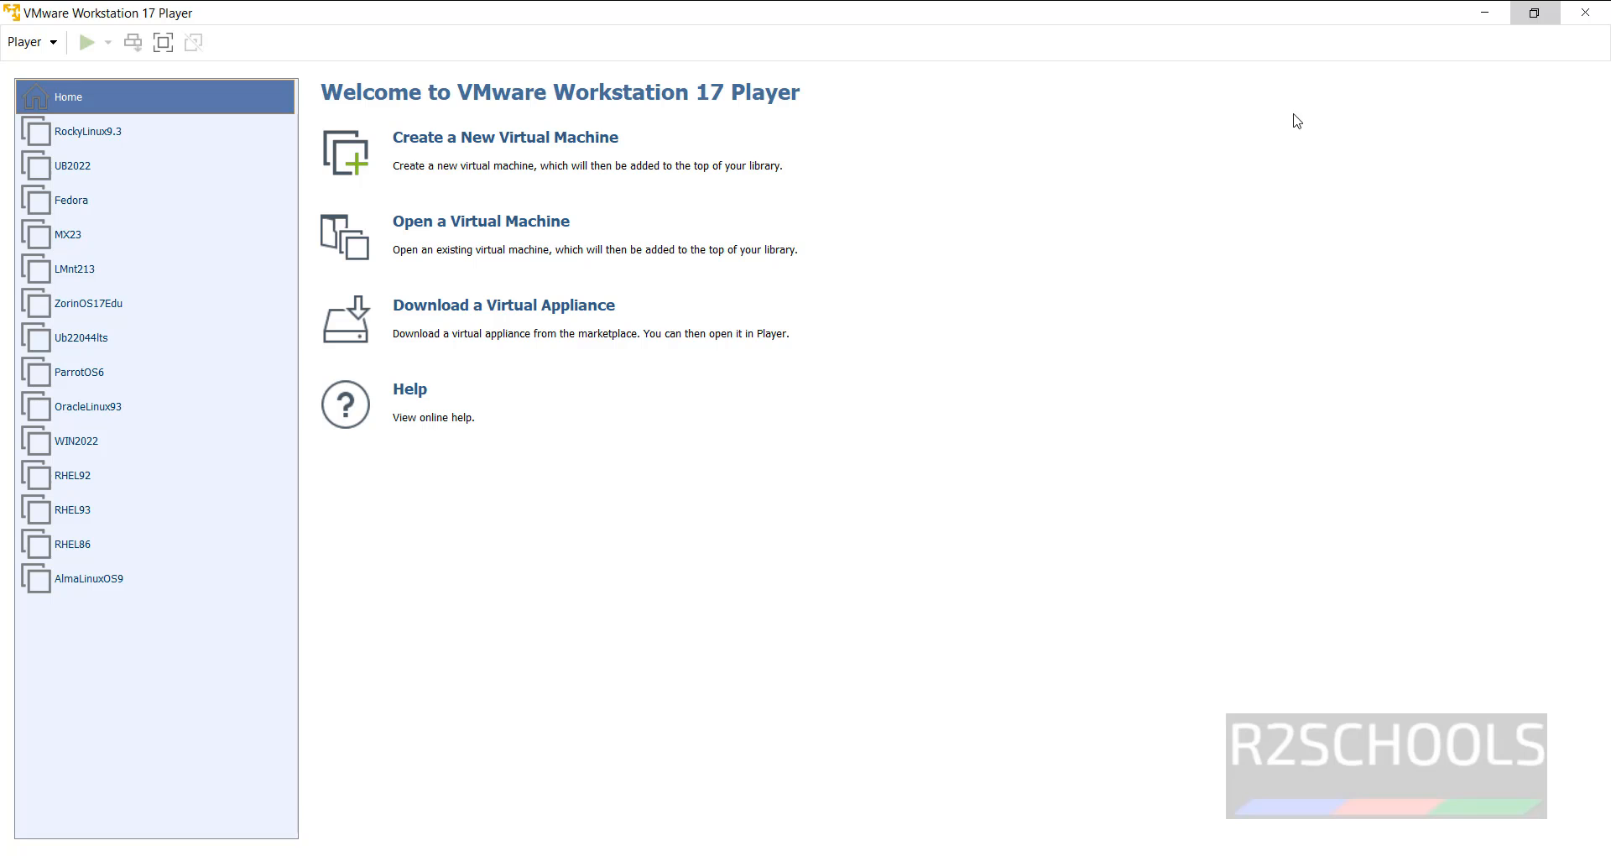
{"action": "left_click", "coordinate": [1486, 13]}
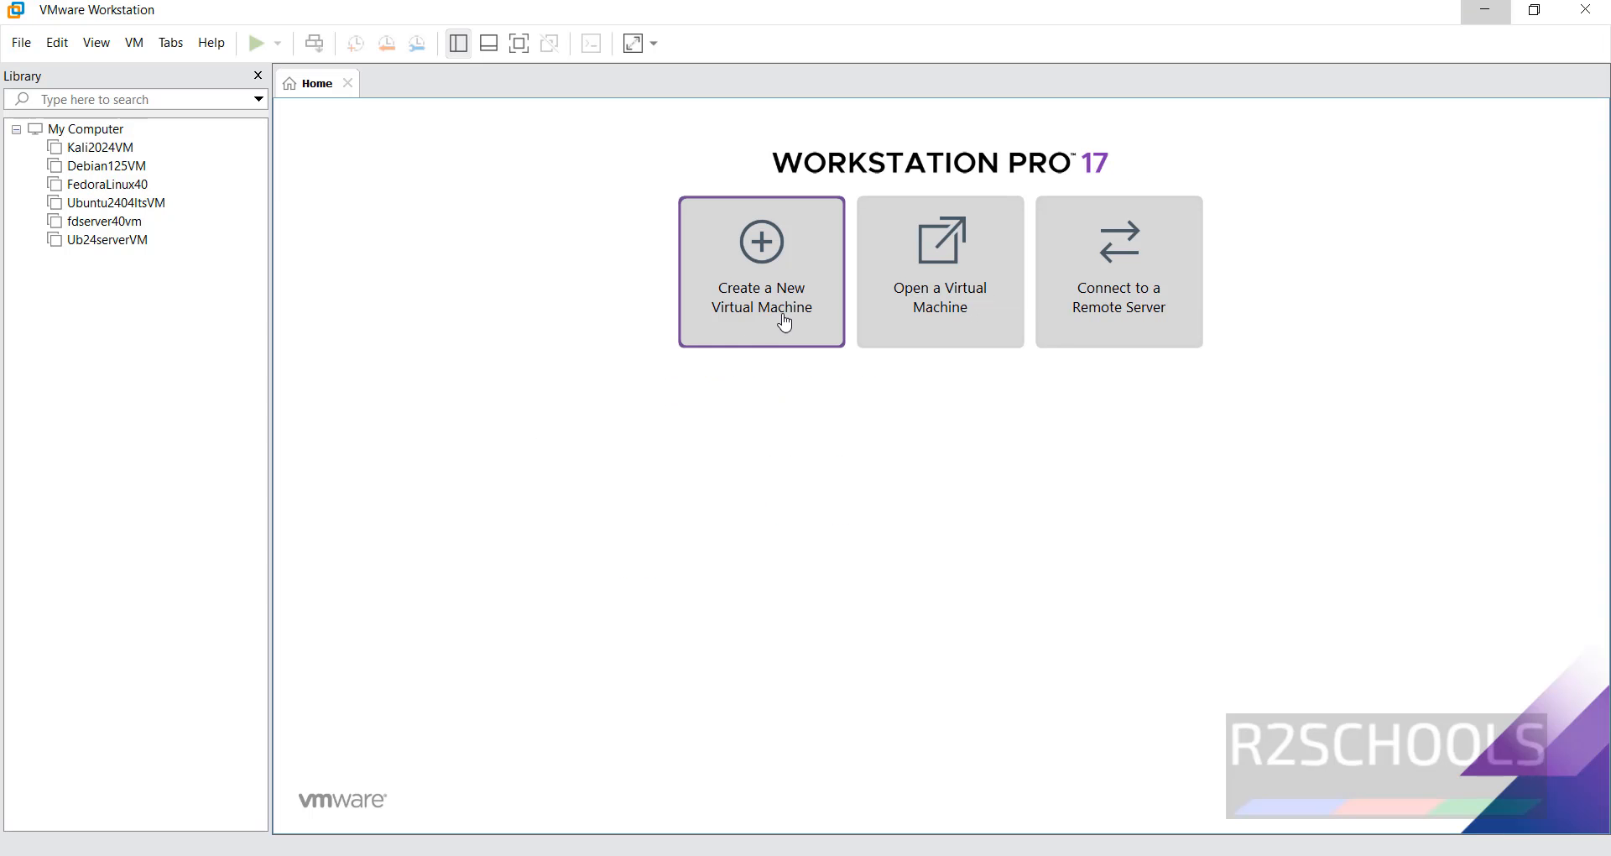
Create a typical new virtual machine with rhel-9.4-x86_64-dvd.iso as the installer disc image.
{"action": "left_click", "coordinate": [776, 315]}
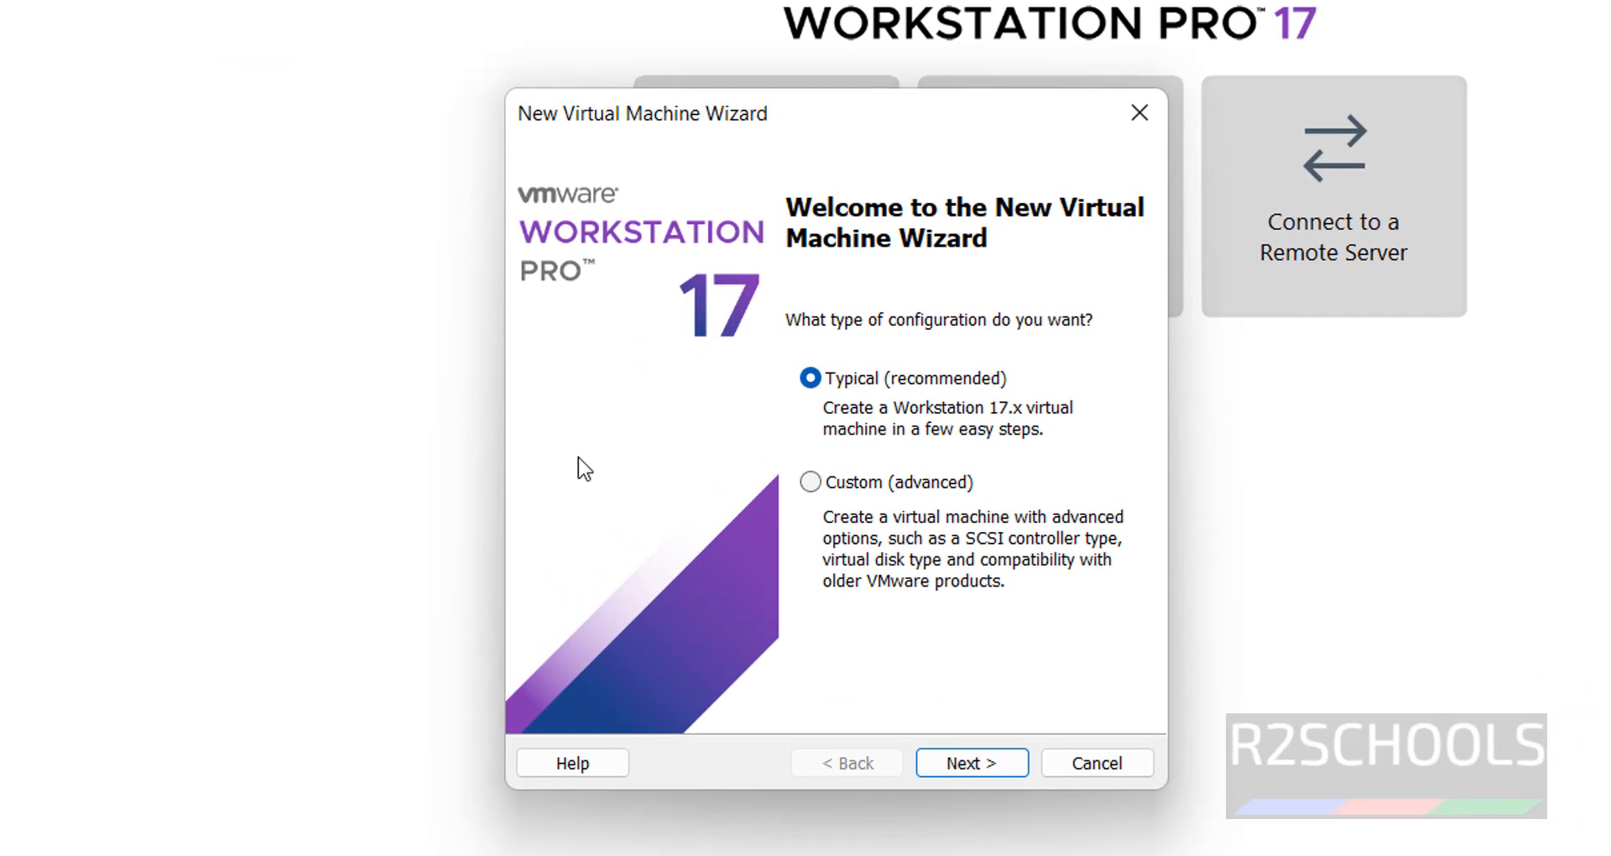
{"action": "left_click", "coordinate": [967, 765]}
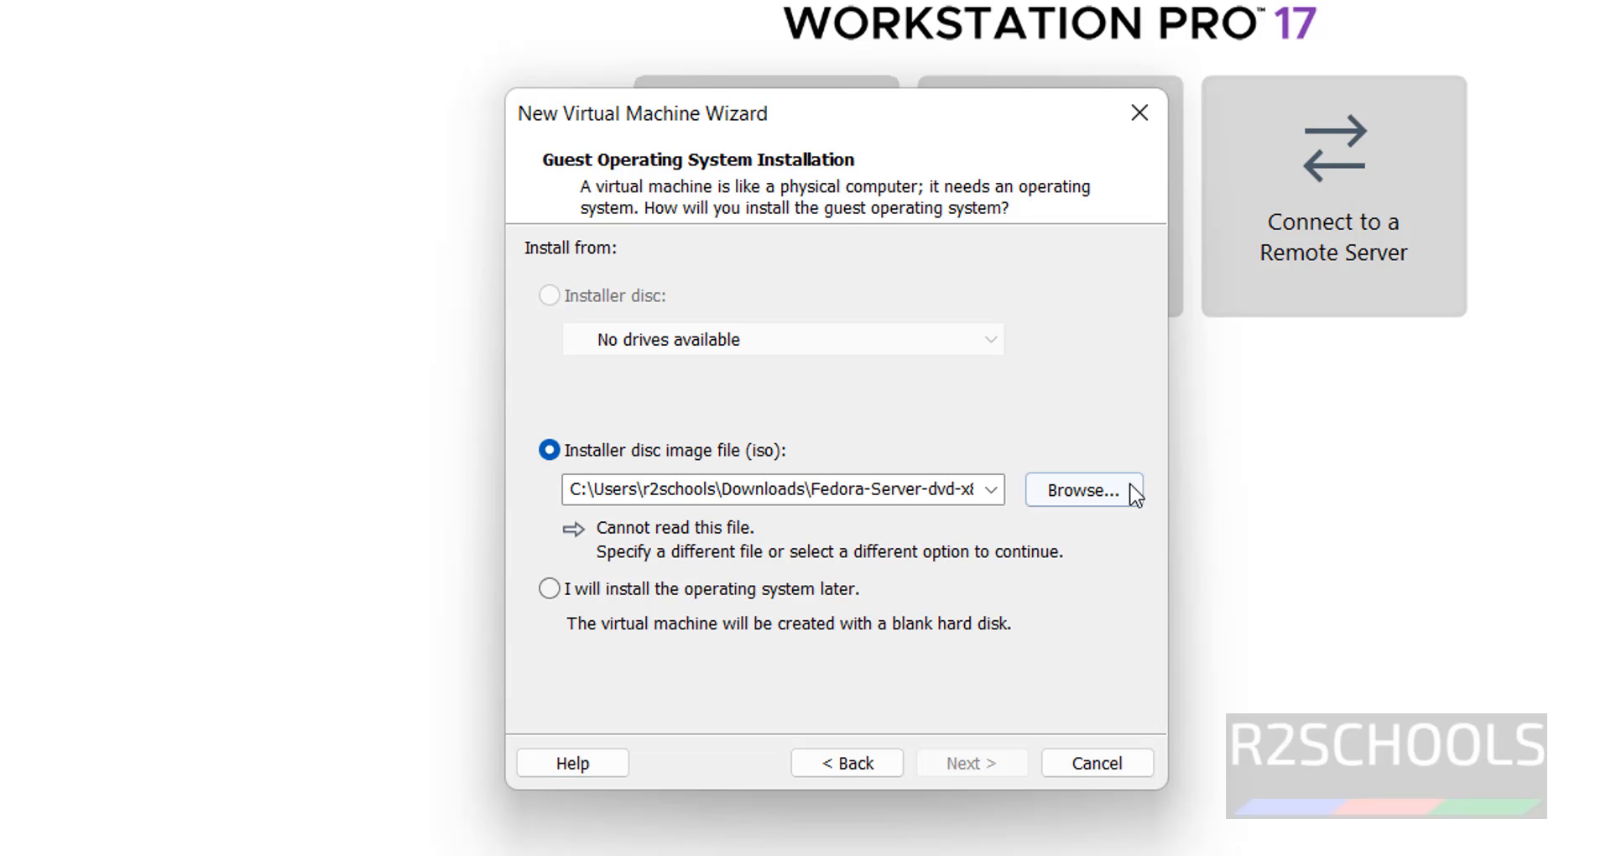
{"action": "left_click", "coordinate": [1083, 491]}
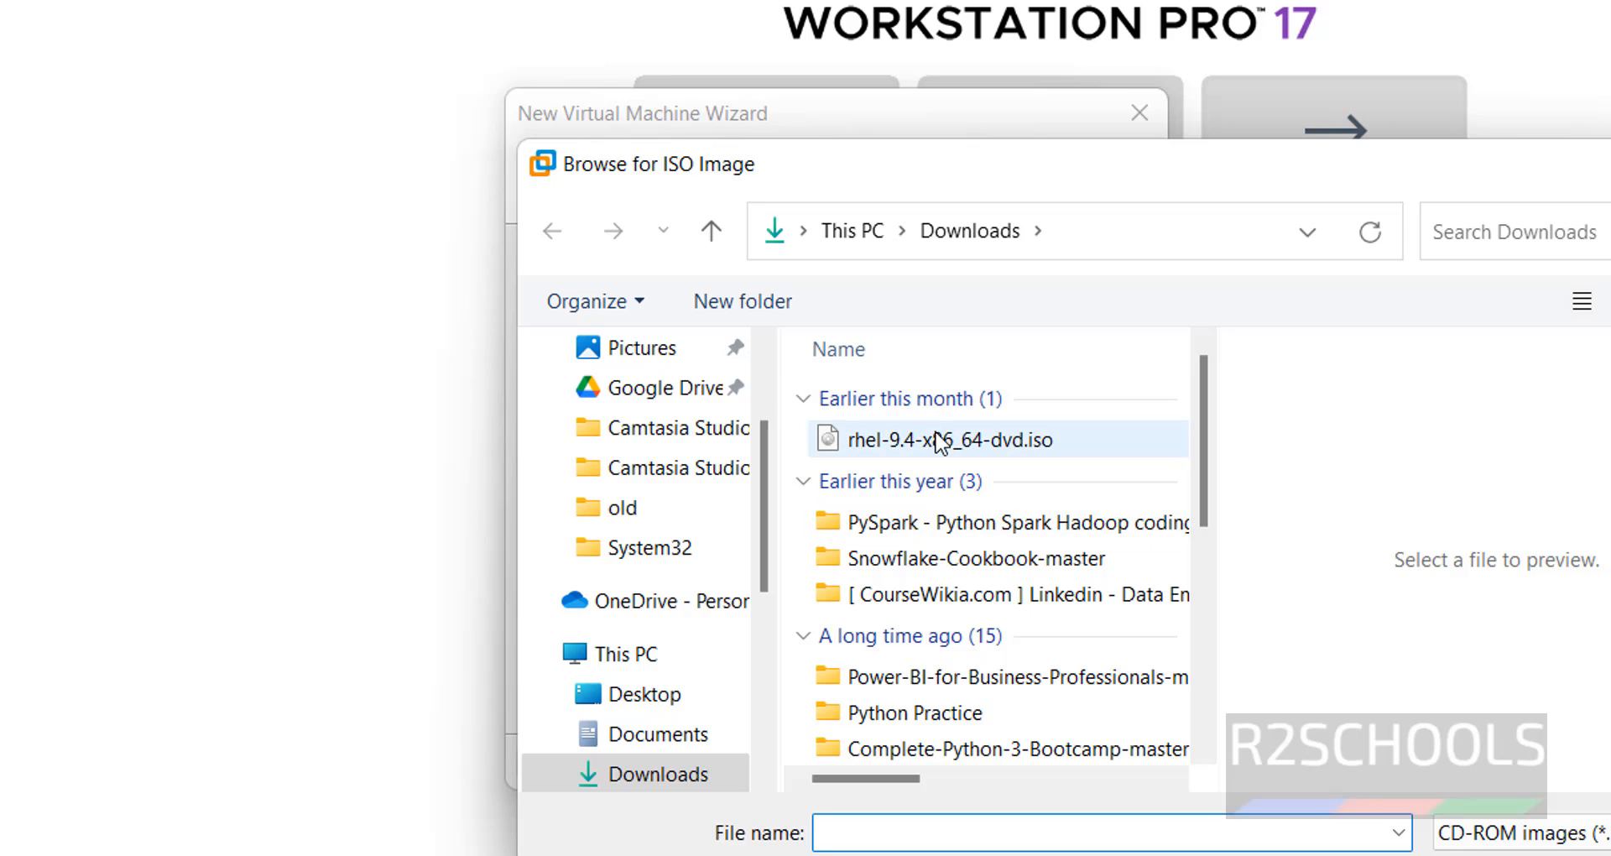
{"action": "left_click", "coordinate": [941, 442]}
{"action": "left_click", "coordinate": [1472, 855]}
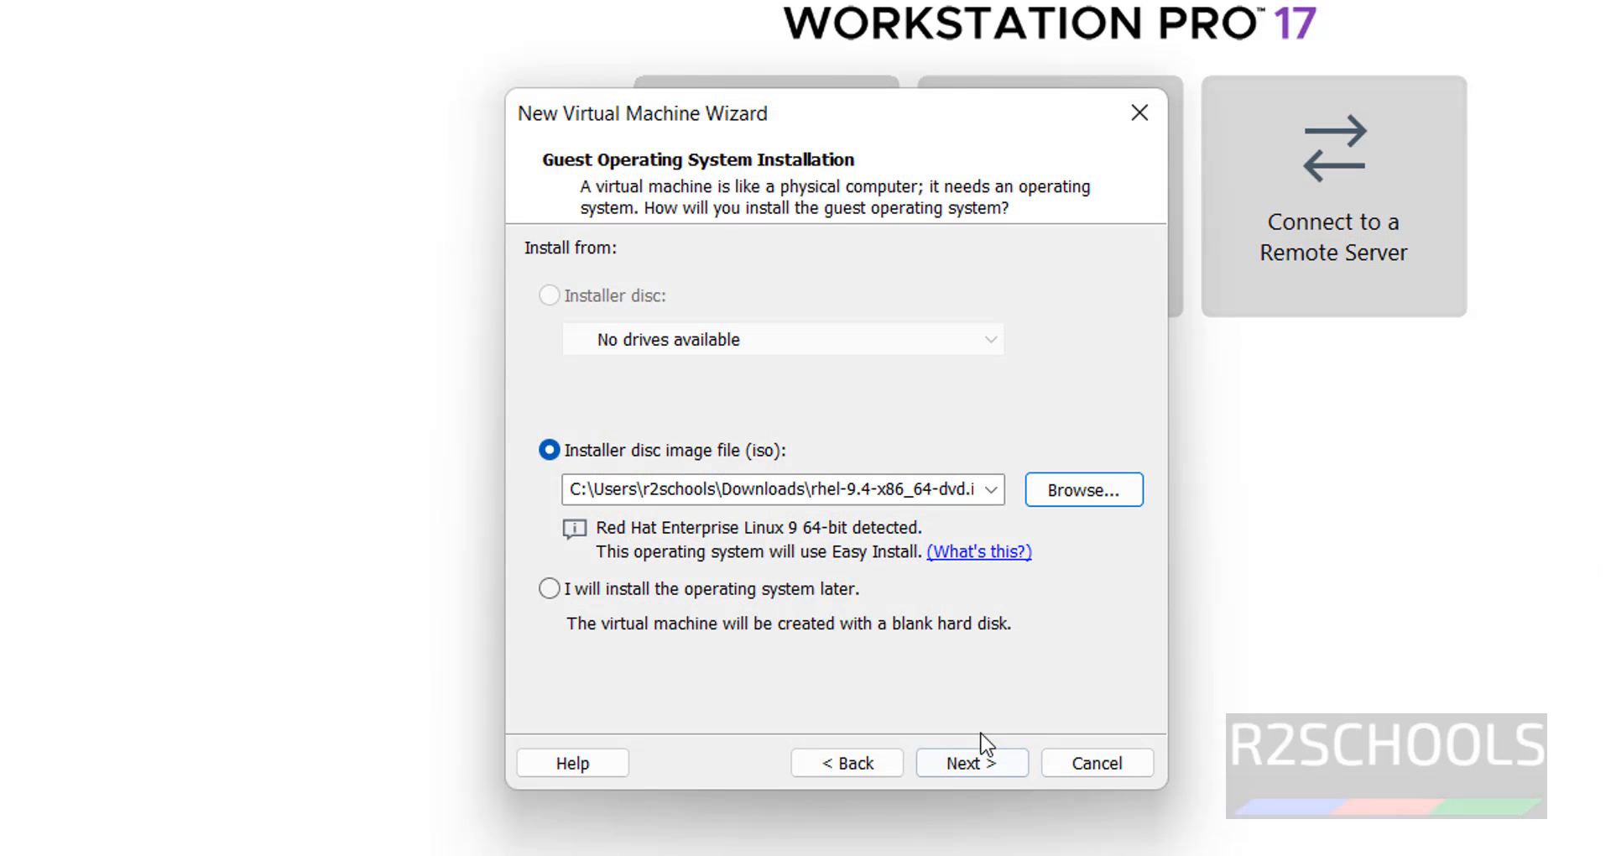
Enter 'administrator' as full name and user name, then type and confirm the account password.
{"action": "left_click", "coordinate": [965, 762]}
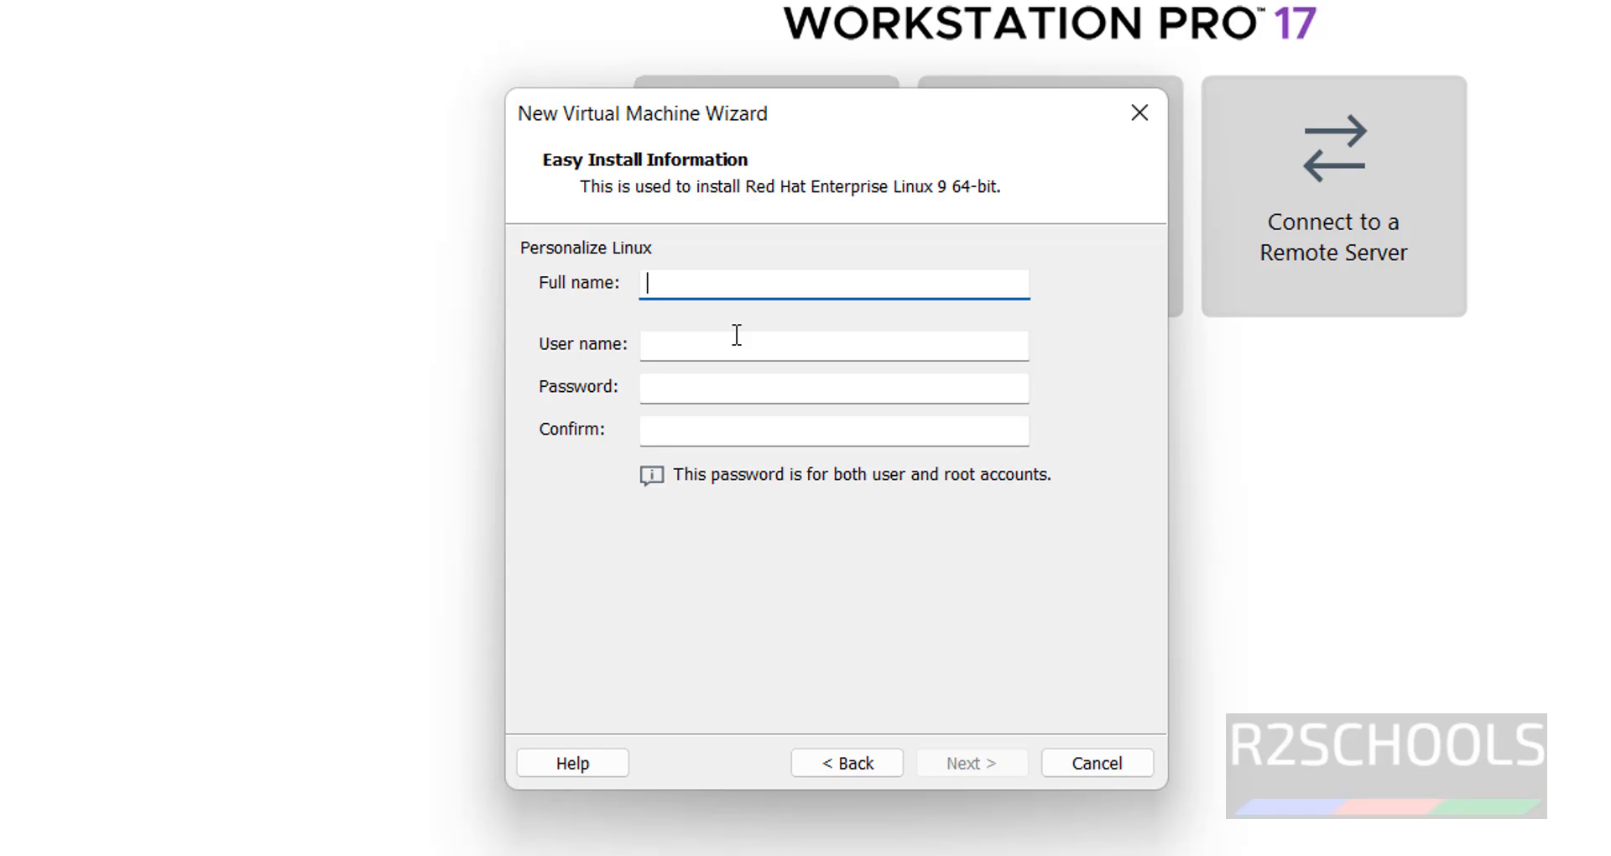
{"action": "type", "text": "administrator"}
{"action": "left_click", "coordinate": [737, 344]}
{"action": "type", "text": "admin"}
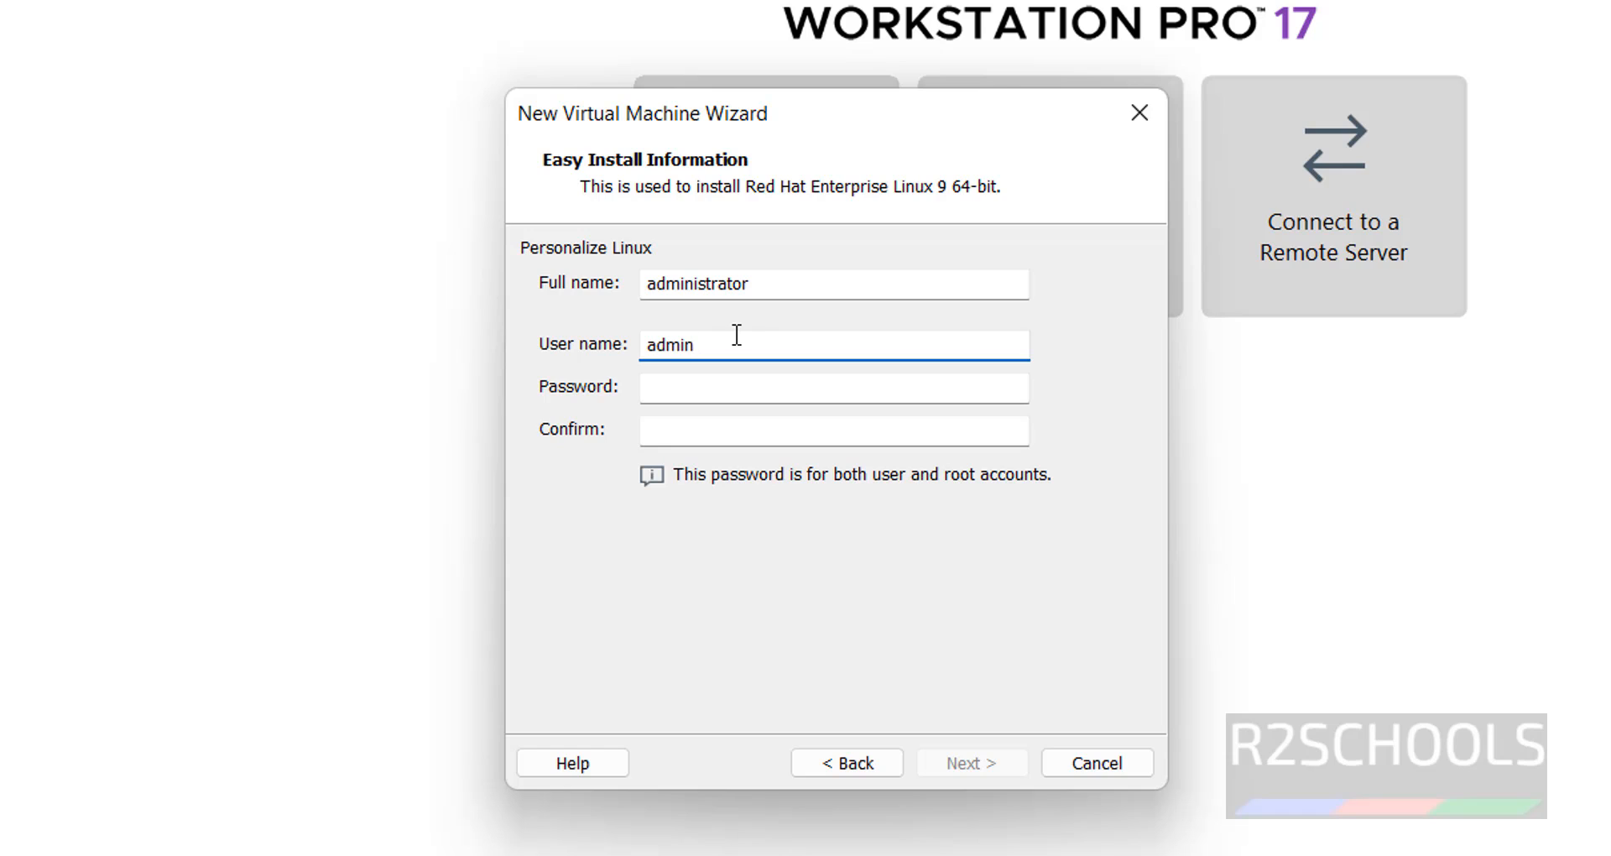
{"action": "type", "text": "istrator"}
{"action": "left_click", "coordinate": [737, 379]}
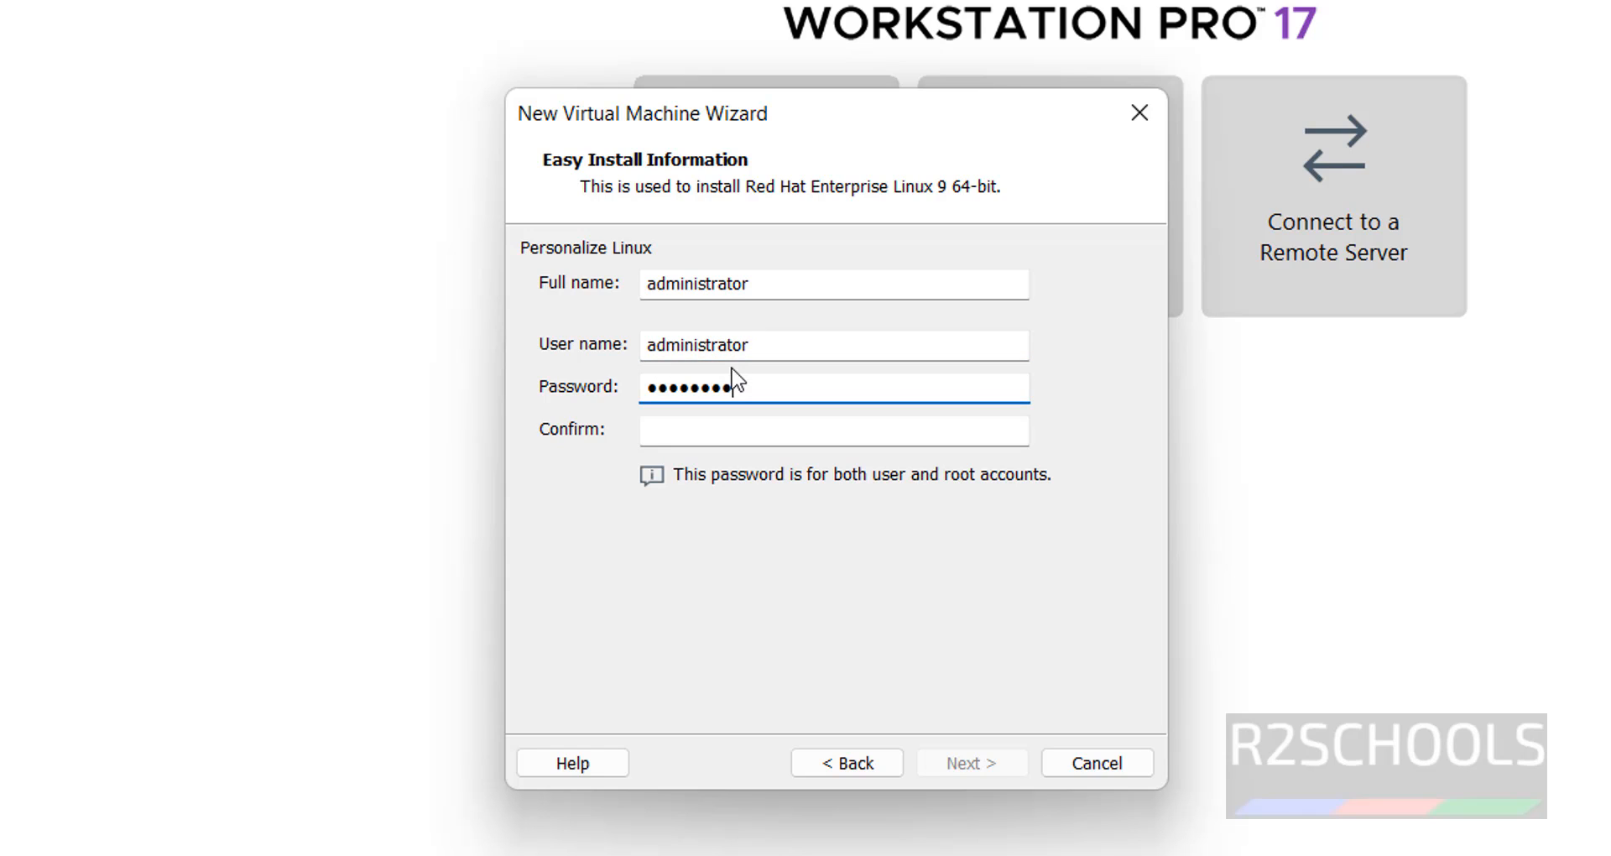
{"action": "key", "text": "Tab"}
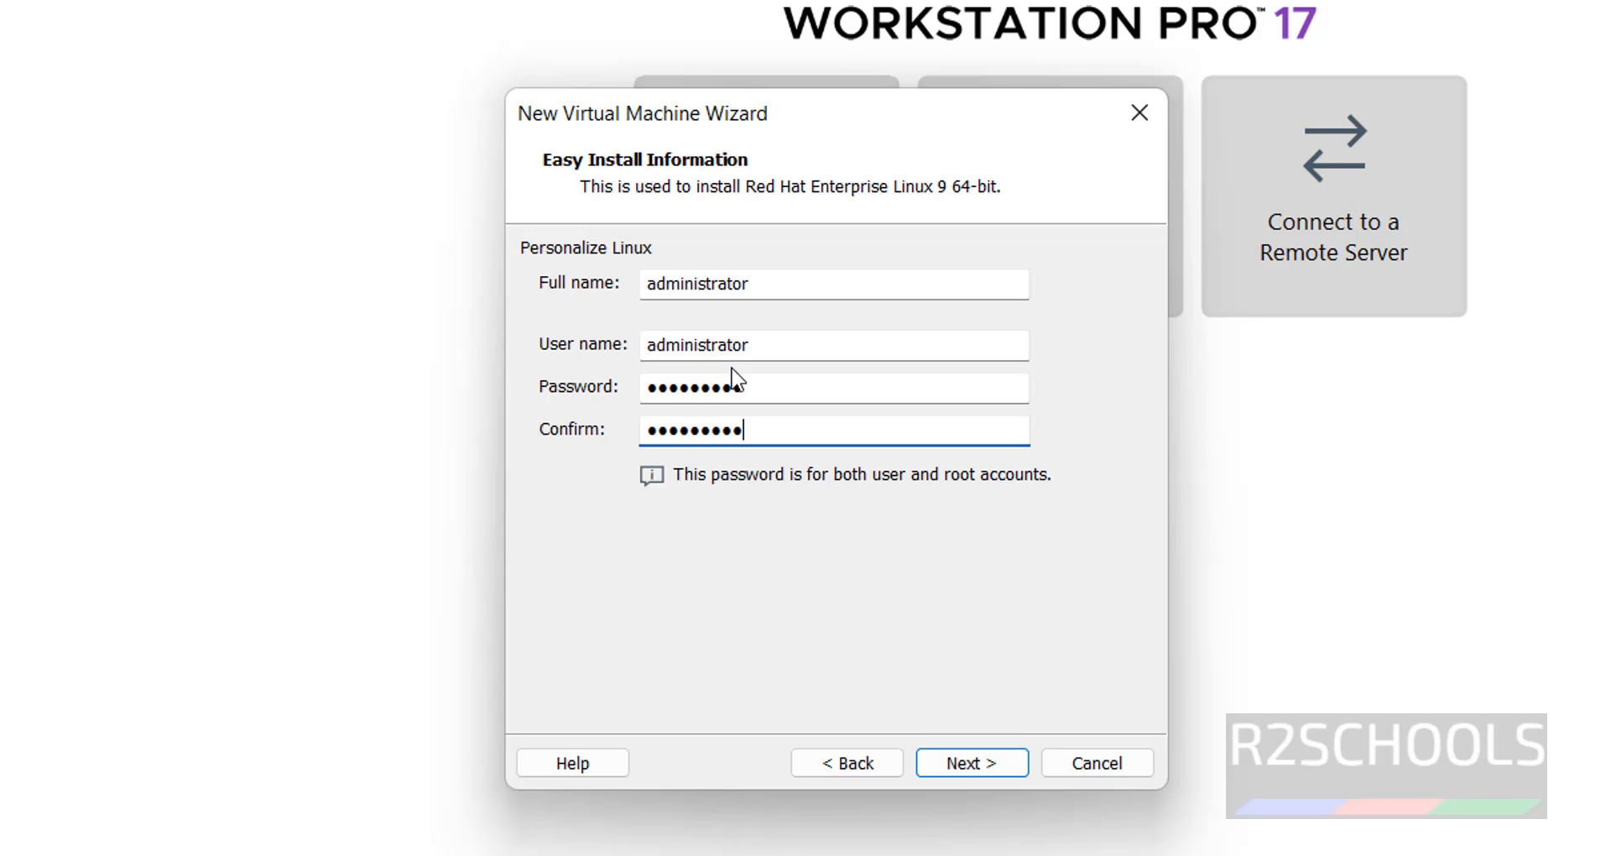
Name the virtual machine RHEL94VM.
{"action": "left_click", "coordinate": [974, 765]}
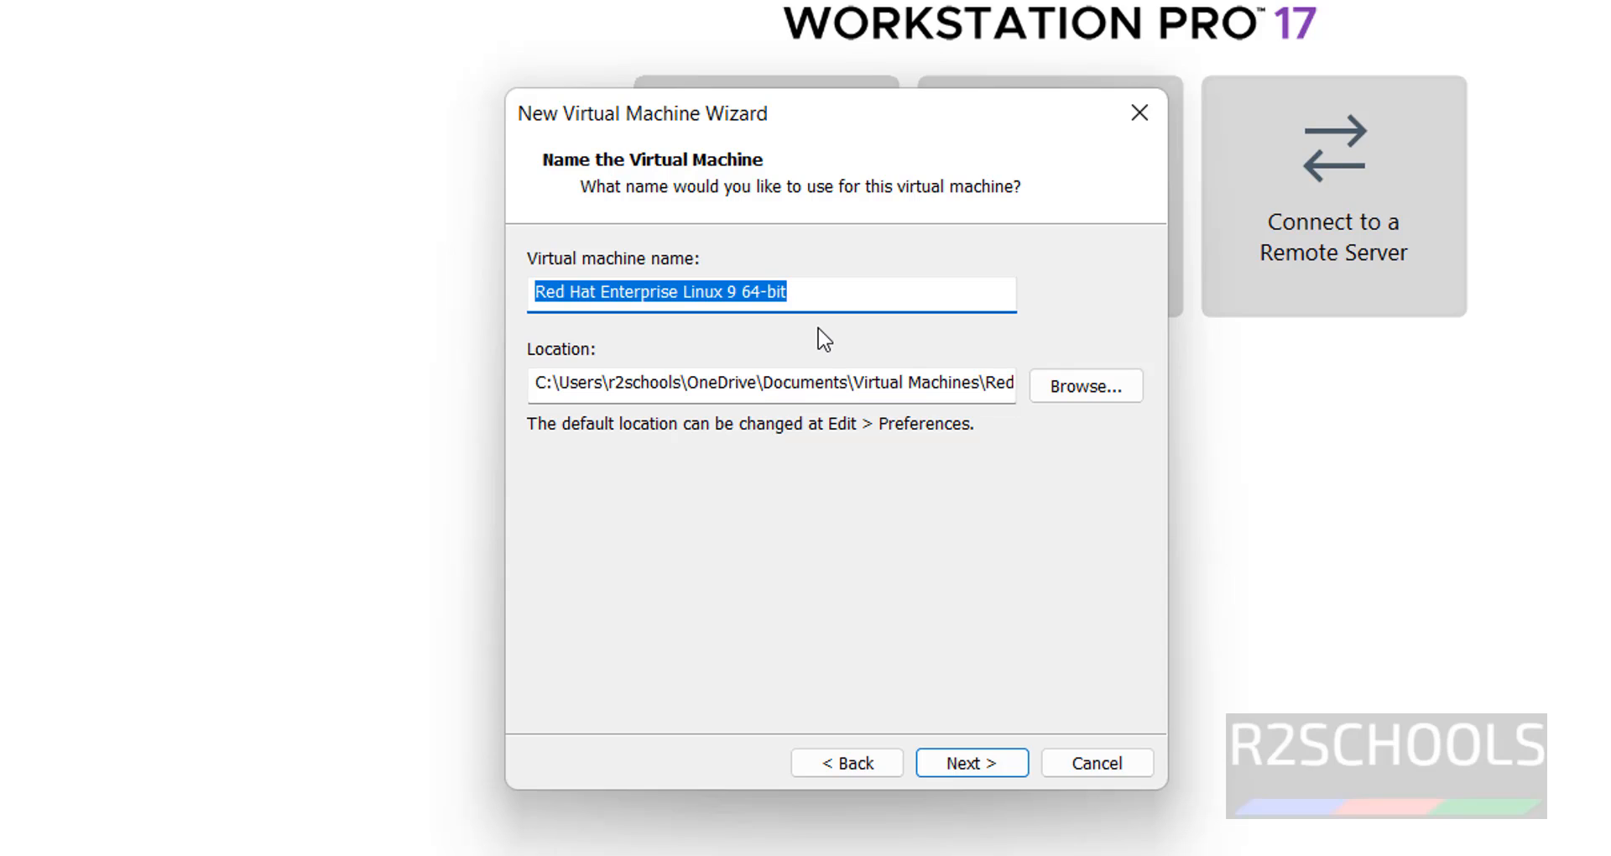
{"action": "type", "text": "RHEL"}
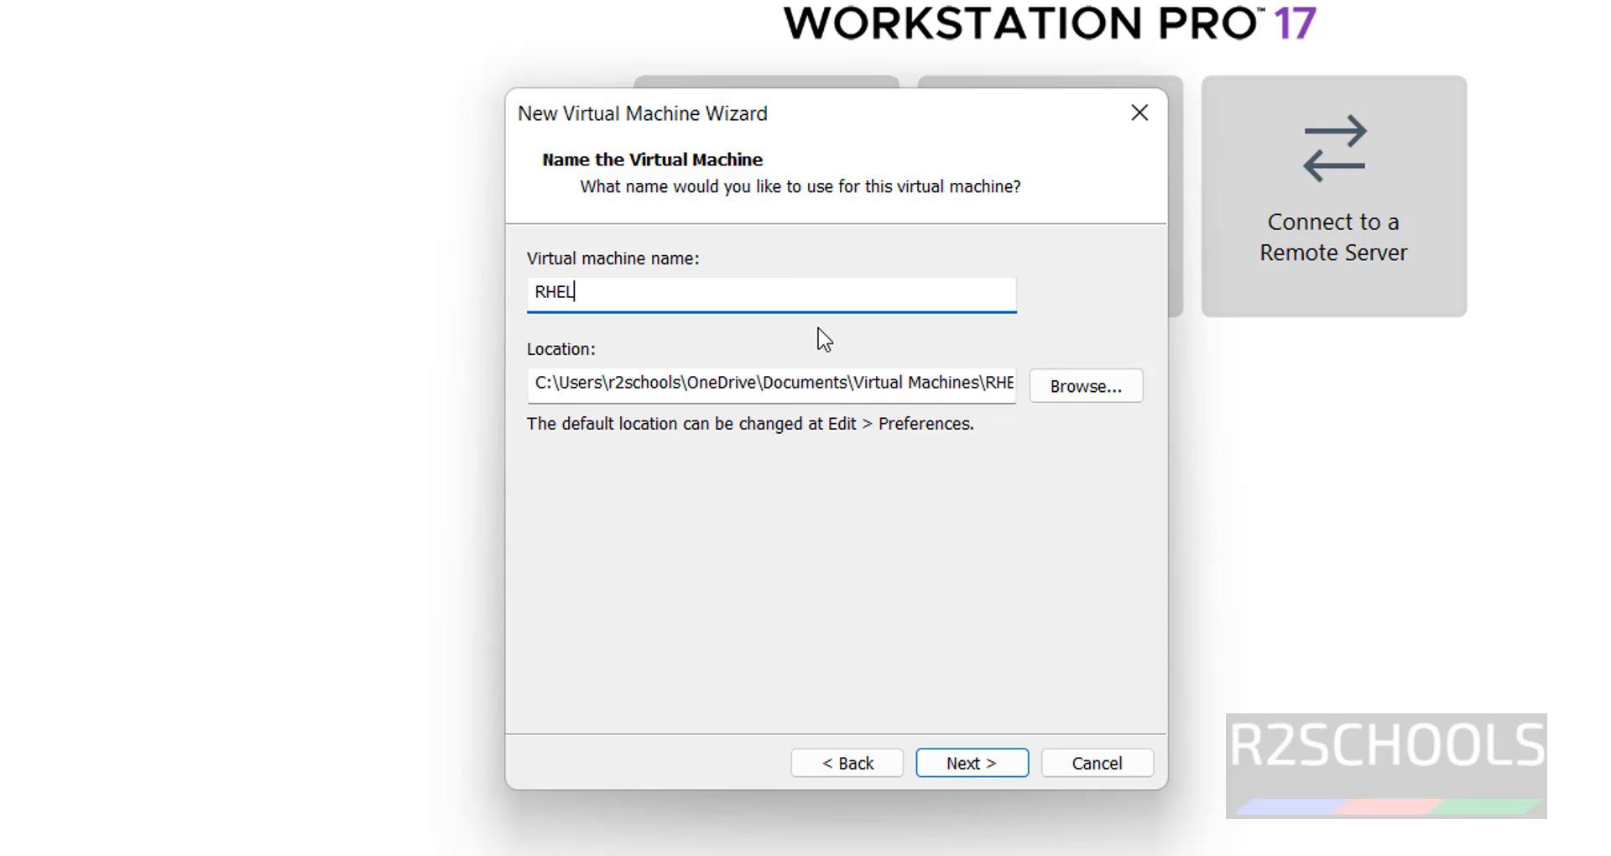
{"action": "type", "text": "94VM"}
{"action": "left_click_drag", "start_coordinate": [657, 286], "coordinate": [512, 281]}
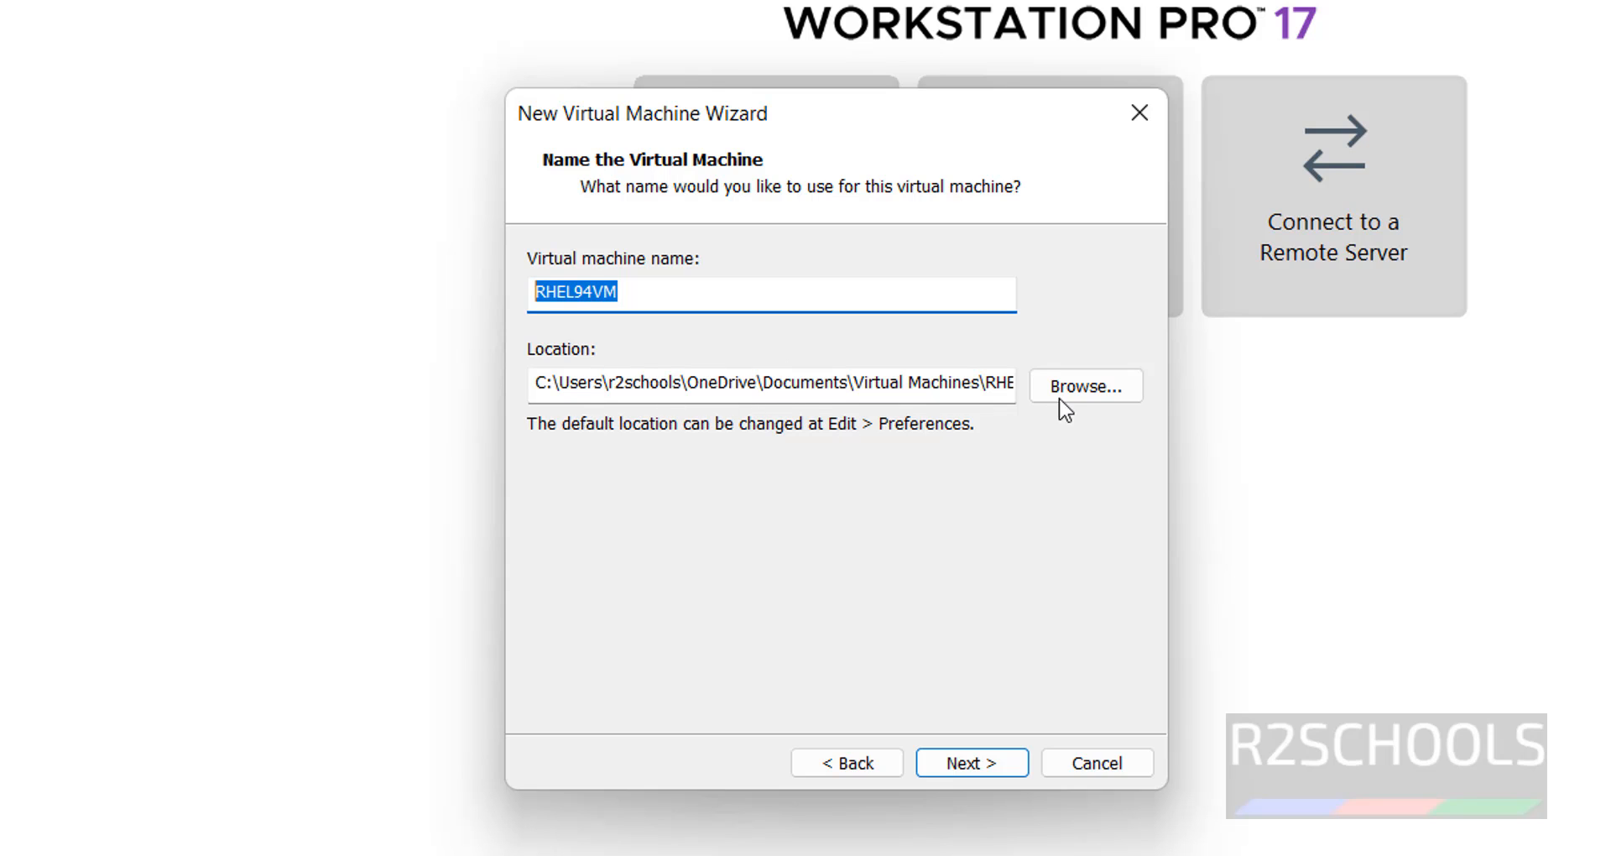
Store the virtual machine in a newly created H:\VMS\RHEL94VM folder.
{"action": "left_click", "coordinate": [1082, 391]}
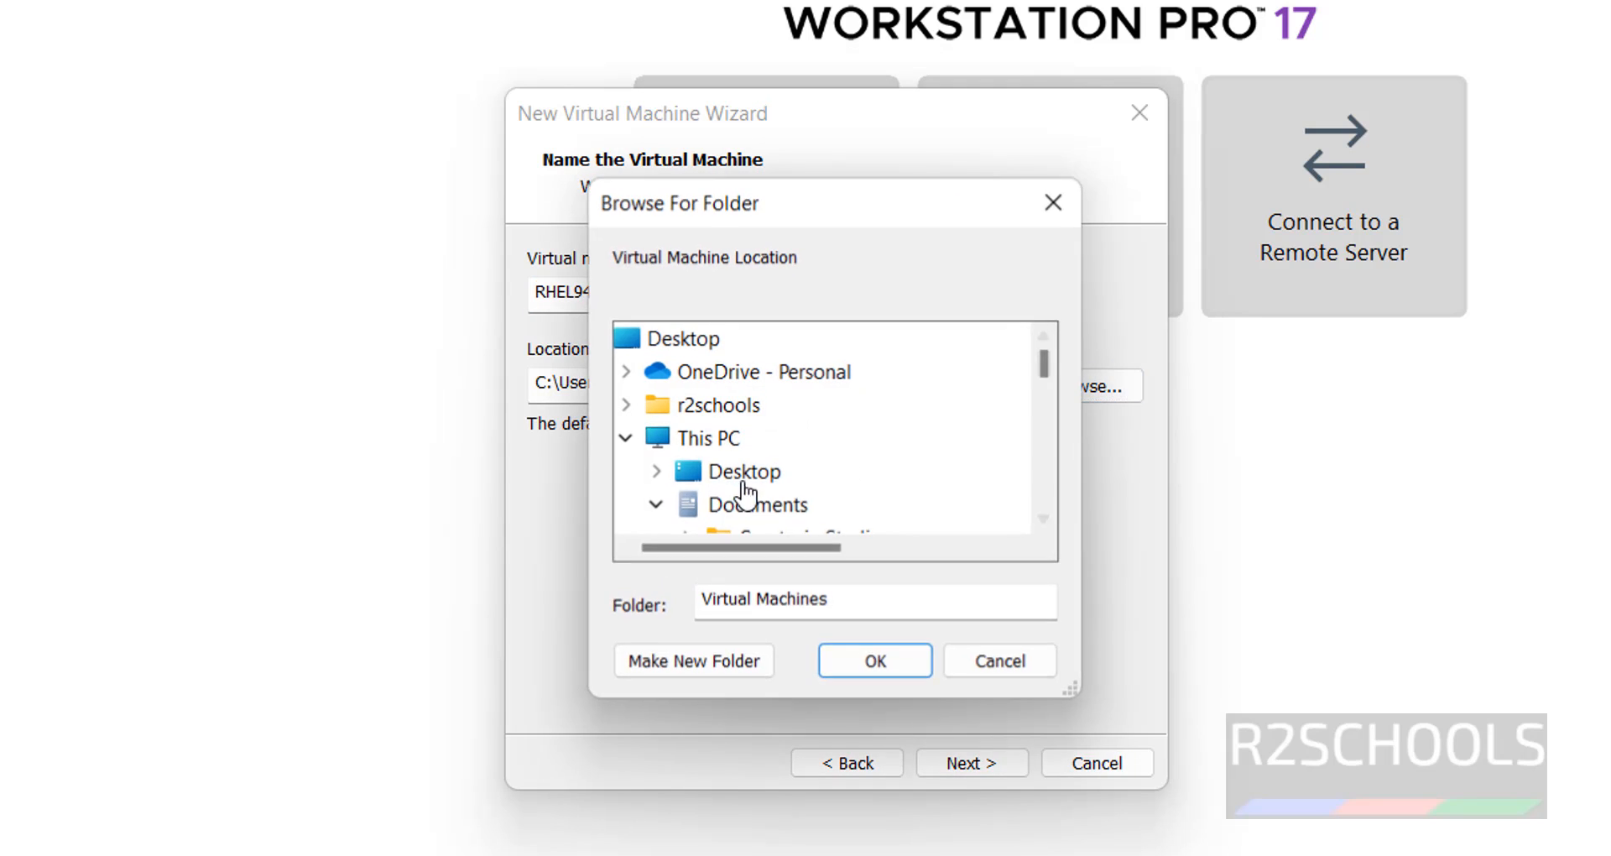
{"action": "left_click", "coordinate": [742, 505]}
{"action": "scroll", "coordinate": [1041, 461], "scroll_direction": "down", "scroll_amount": 2}
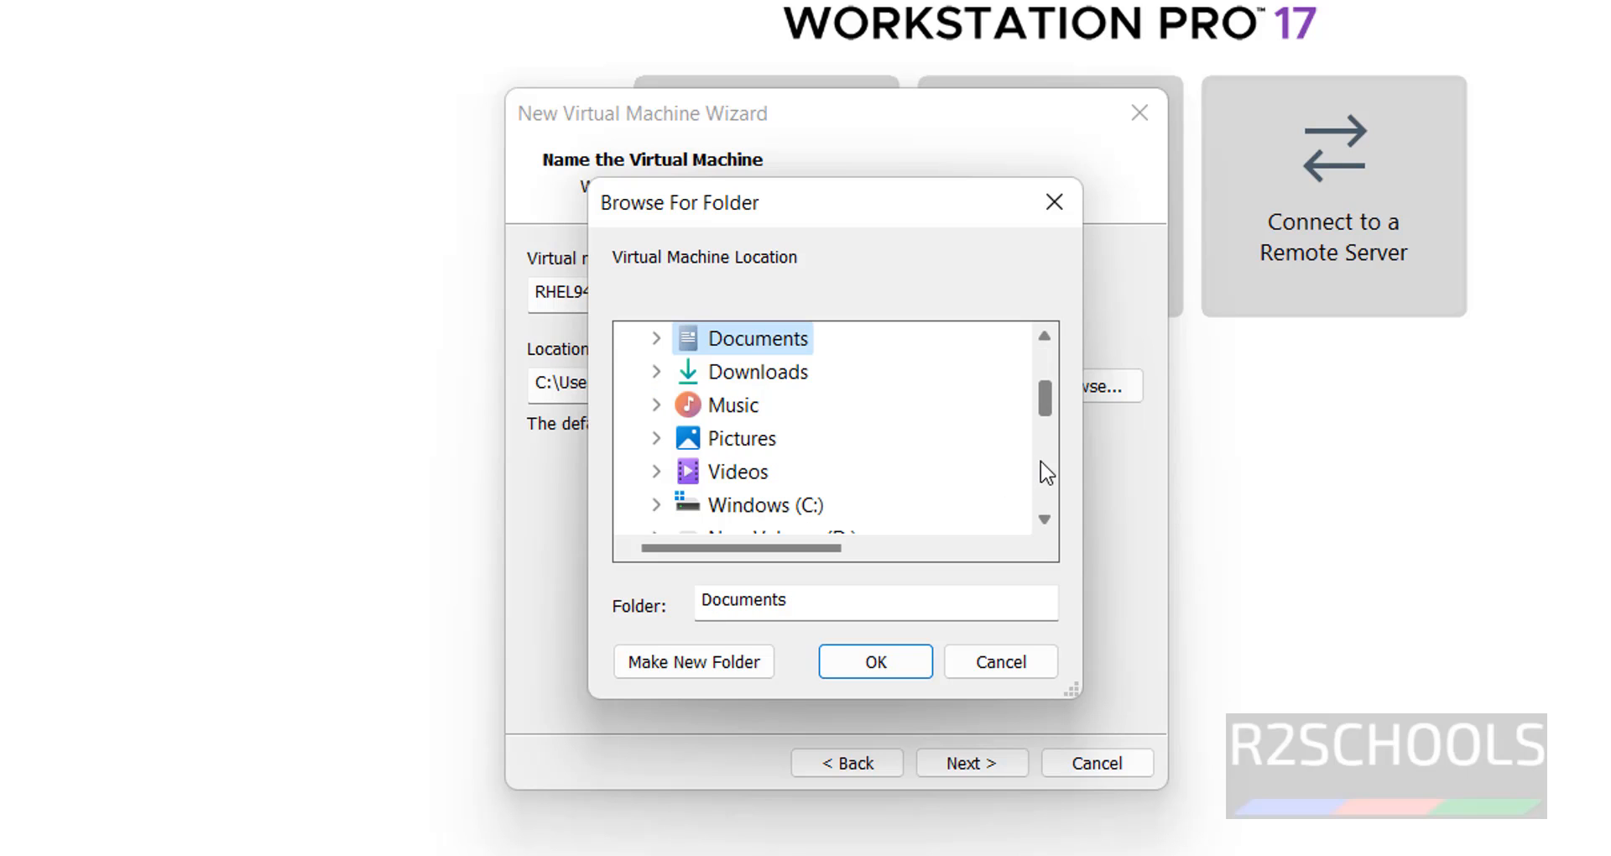
{"action": "scroll", "coordinate": [1030, 480], "scroll_direction": "down", "scroll_amount": 2}
{"action": "left_click", "coordinate": [721, 669]}
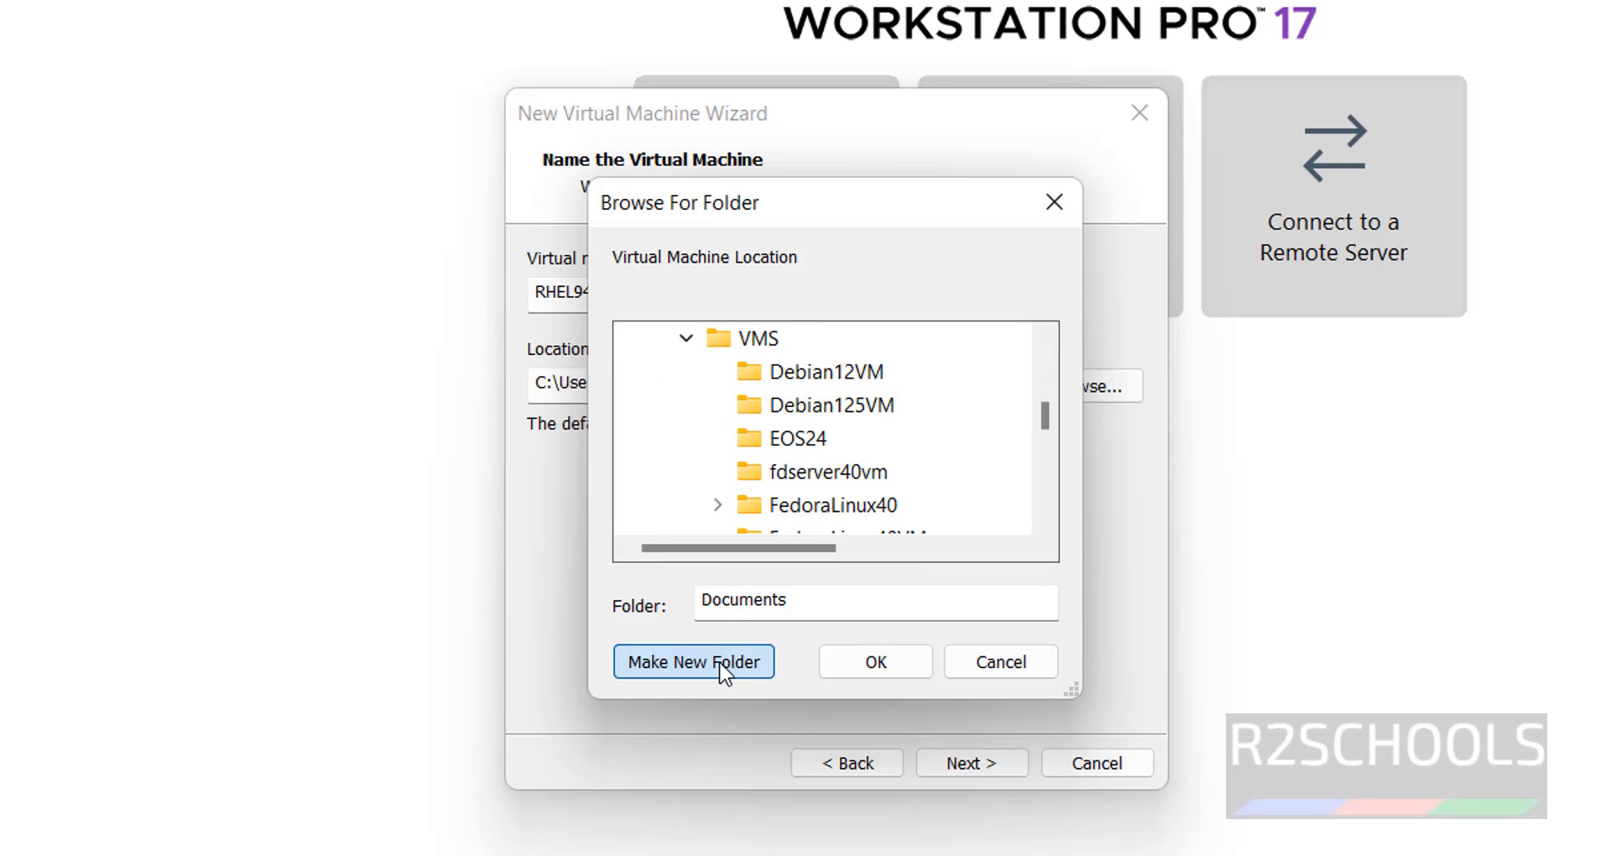
{"action": "type", "text": "RHEL"}
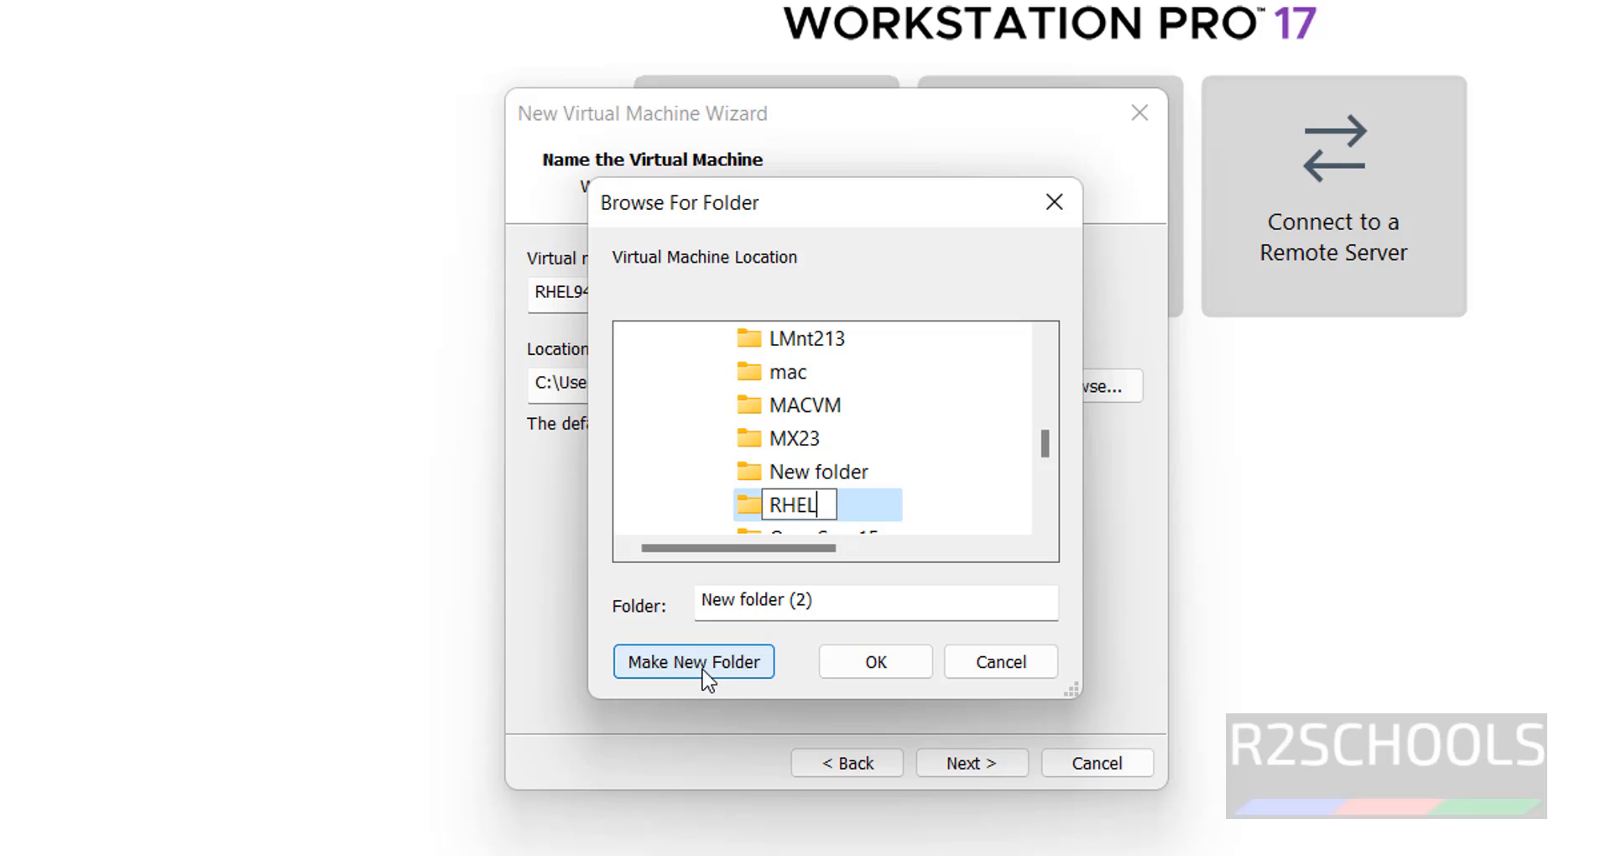
{"action": "type", "text": "94VM"}
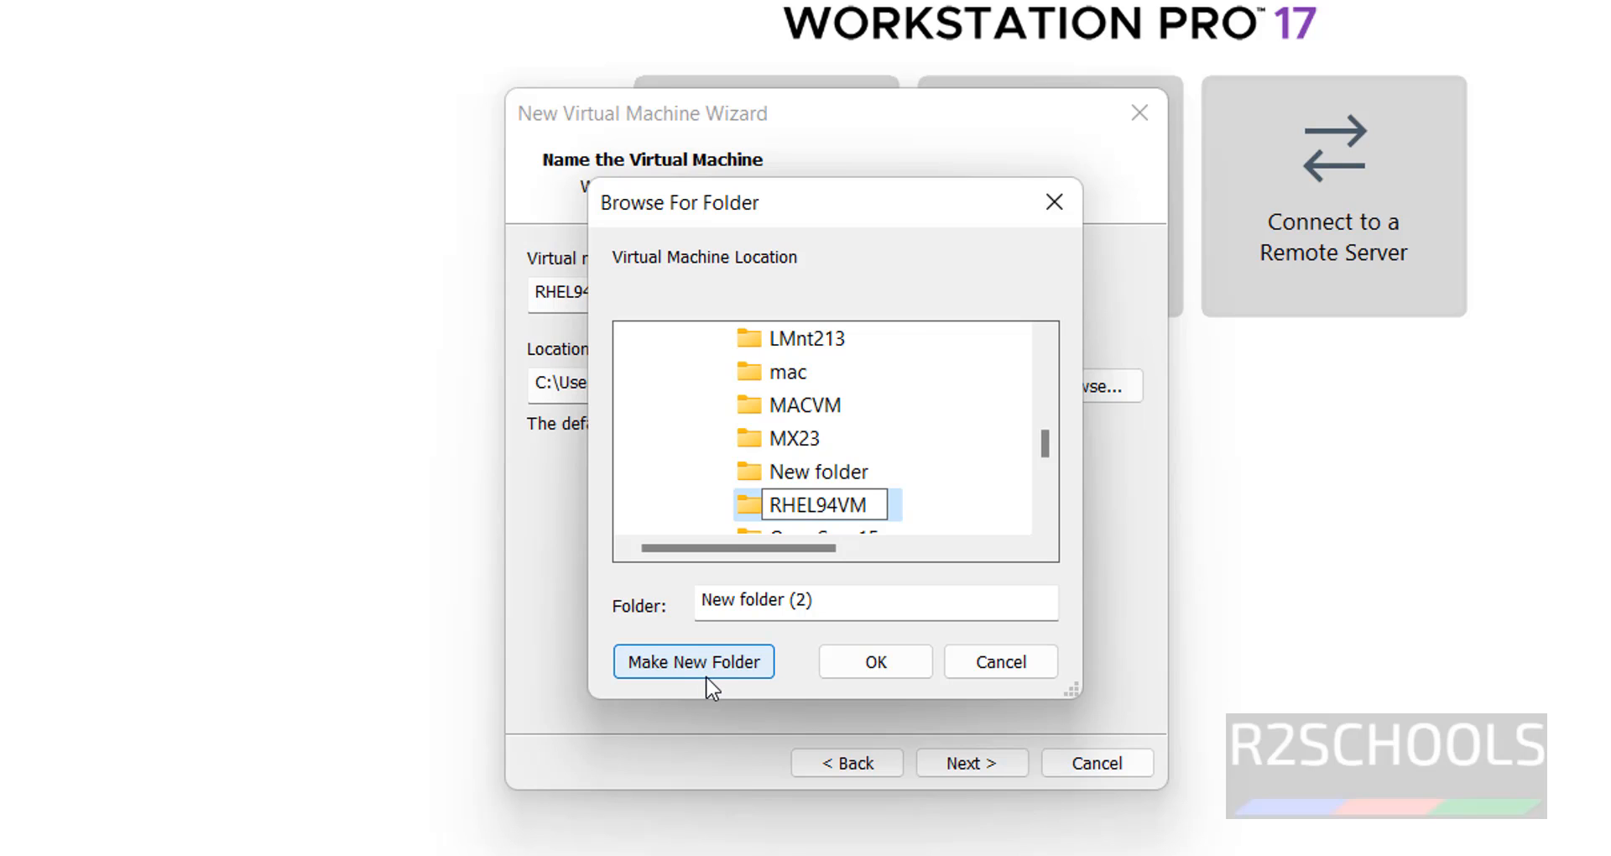
{"action": "key", "text": "Return"}
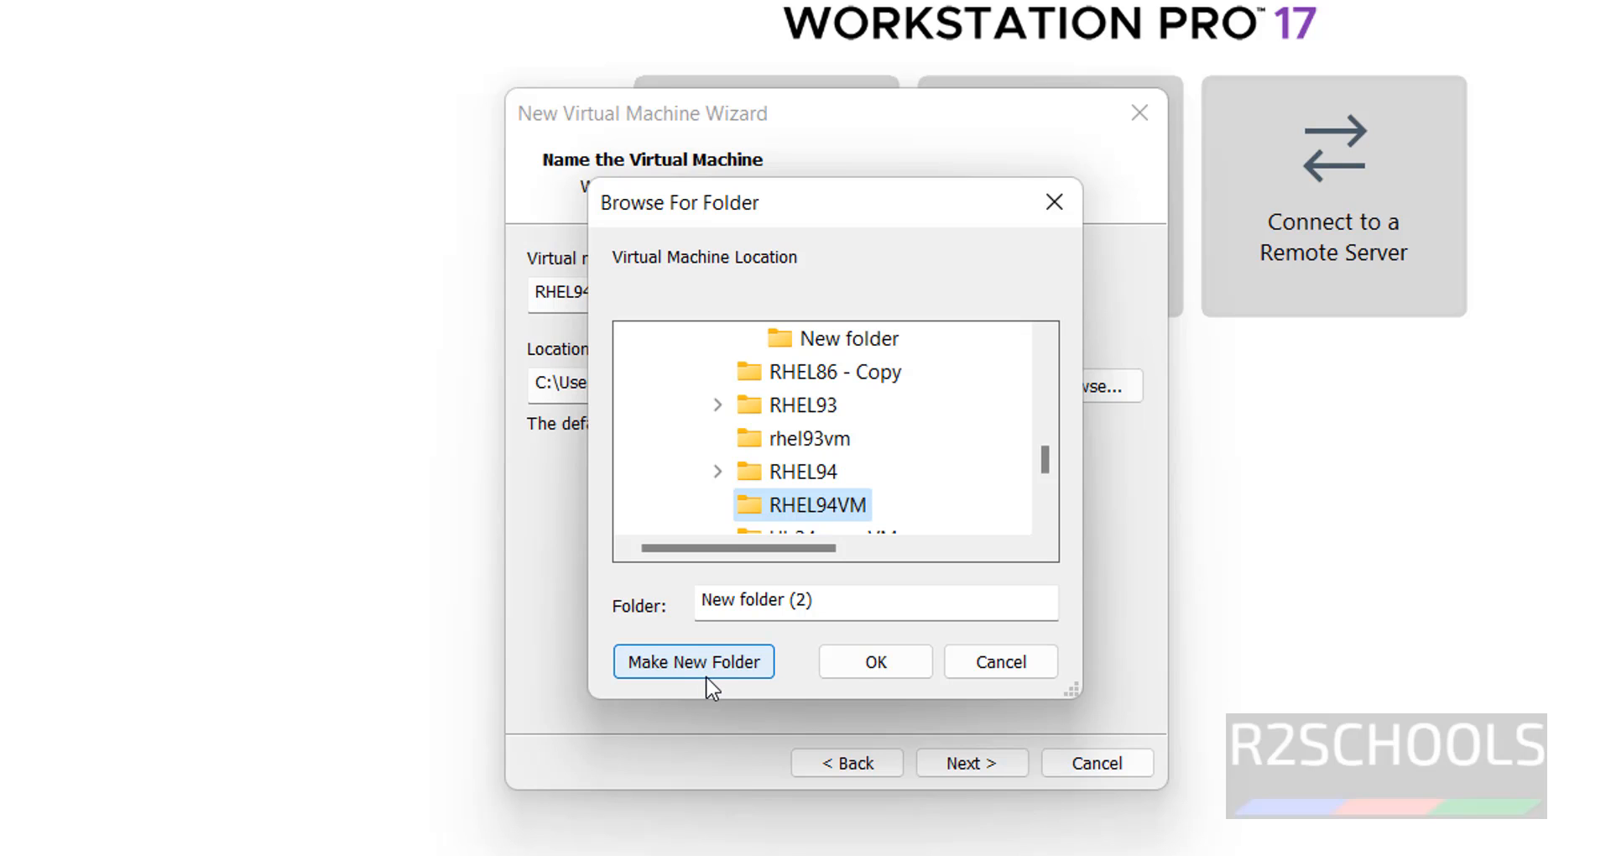
{"action": "left_click", "coordinate": [889, 666]}
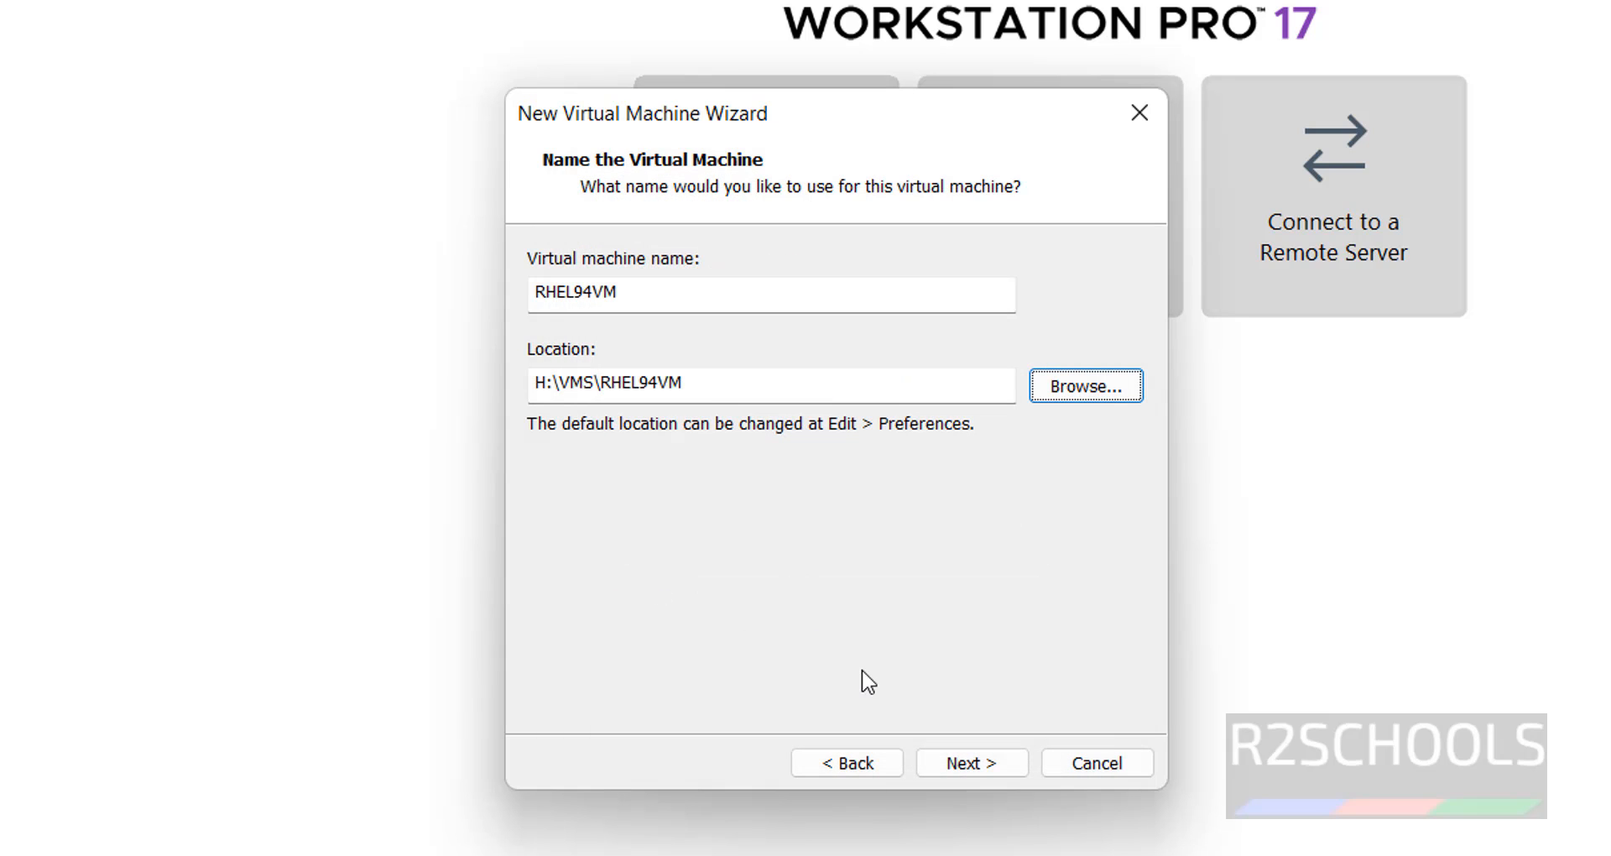
{"action": "left_click_drag", "start_coordinate": [716, 385], "coordinate": [489, 384]}
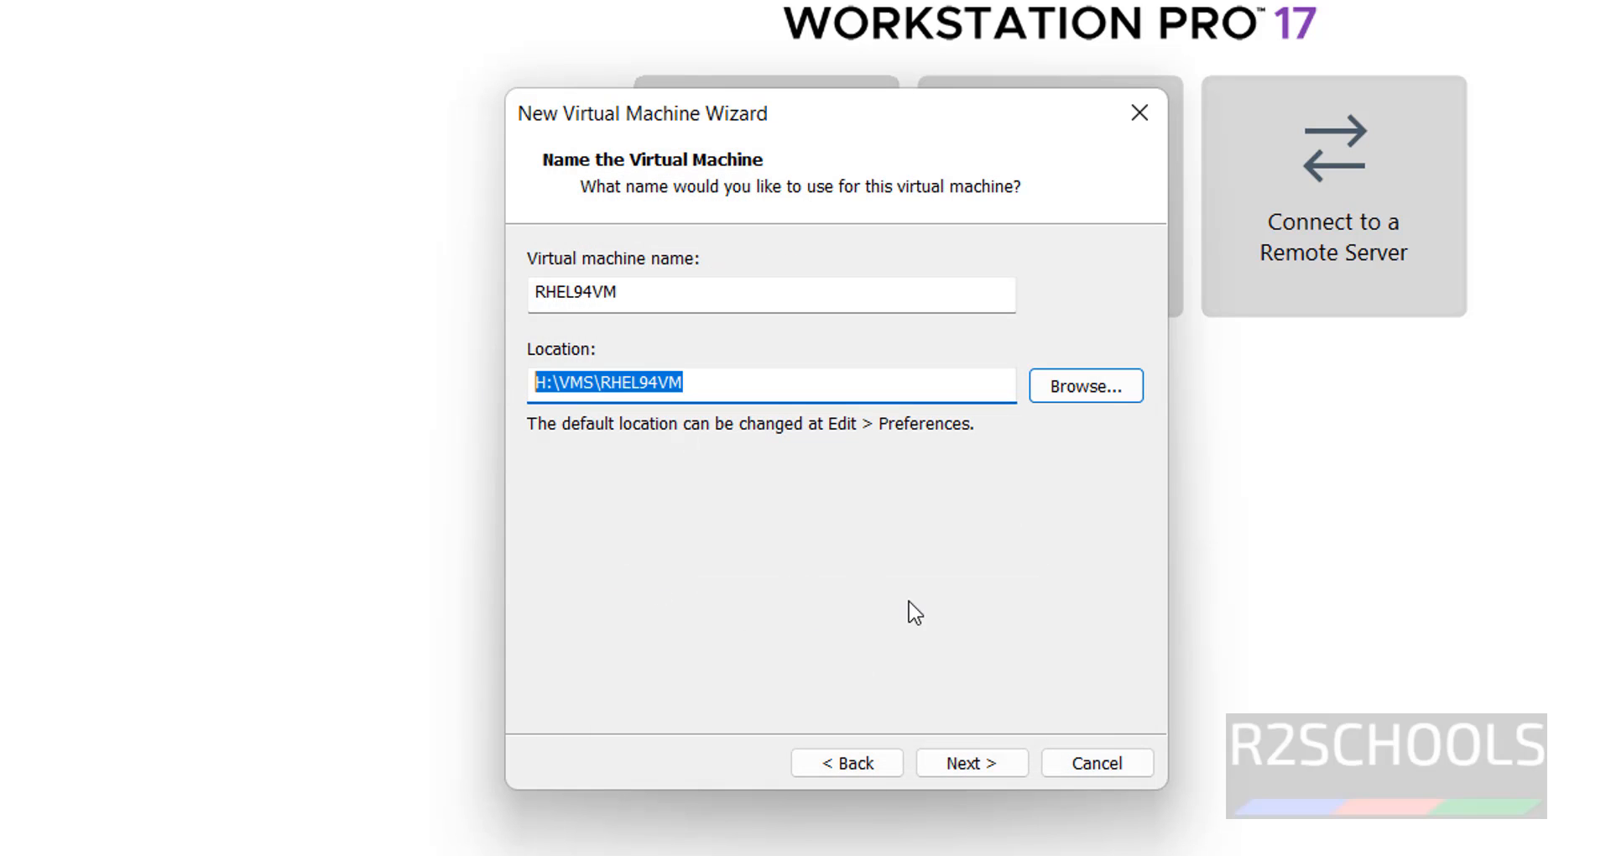
Set a 100 GB virtual disk stored as a single file and reach the Ready to Create summary.
{"action": "left_click", "coordinate": [973, 762]}
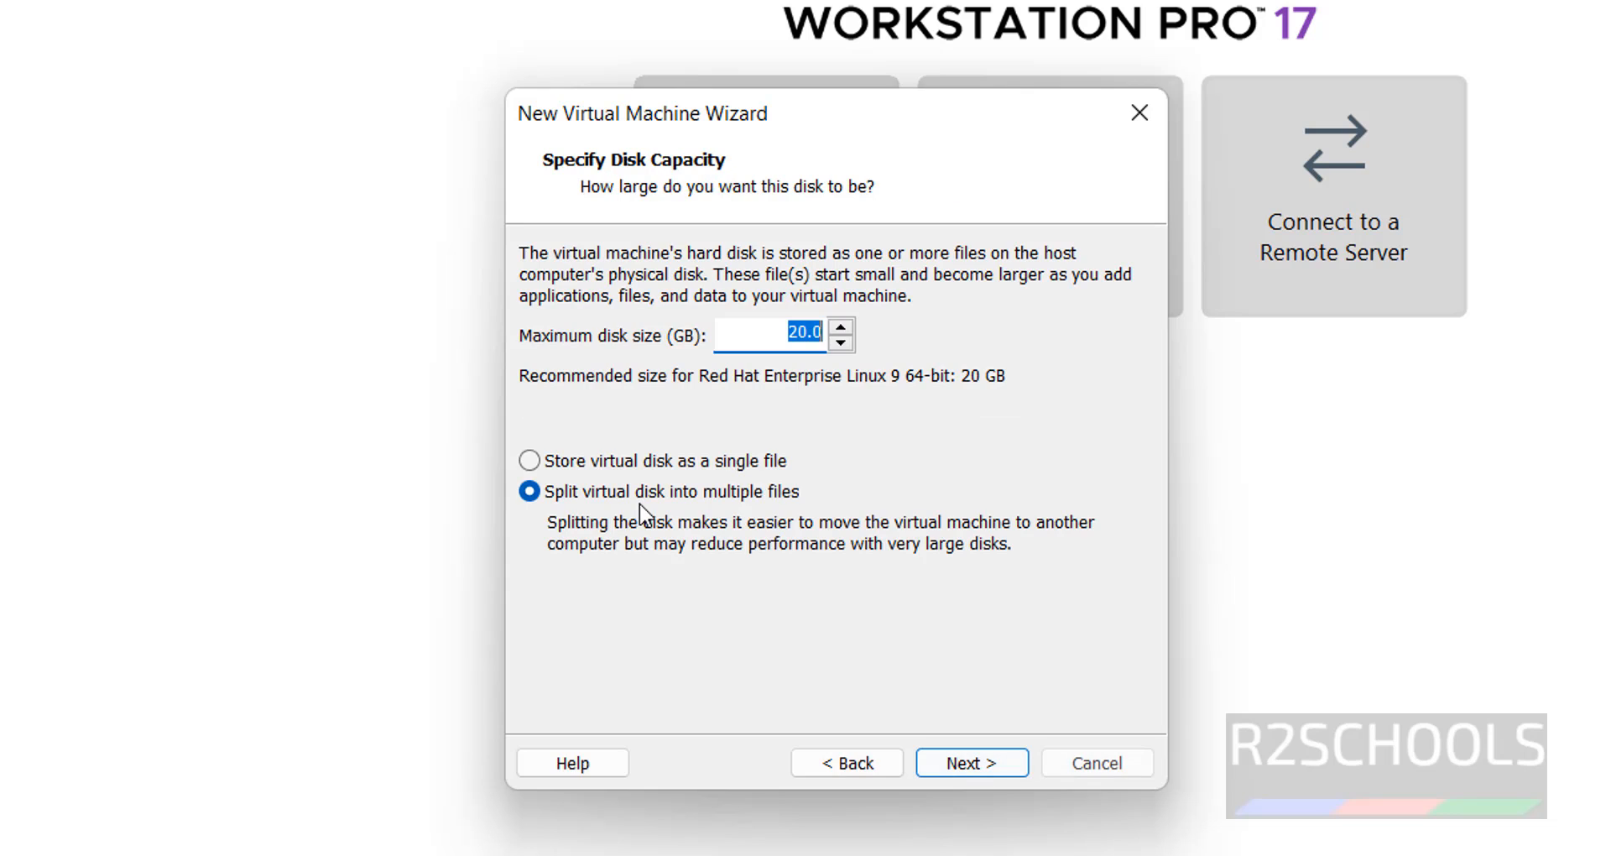
{"action": "left_click", "coordinate": [640, 461]}
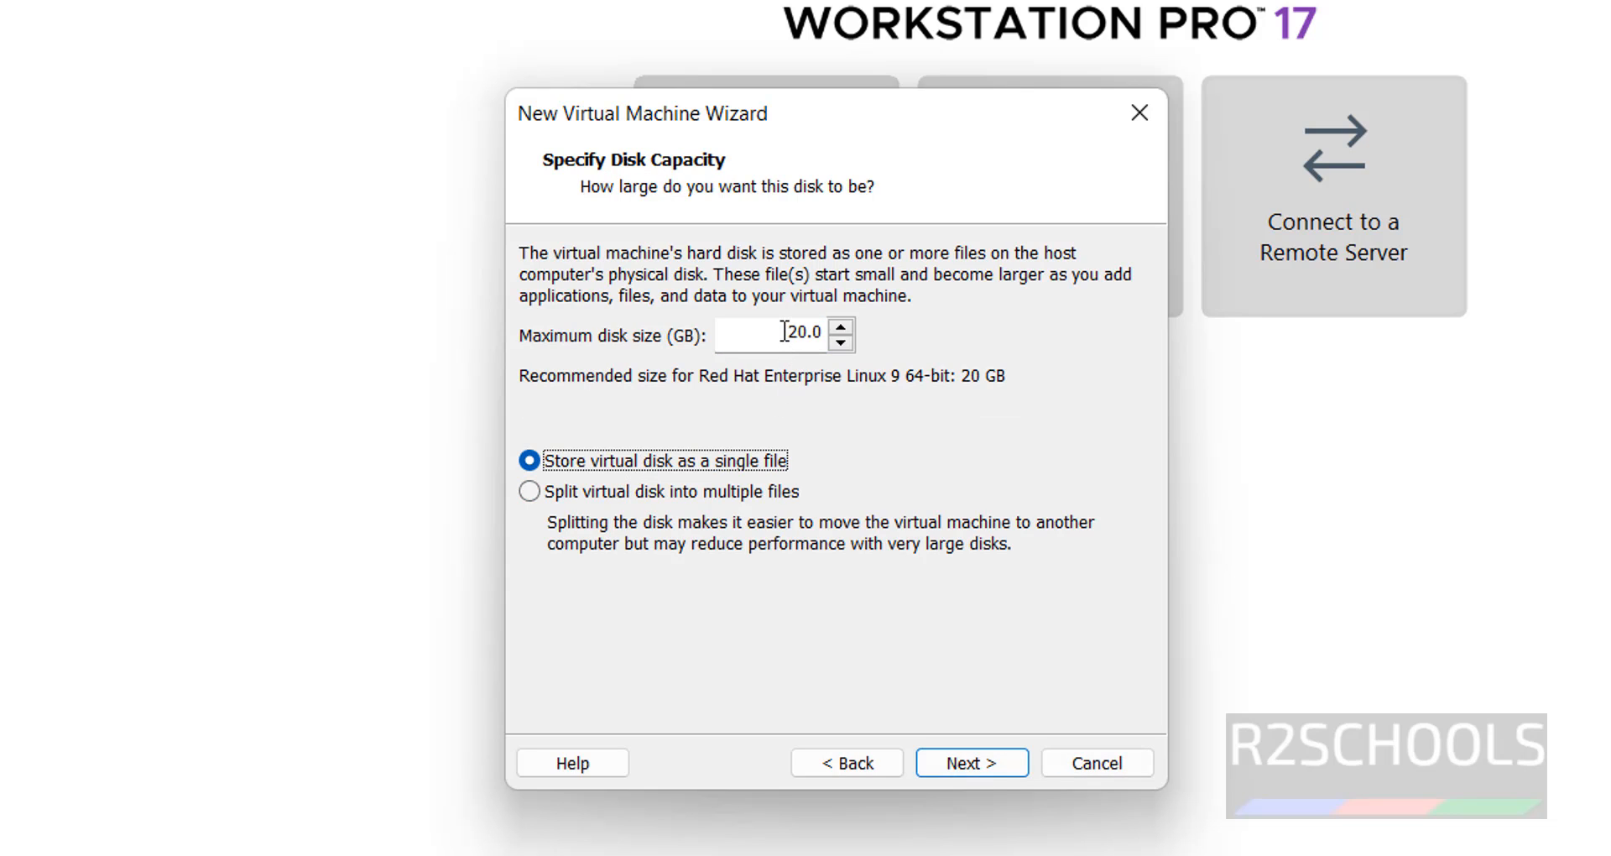
{"action": "left_click_drag", "start_coordinate": [784, 331], "coordinate": [799, 333]}
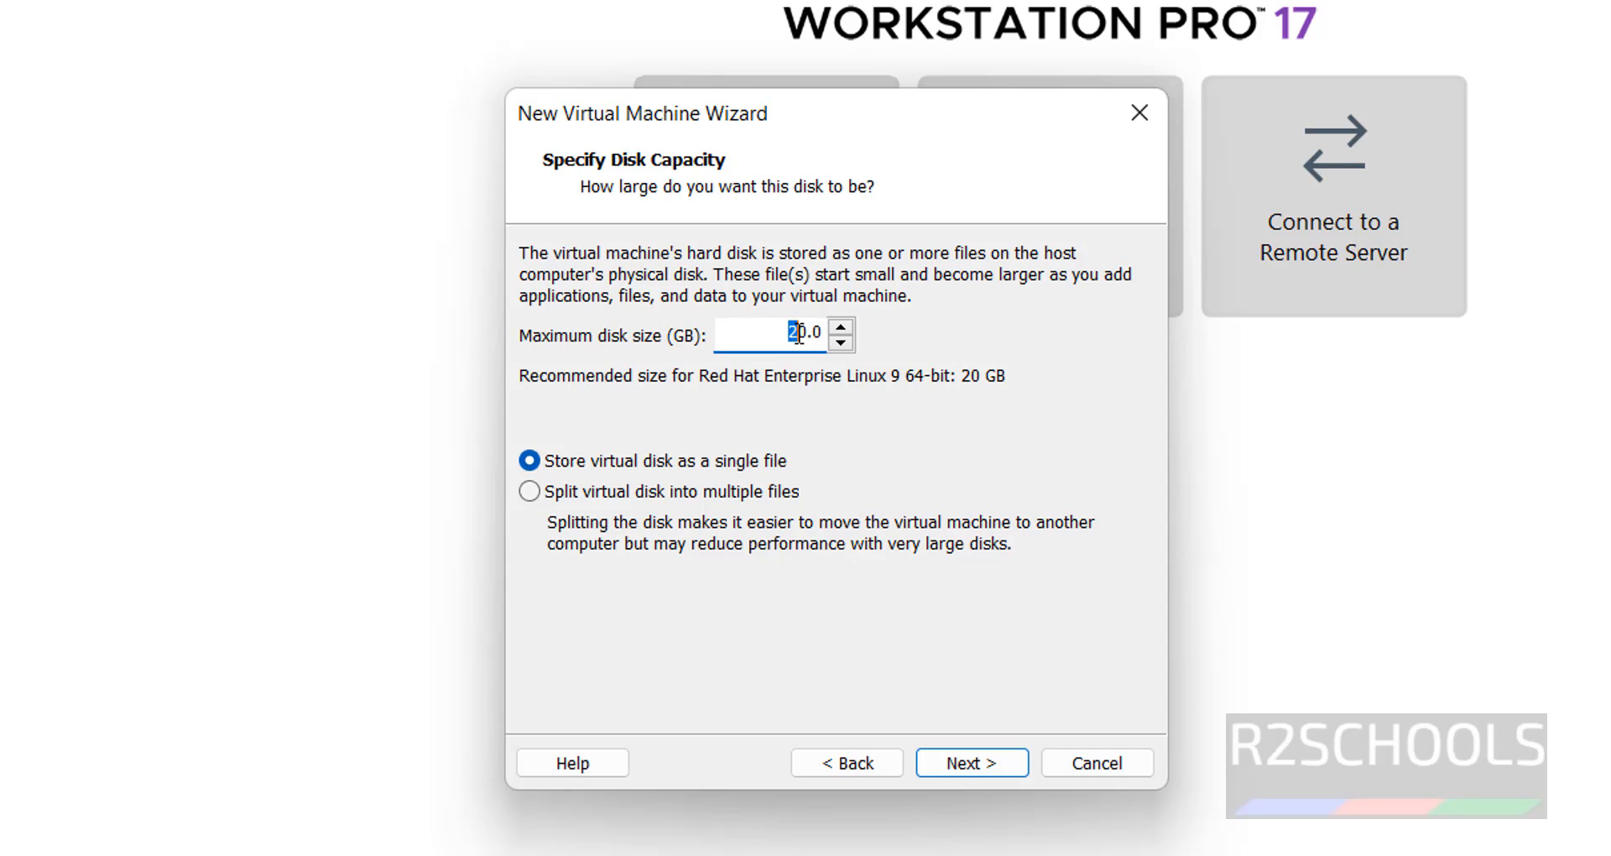
{"action": "key", "text": "BackSpace"}
{"action": "type", "text": "10"}
{"action": "left_click", "coordinate": [980, 762]}
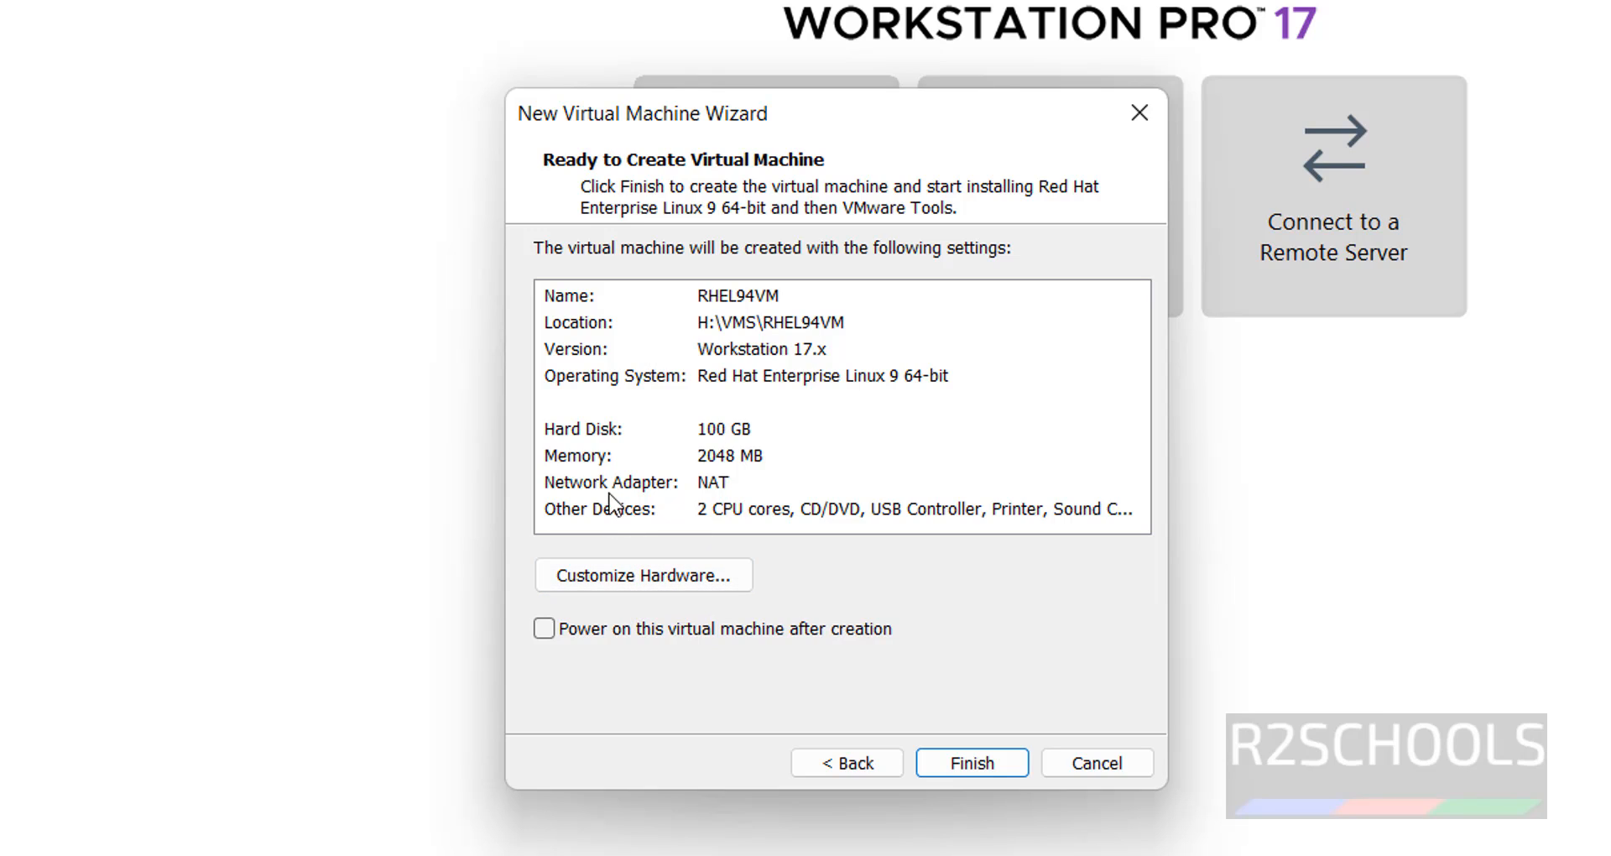
Change the new machine's memory from 2048 MB to 4096 MB in the hardware settings.
{"action": "left_click", "coordinate": [556, 460]}
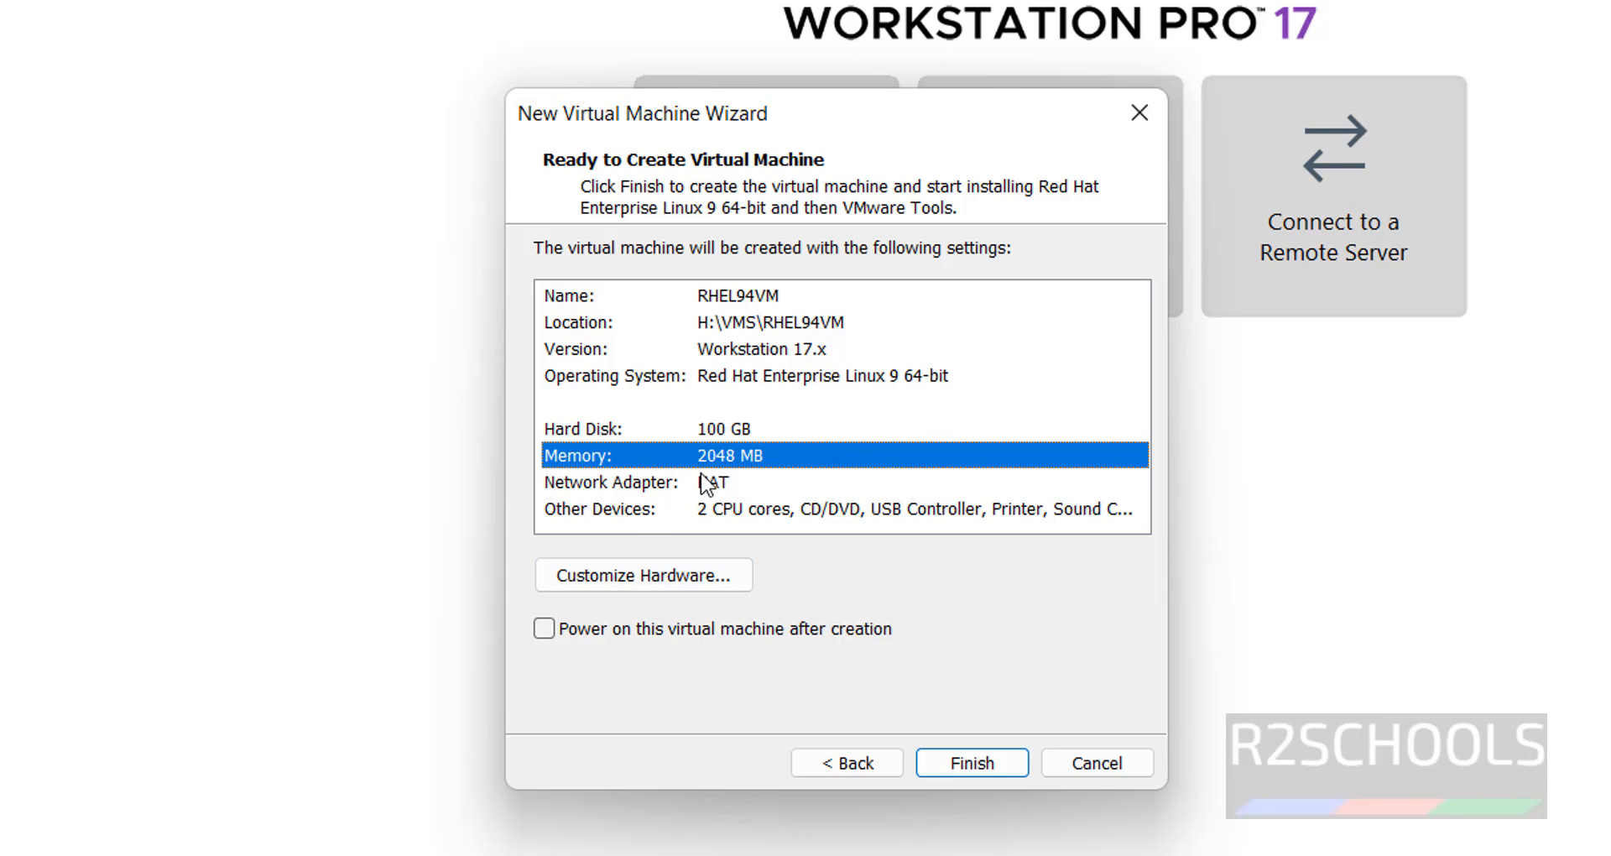
{"action": "left_click", "coordinate": [675, 588]}
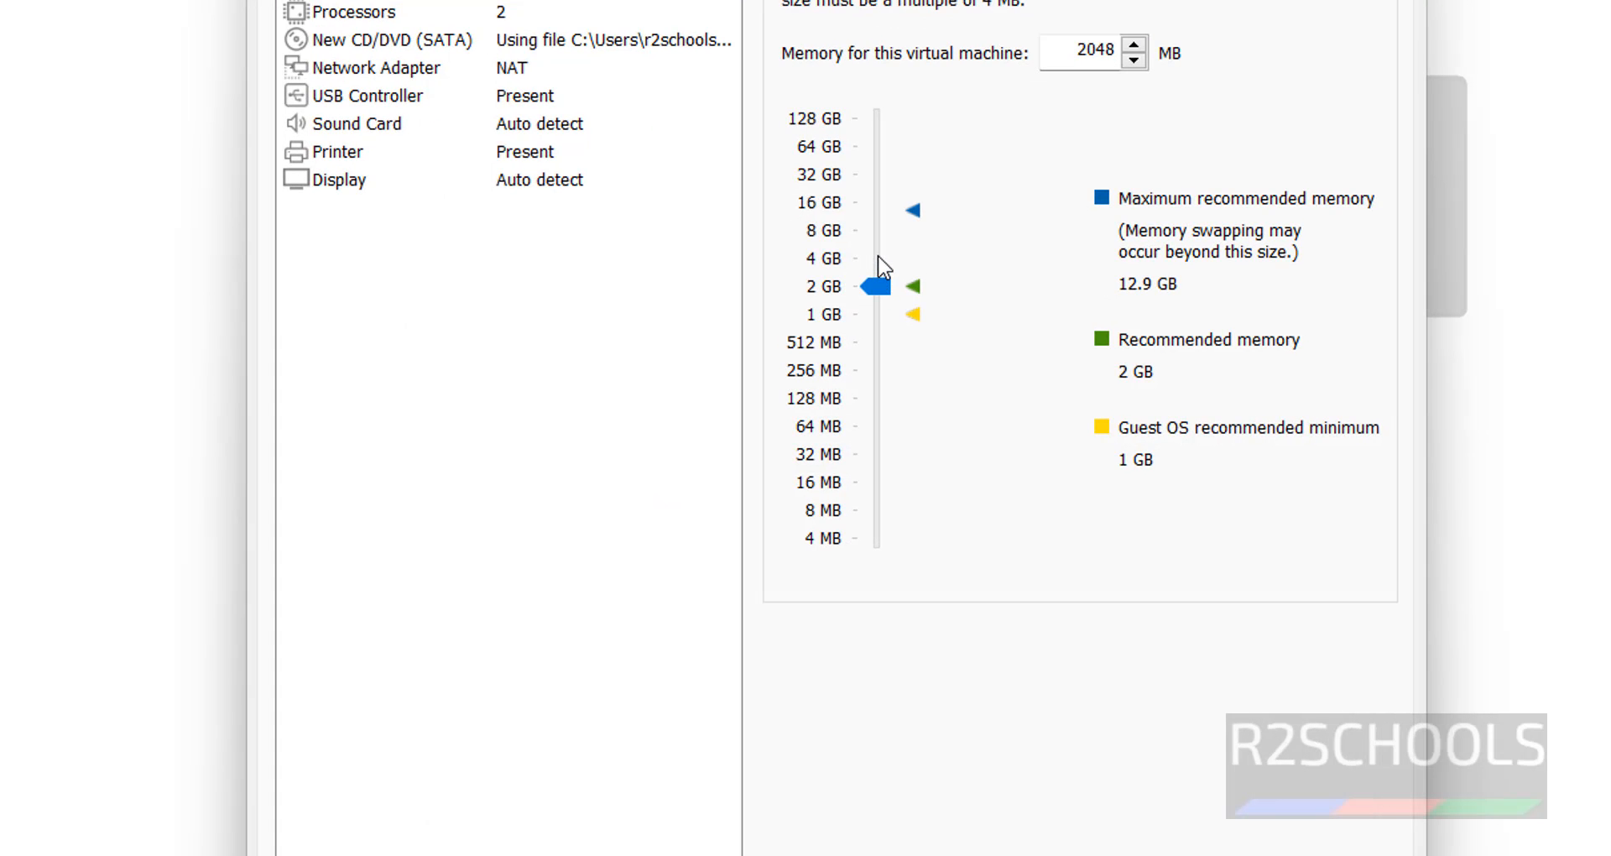
{"action": "left_click_drag", "start_coordinate": [1078, 50], "coordinate": [1124, 52]}
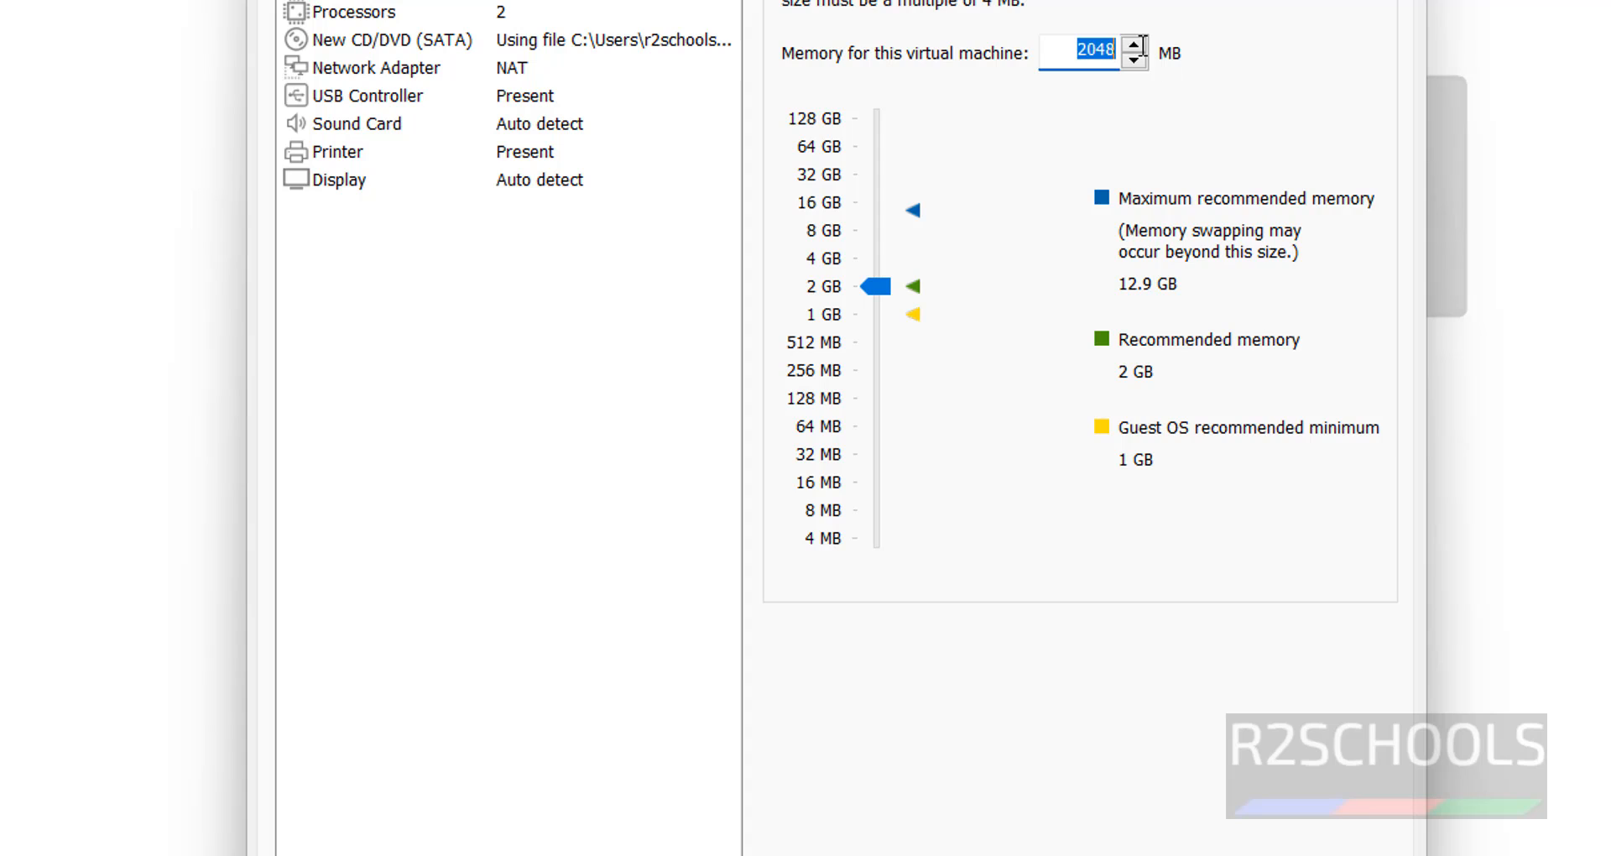
{"action": "type", "text": "4096"}
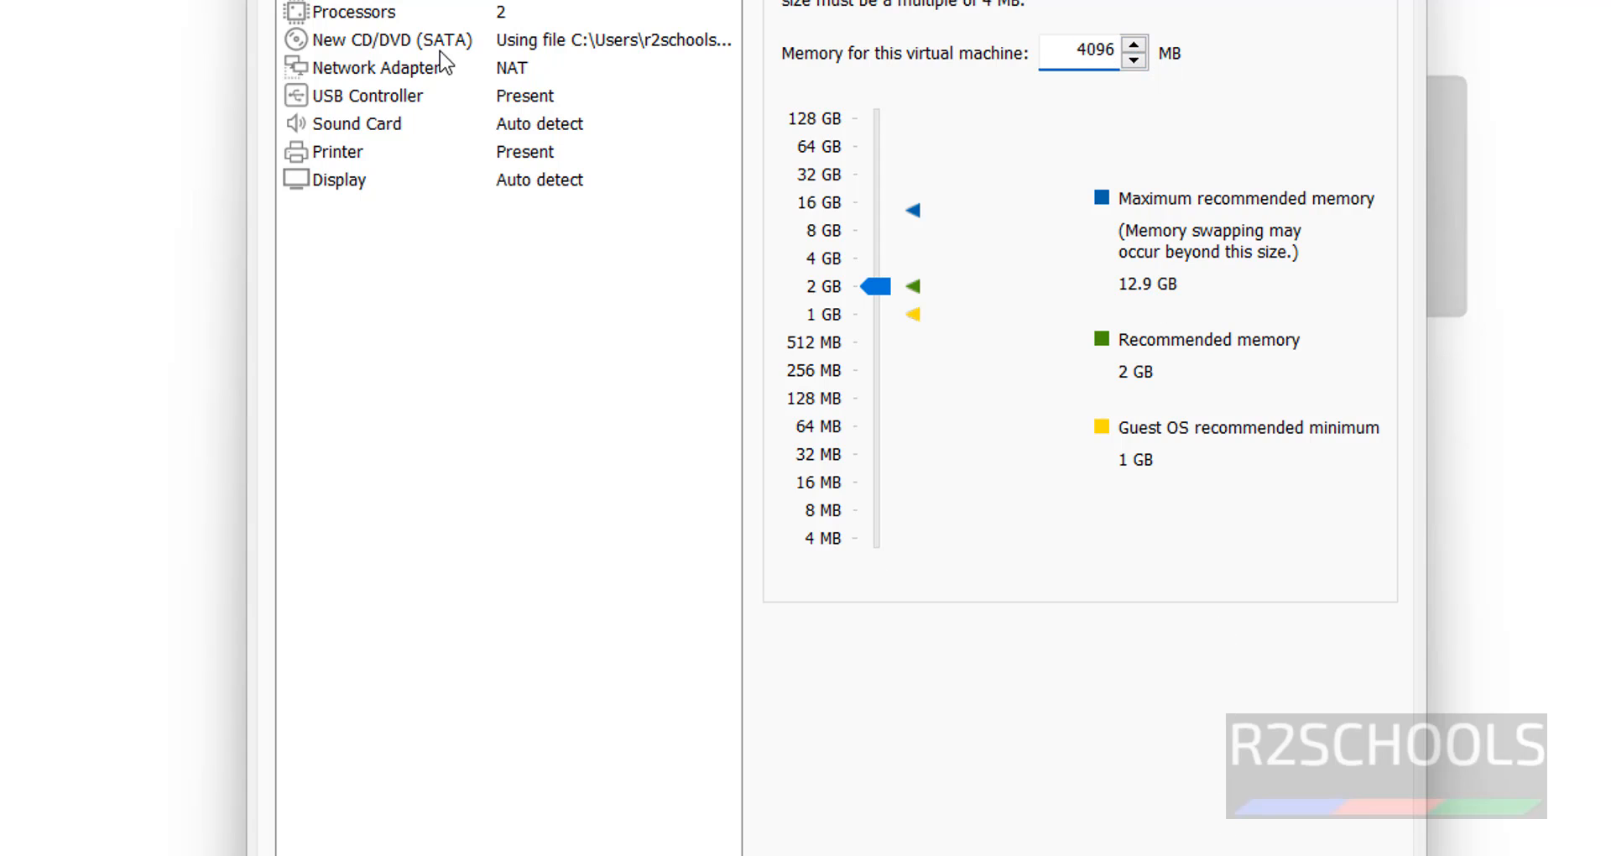
Review the processor, CD/DVD, USB and display settings, cancel adding hardware, and return to the summary.
{"action": "left_click", "coordinate": [436, 14]}
{"action": "left_click", "coordinate": [415, 43]}
{"action": "left_click", "coordinate": [380, 99]}
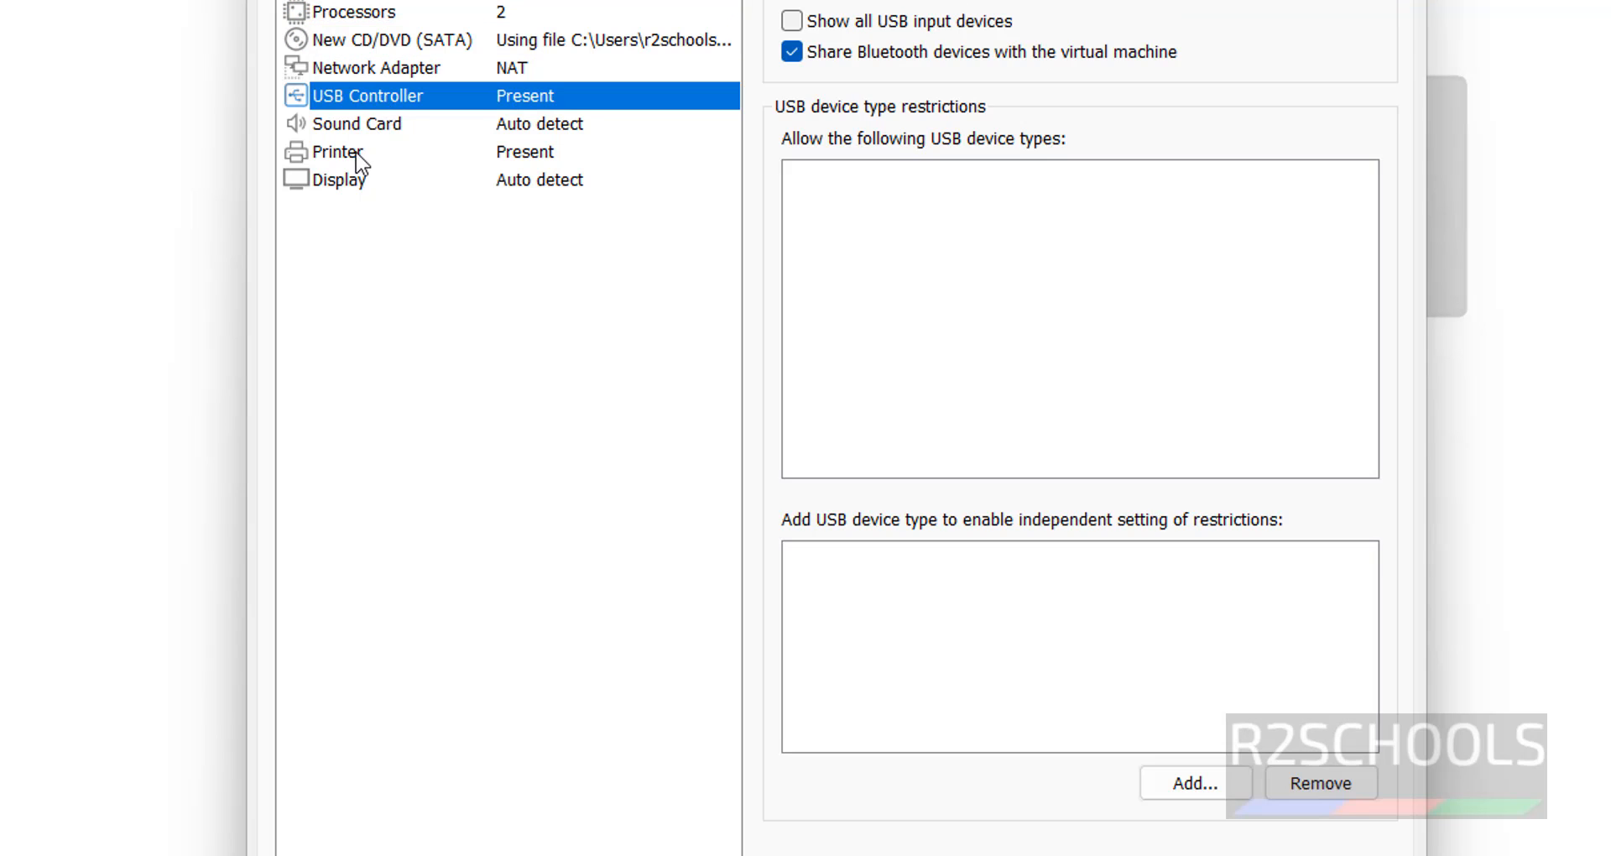
{"action": "left_click", "coordinate": [360, 177]}
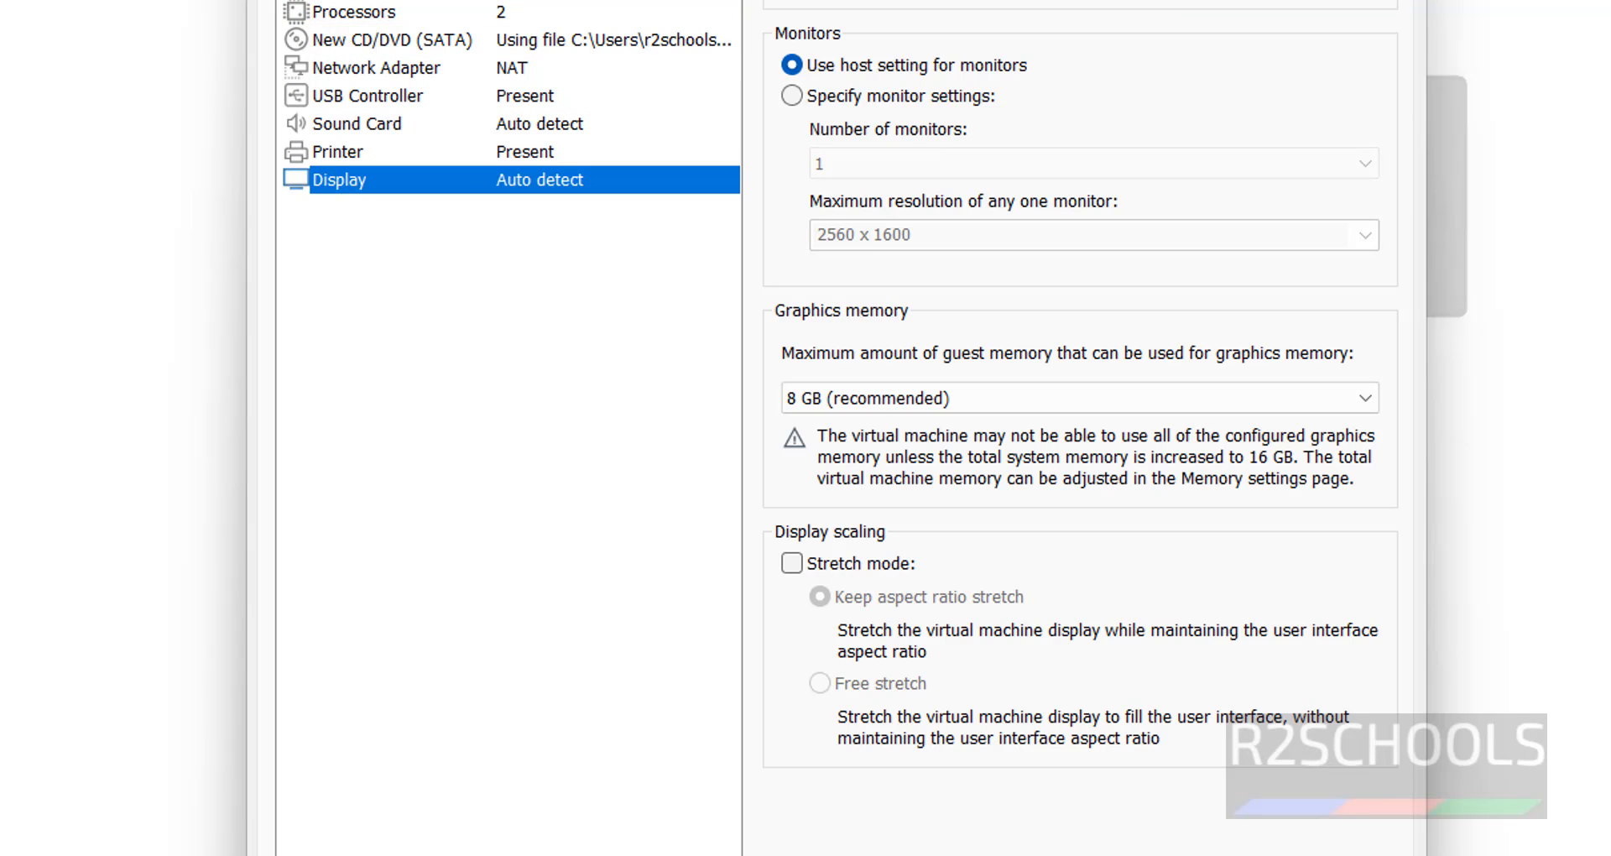
{"action": "left_click", "coordinate": [449, 855]}
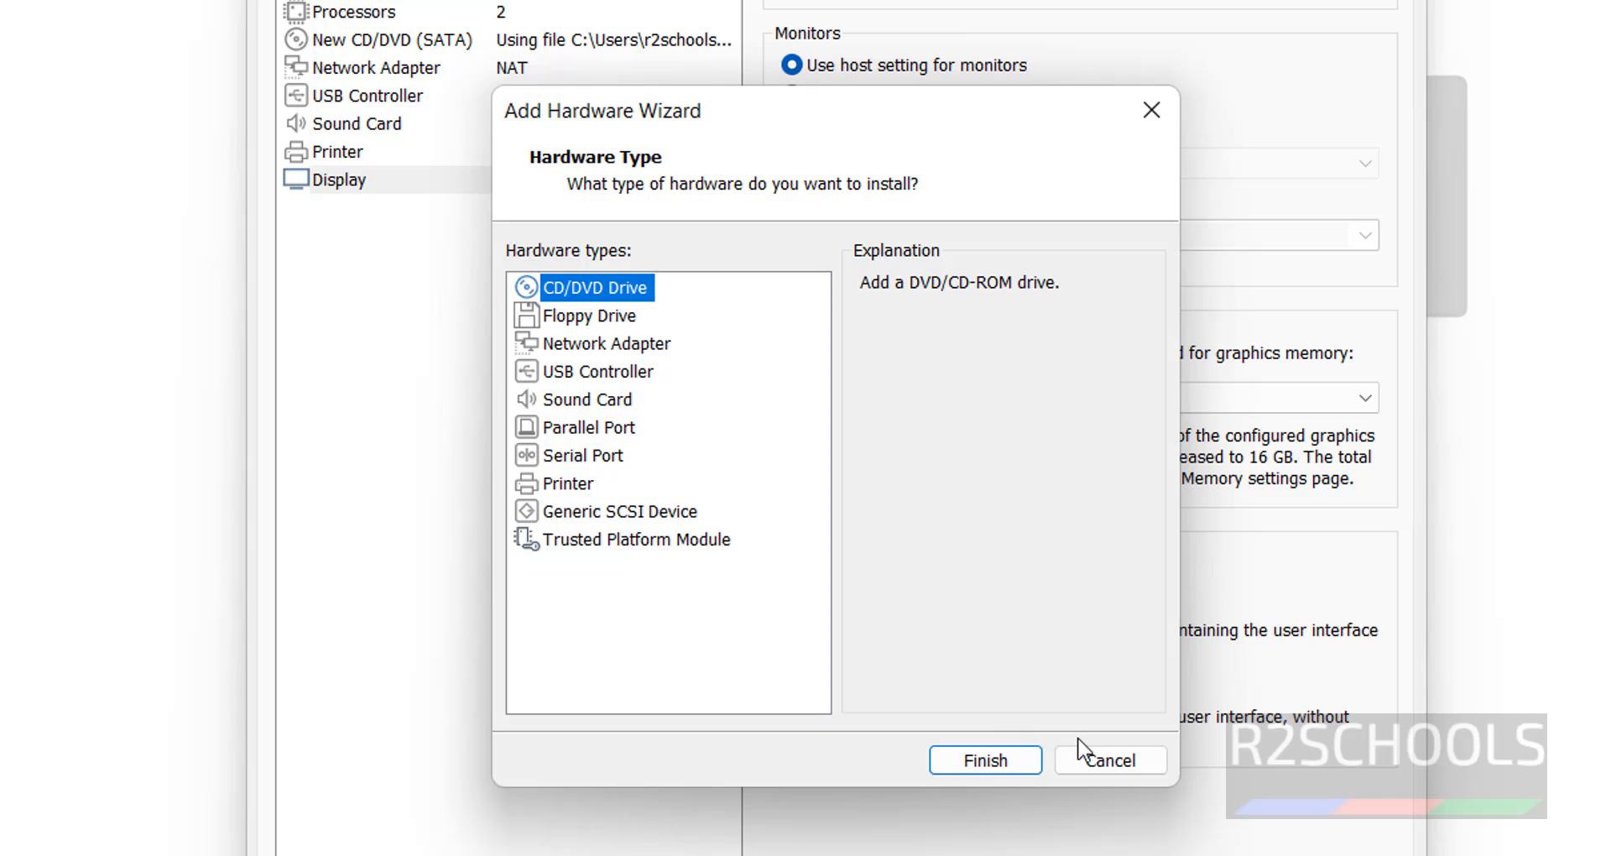
{"action": "left_click", "coordinate": [1150, 764]}
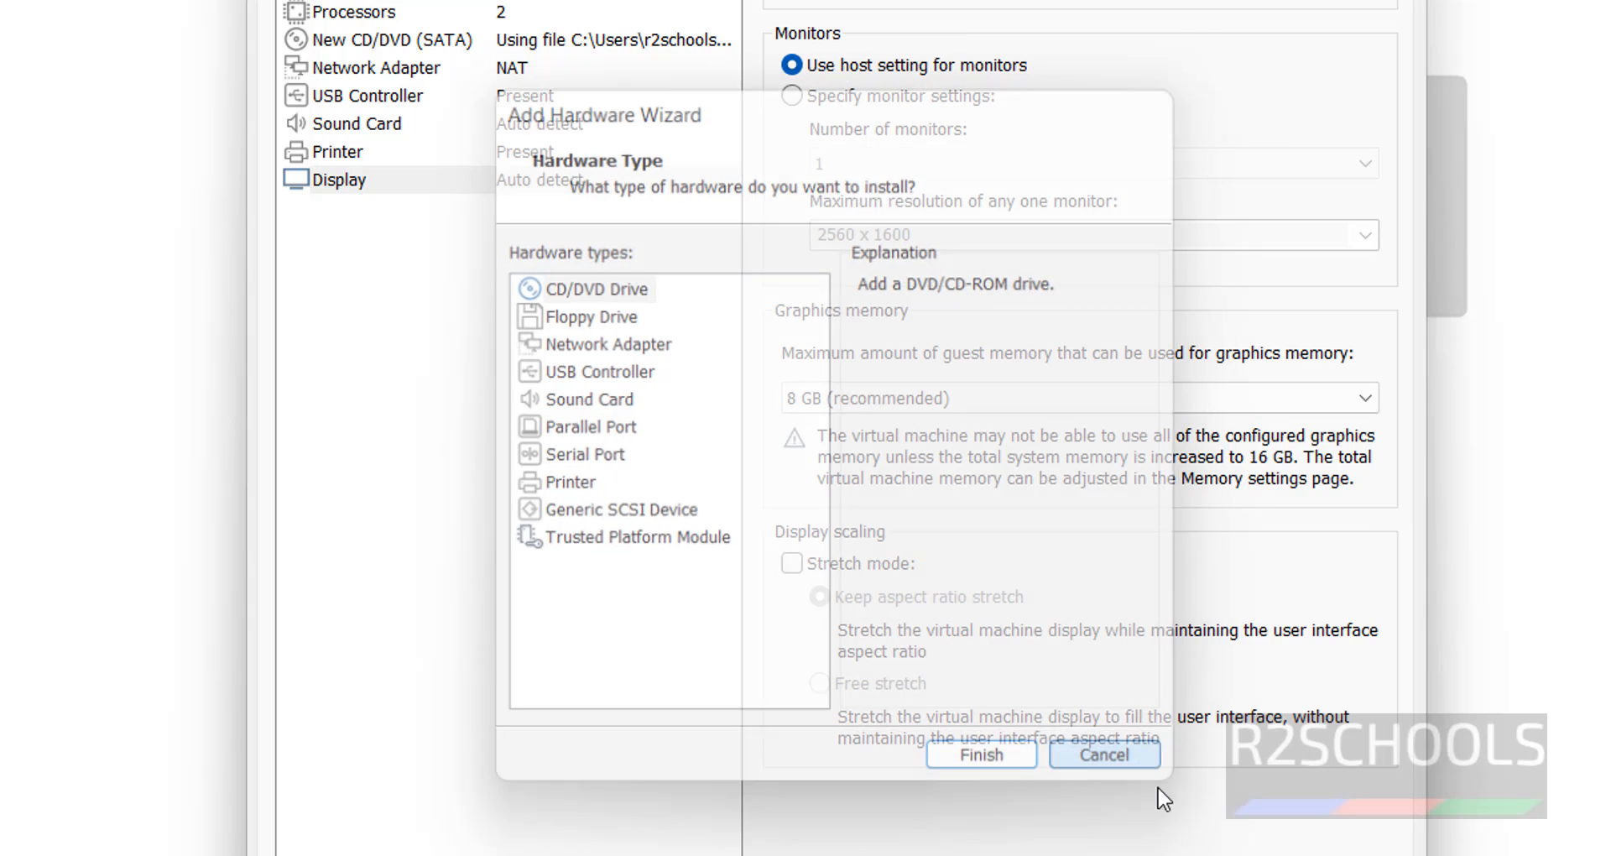
{"action": "left_click", "coordinate": [537, 0]}
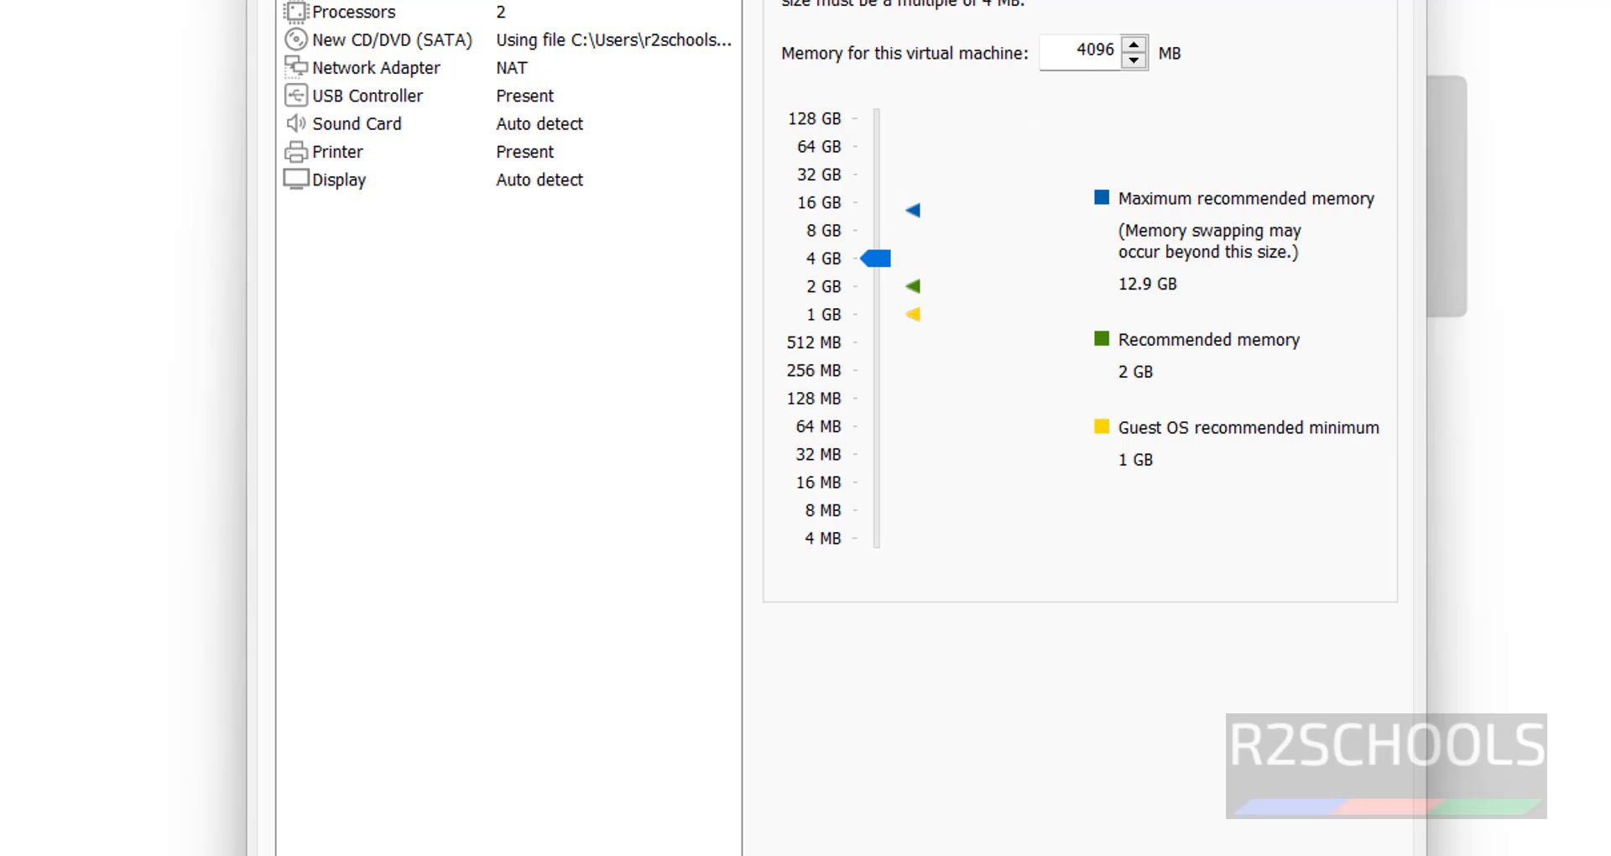
{"action": "left_click", "coordinate": [1217, 855]}
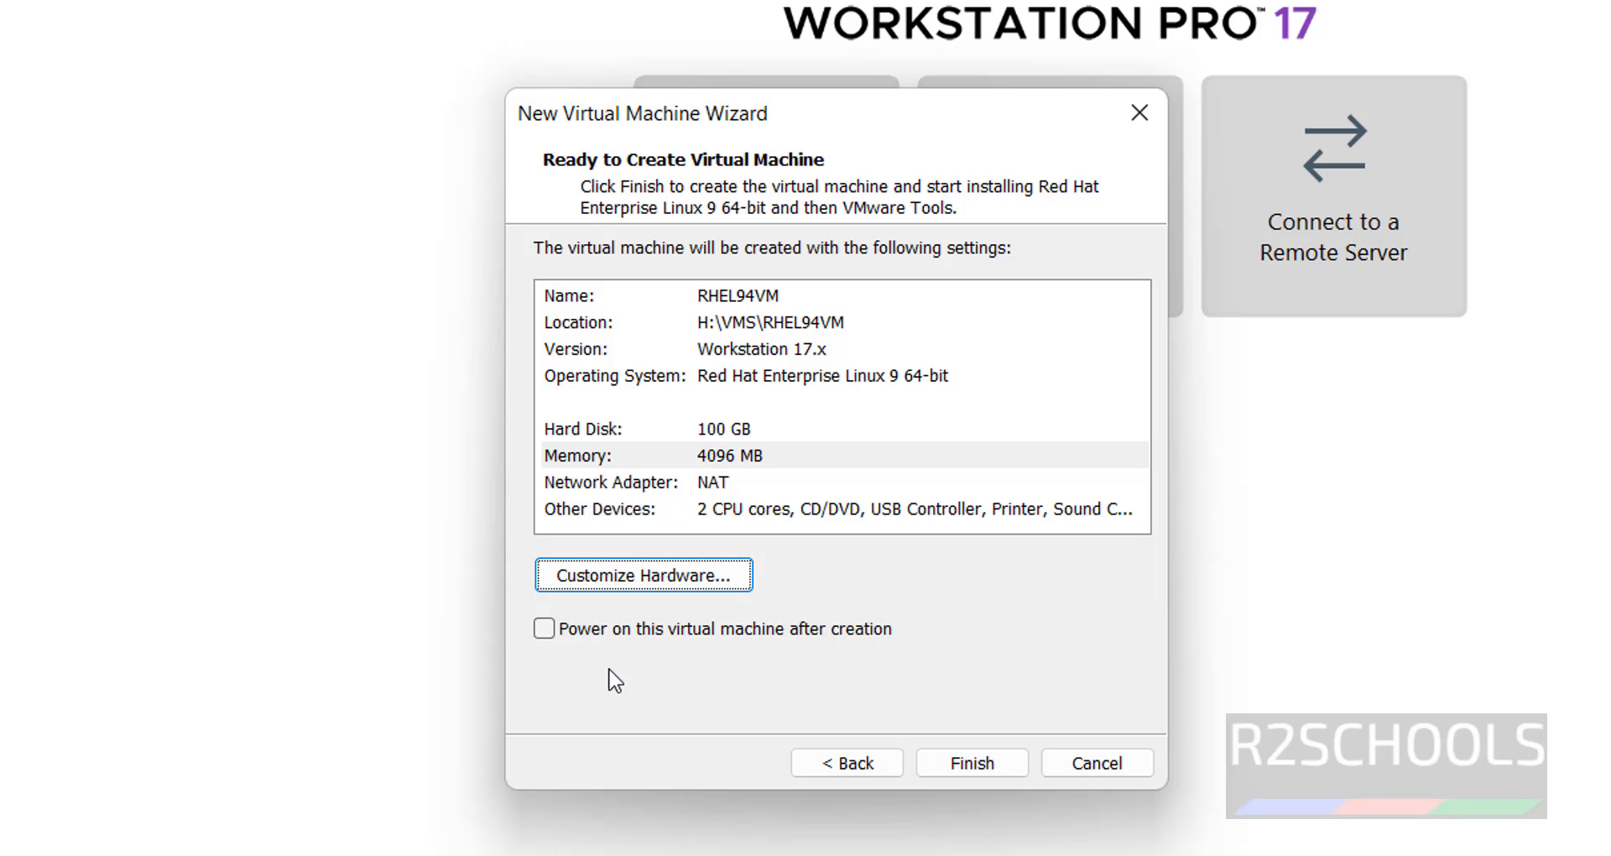
Finish creating RHEL94VM, then select it in the library and look over its context and VM menus.
{"action": "left_click", "coordinate": [972, 763]}
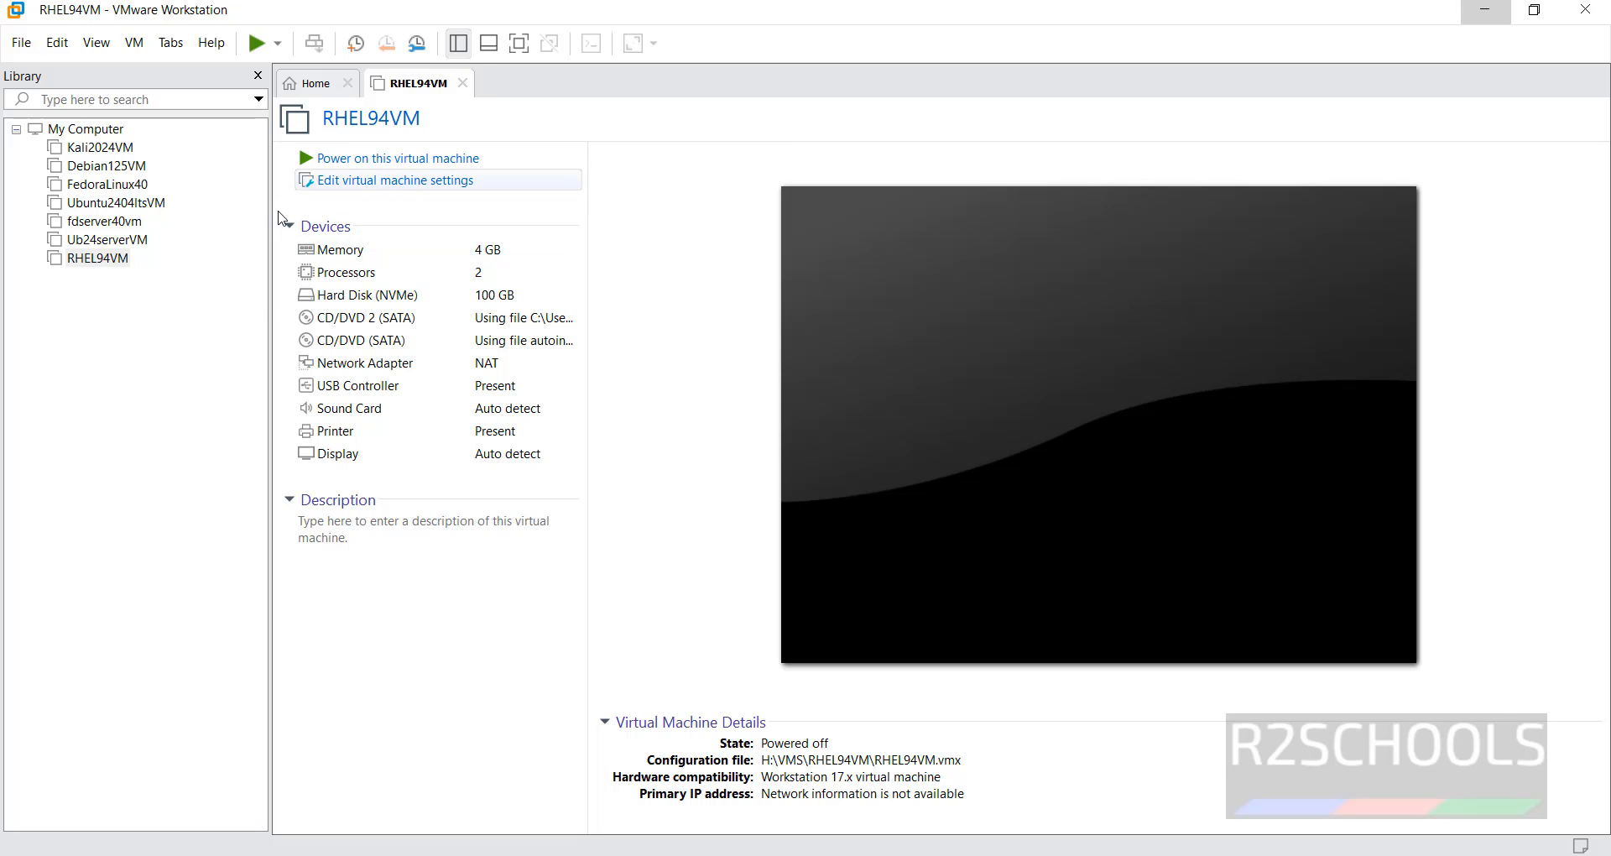
{"action": "left_click", "coordinate": [94, 260]}
{"action": "right_click", "coordinate": [94, 262]}
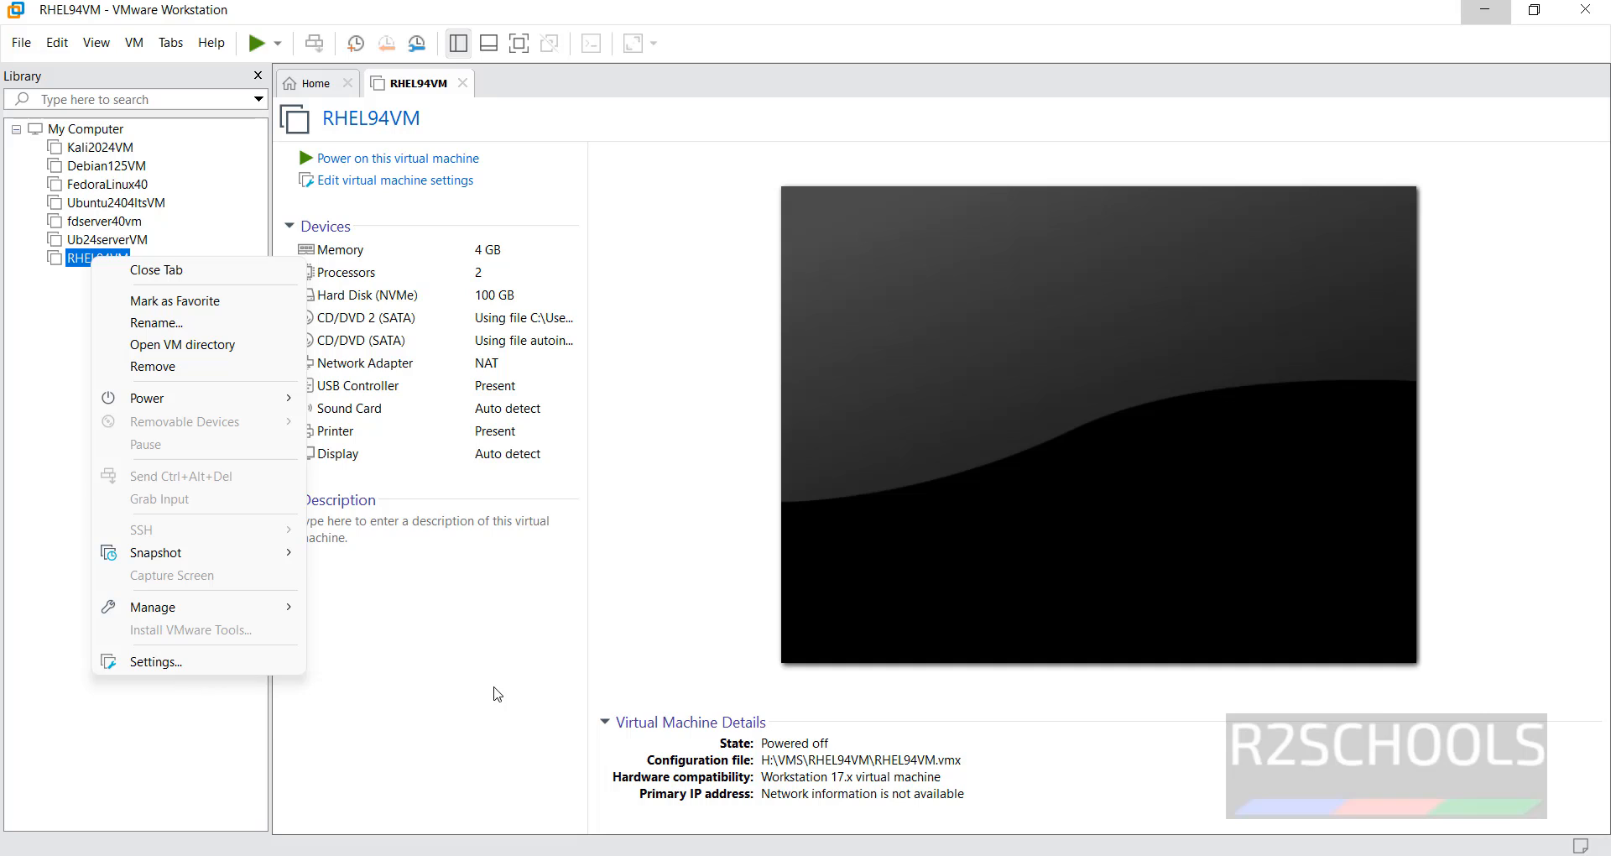
{"action": "left_click", "coordinate": [132, 44]}
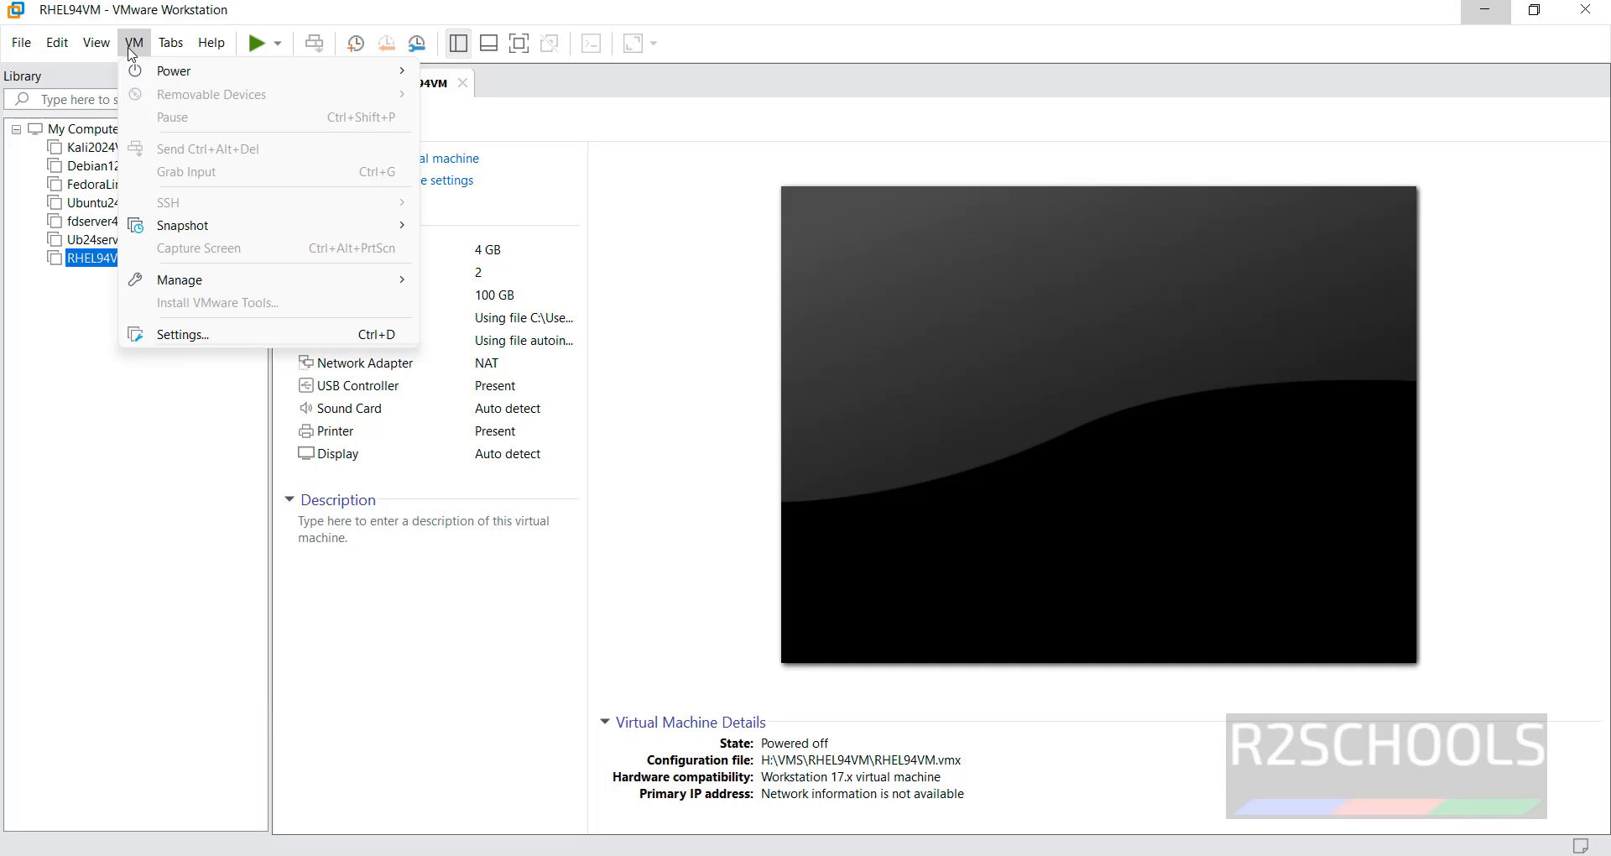
{"action": "left_click", "coordinate": [427, 709]}
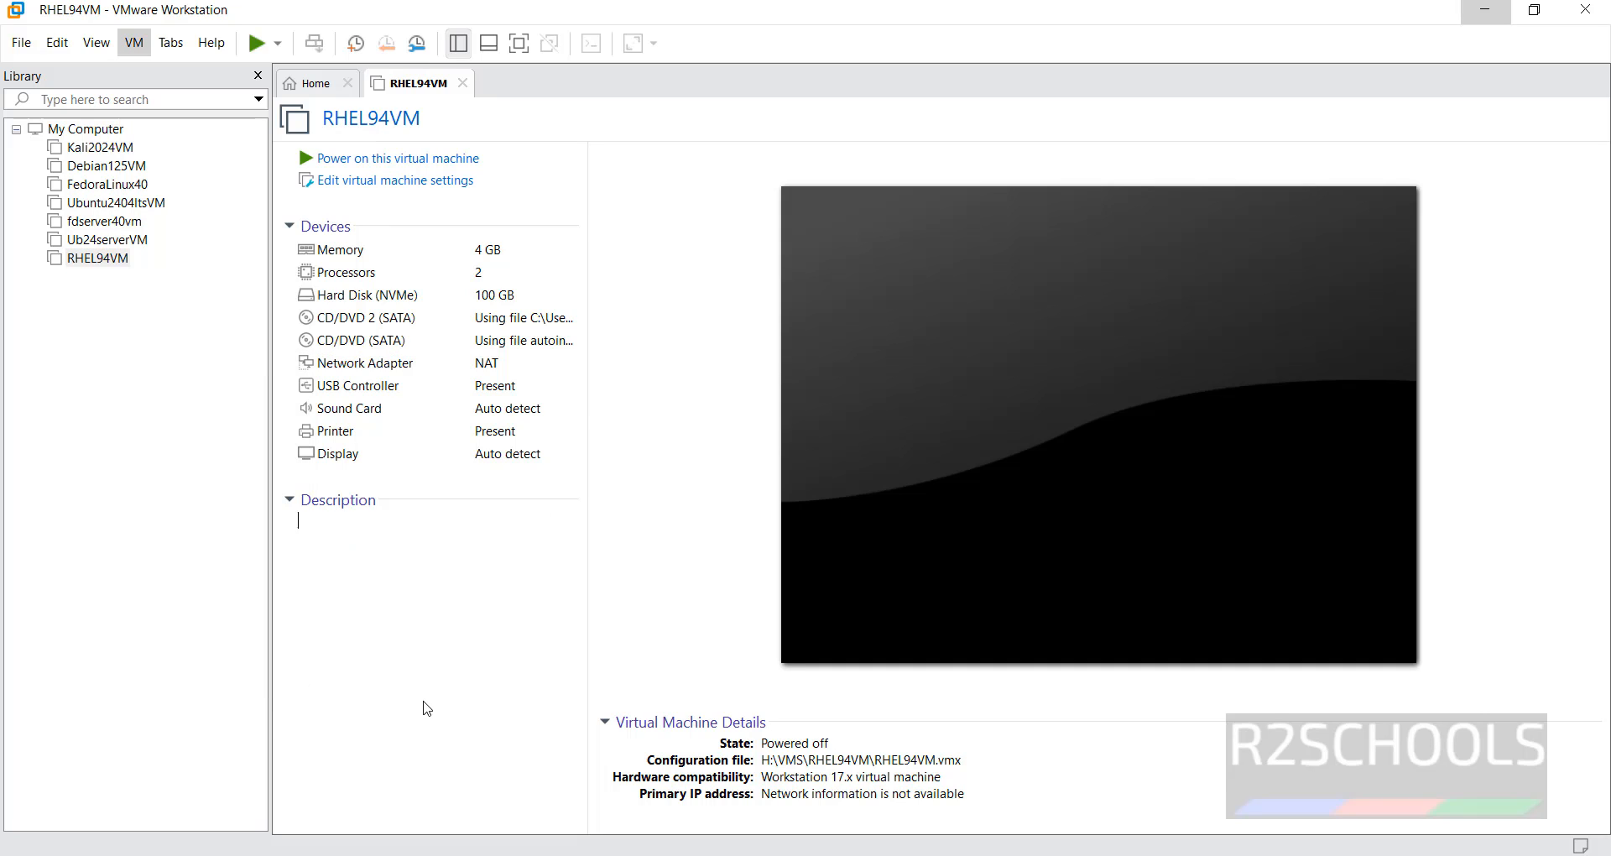
Power on RHEL94VM and pick English as the installation language.
{"action": "left_click", "coordinate": [421, 168]}
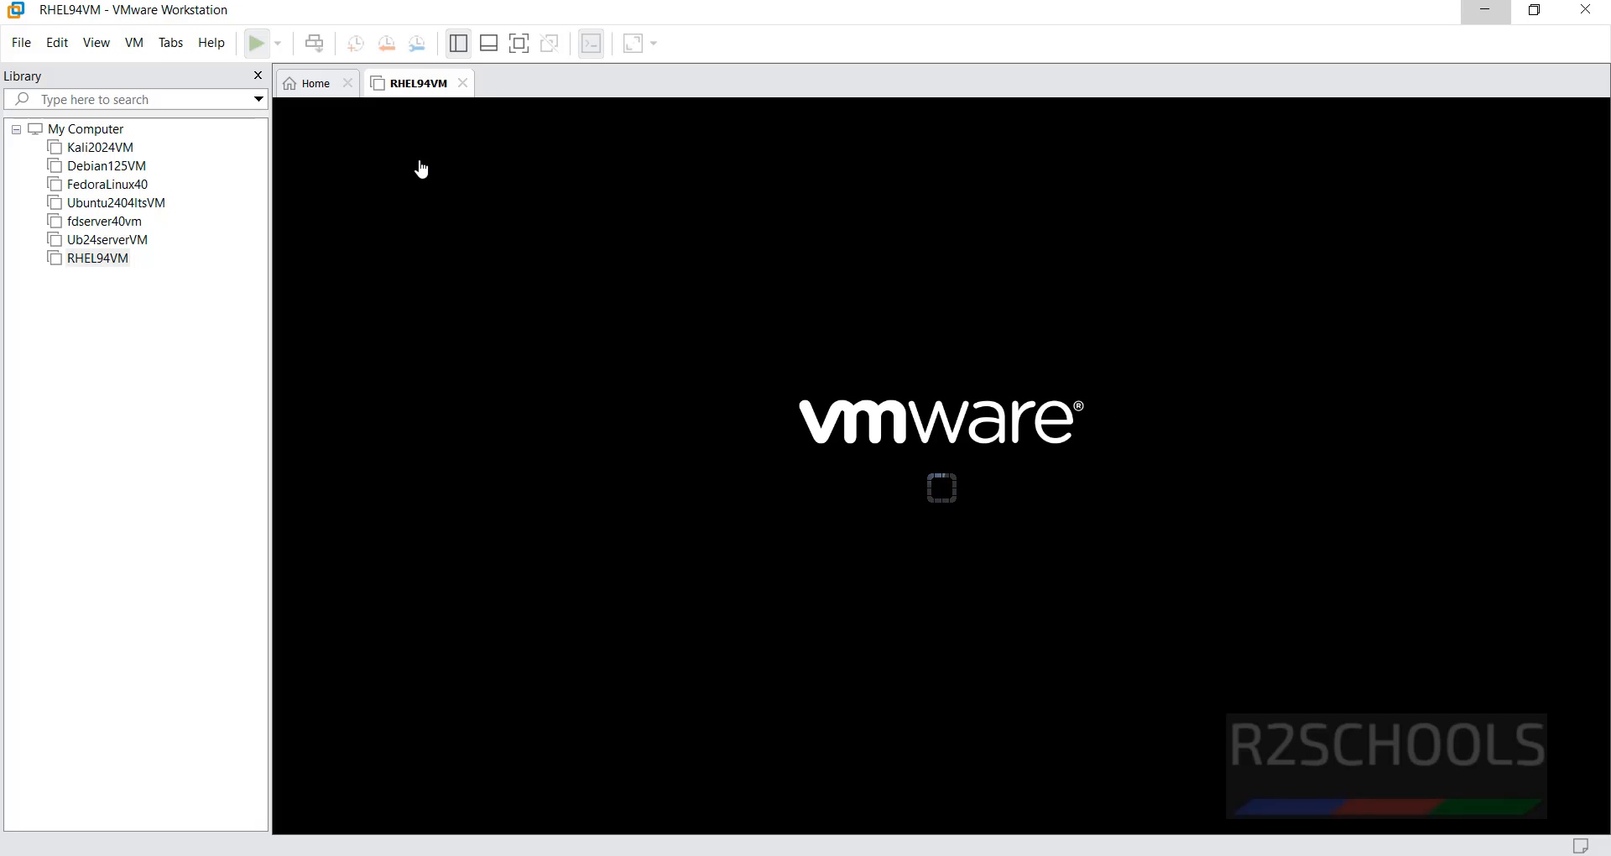
{"action": "left_click", "coordinate": [421, 166]}
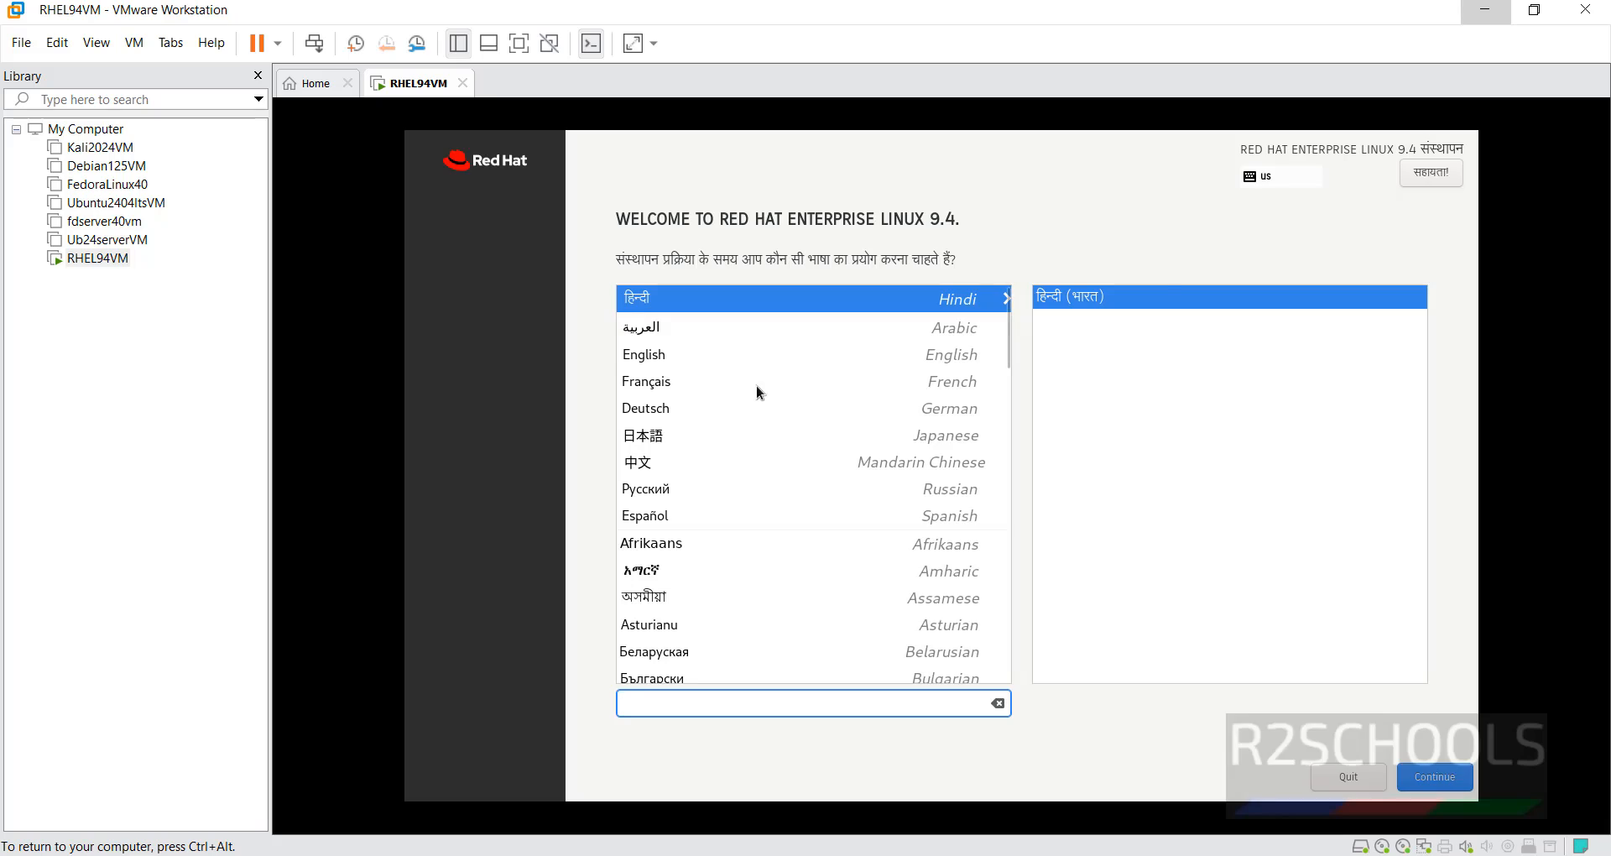
{"action": "left_click", "coordinate": [755, 354]}
{"action": "left_click", "coordinate": [1433, 778]}
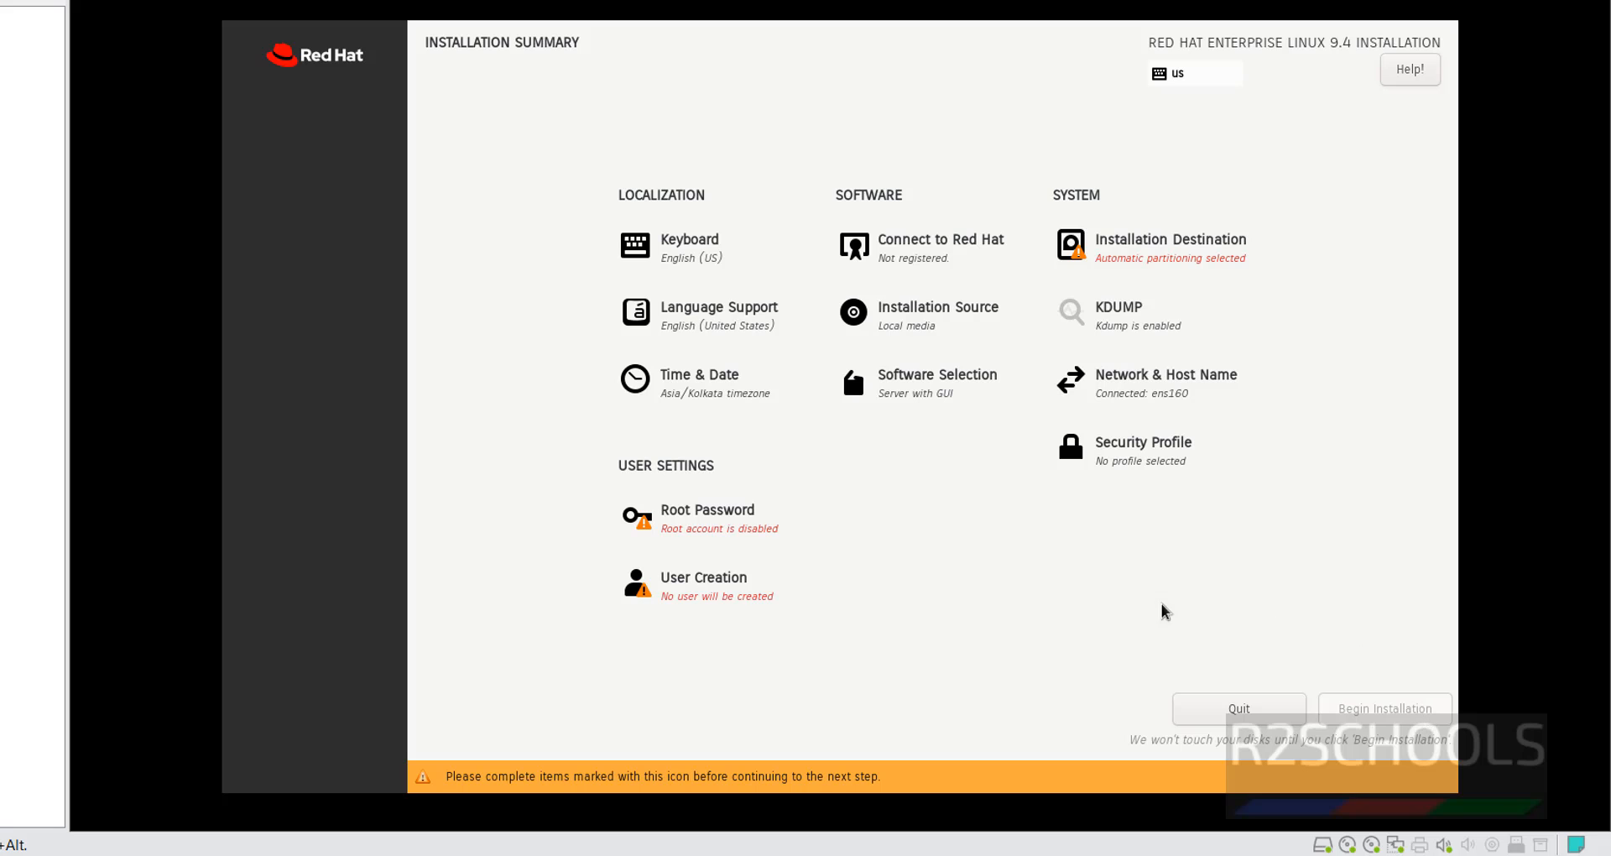
Preview other environments, keep Server with GUI, and accept automatic partitioning on the 100 GiB disk.
{"action": "left_click", "coordinate": [939, 386]}
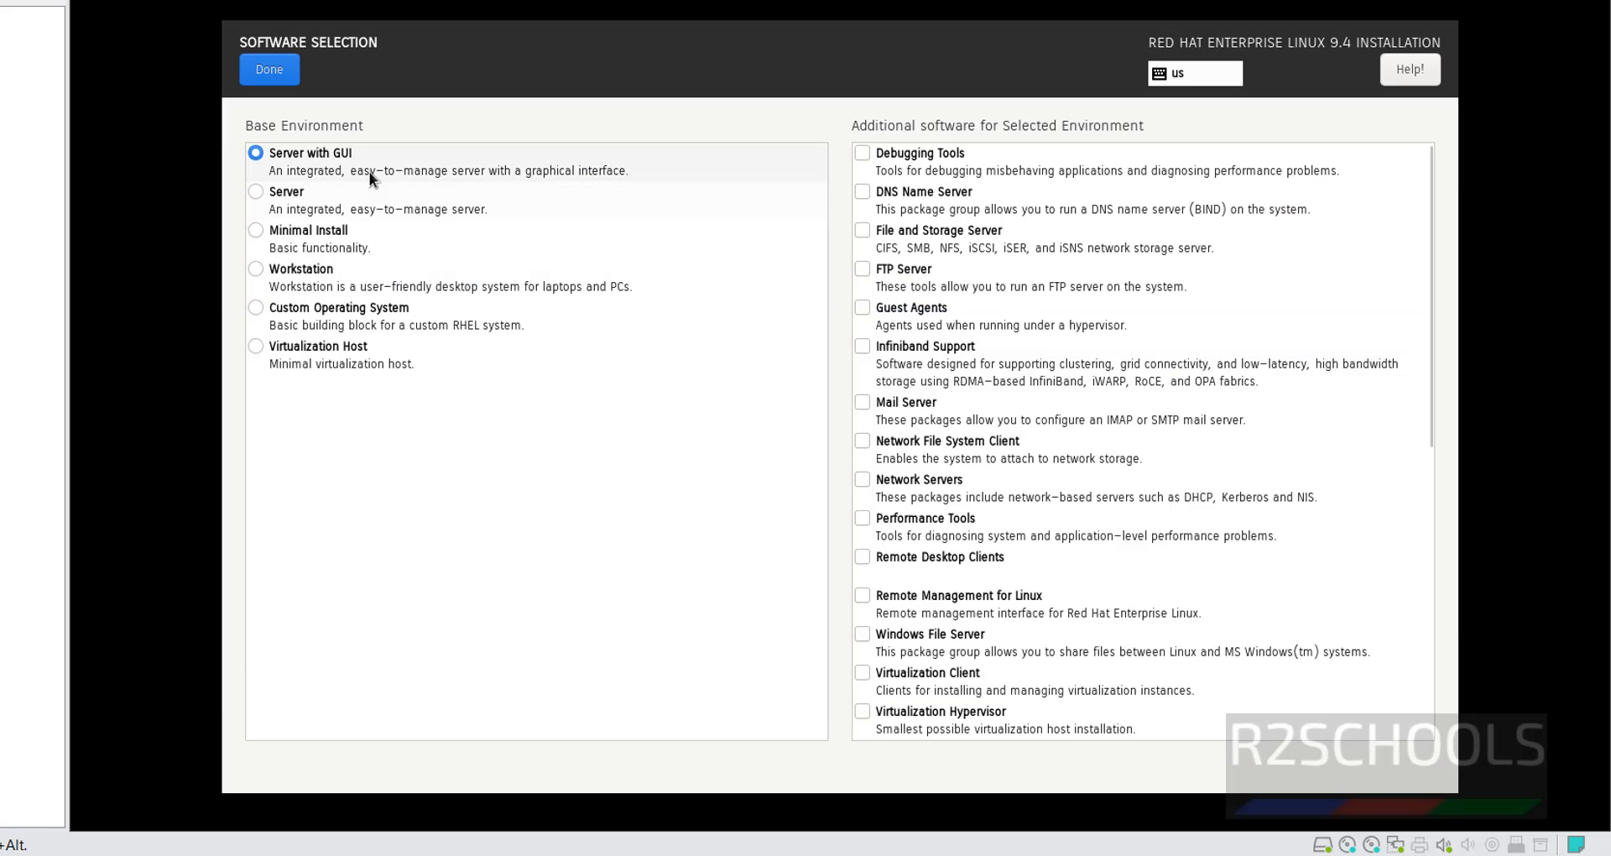
{"action": "left_click", "coordinate": [281, 204]}
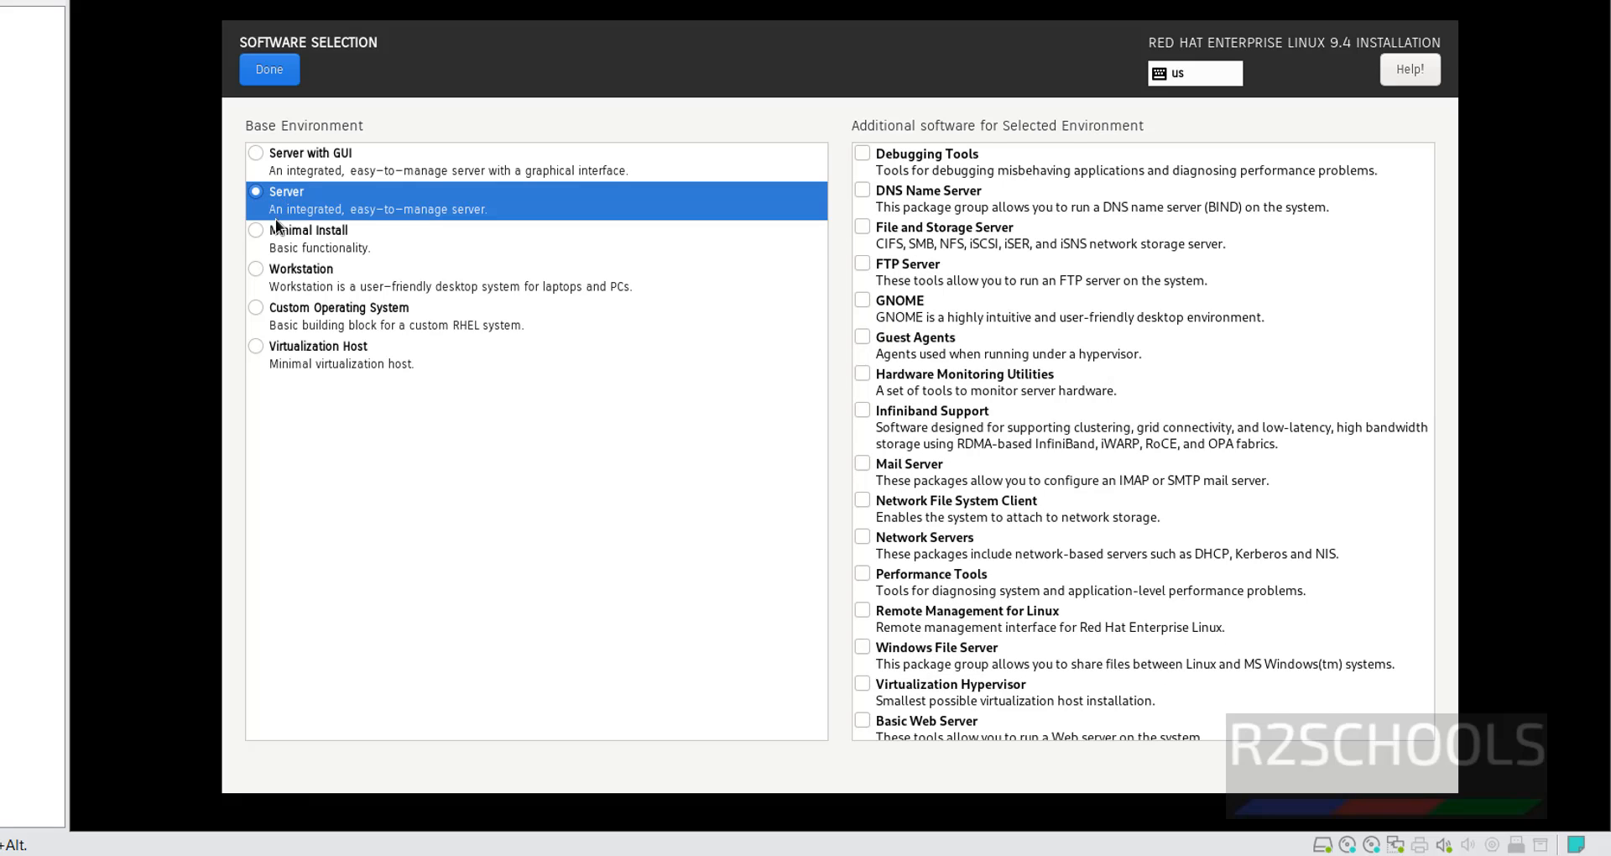
{"action": "left_click", "coordinate": [275, 234]}
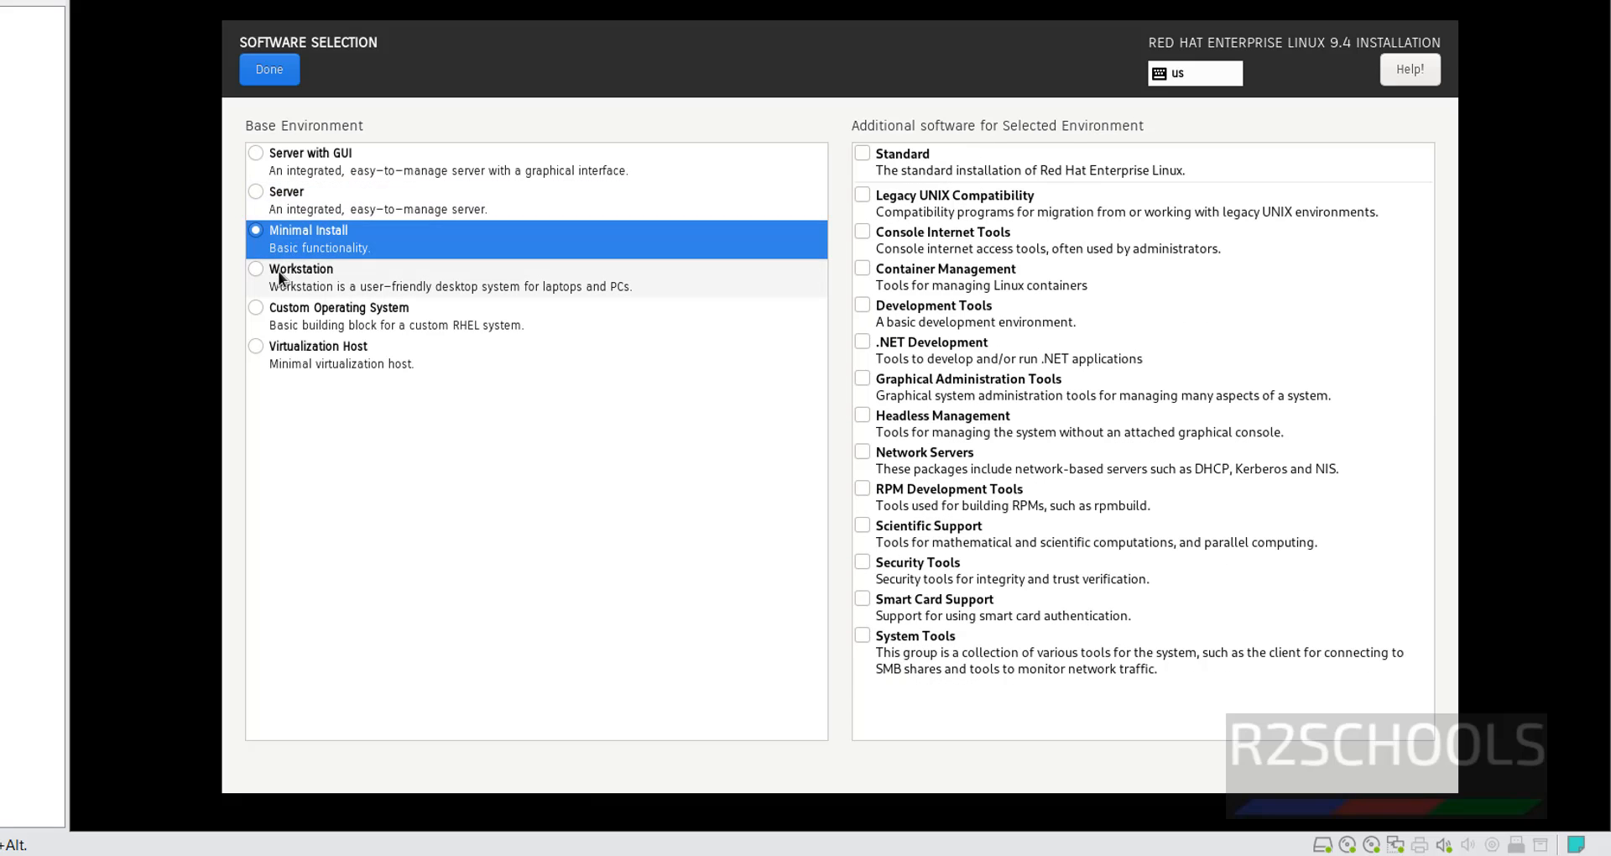
{"action": "left_click", "coordinate": [279, 270]}
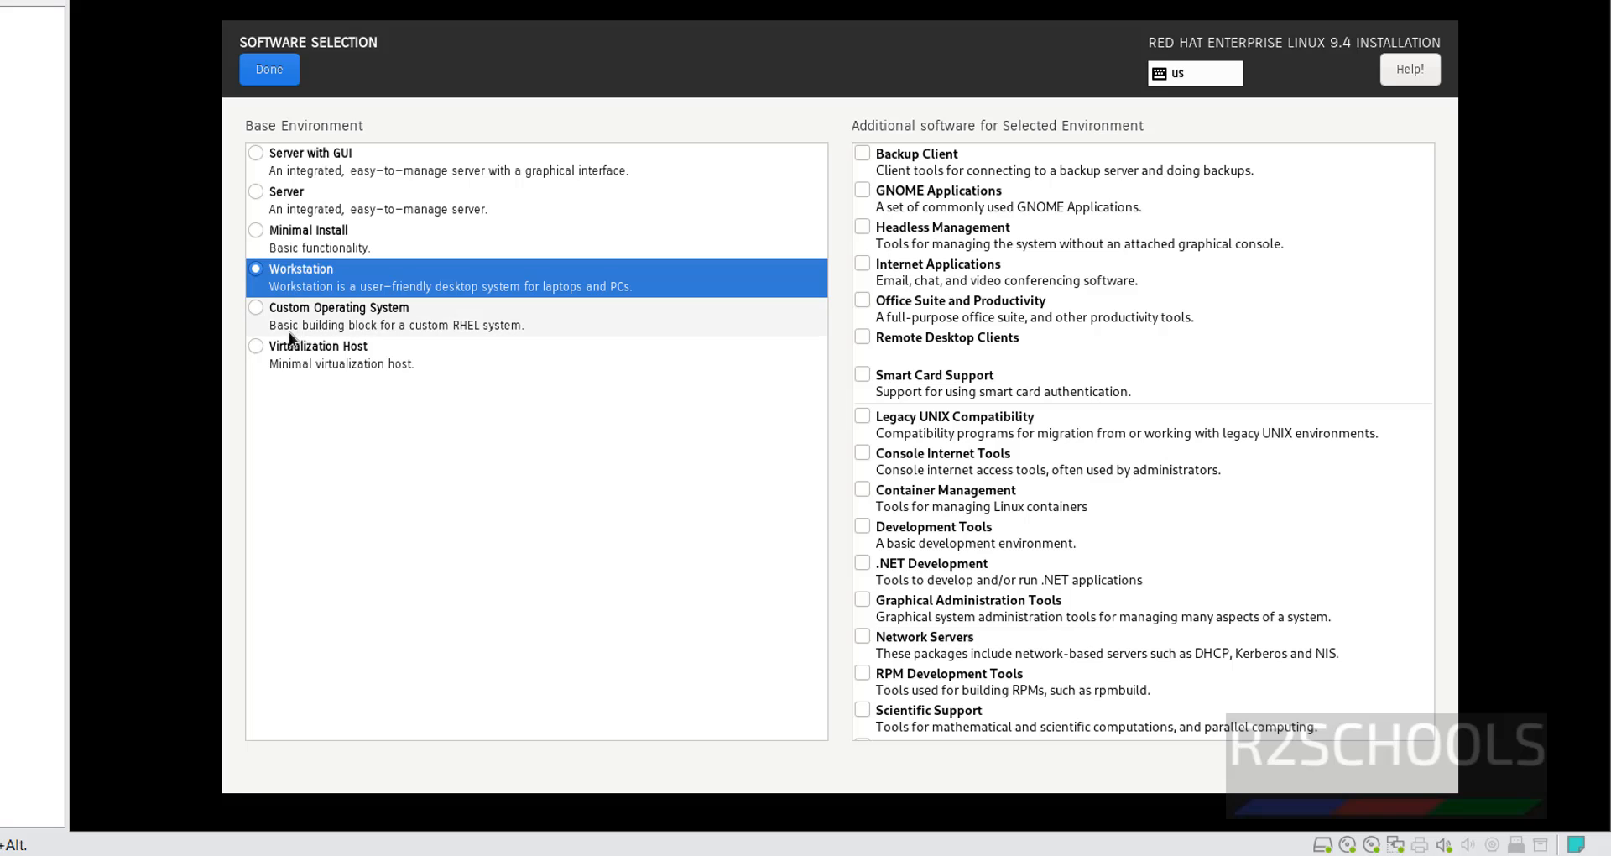
{"action": "left_click", "coordinate": [296, 154]}
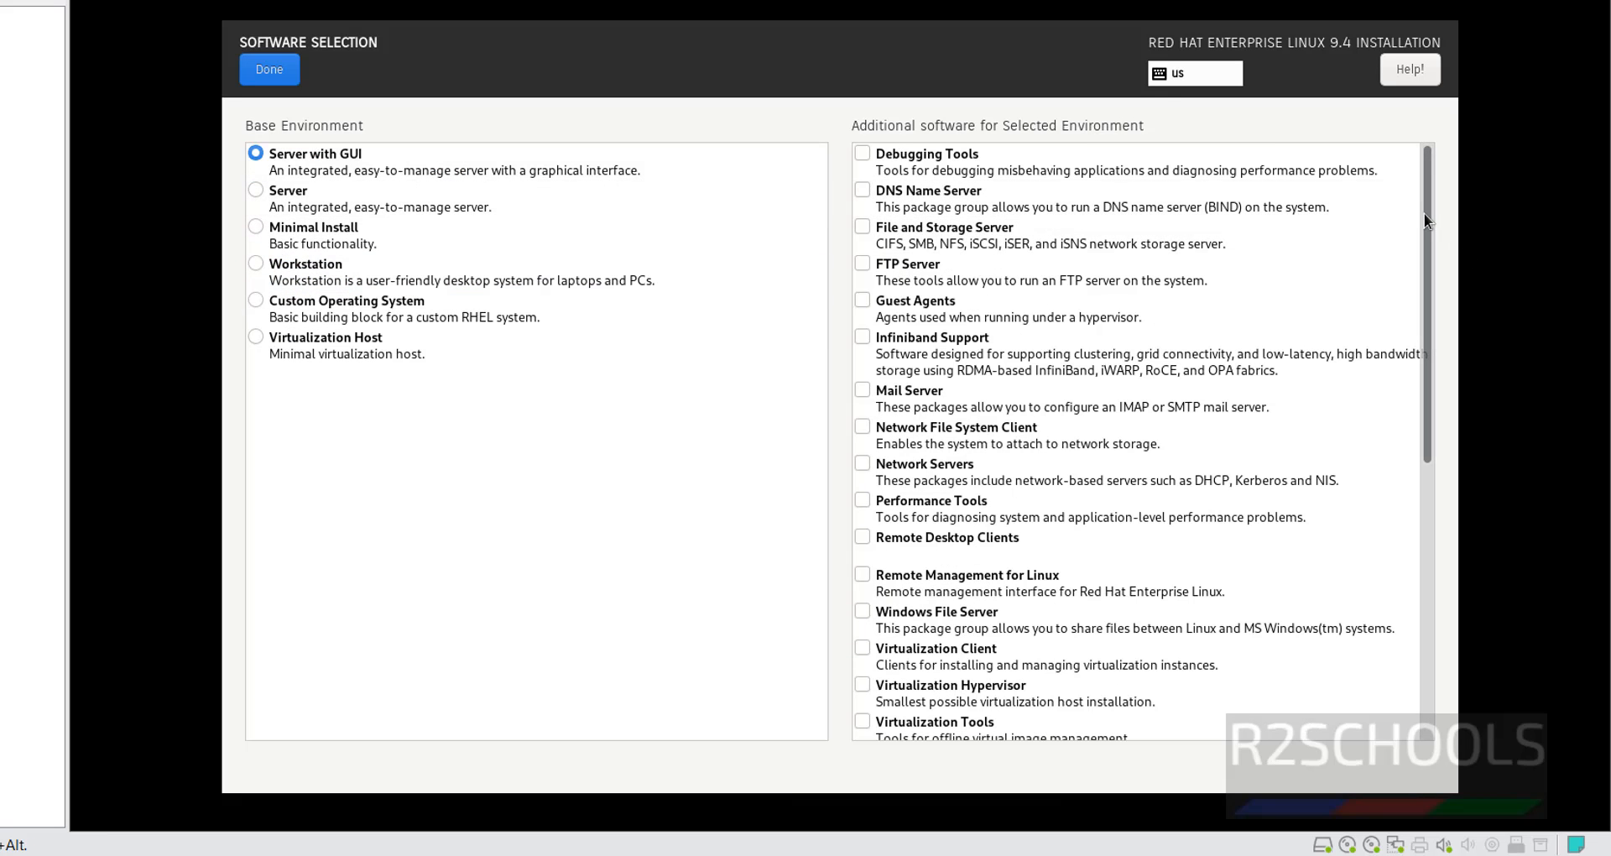
{"action": "left_click_drag", "start_coordinate": [1424, 215], "coordinate": [1421, 554]}
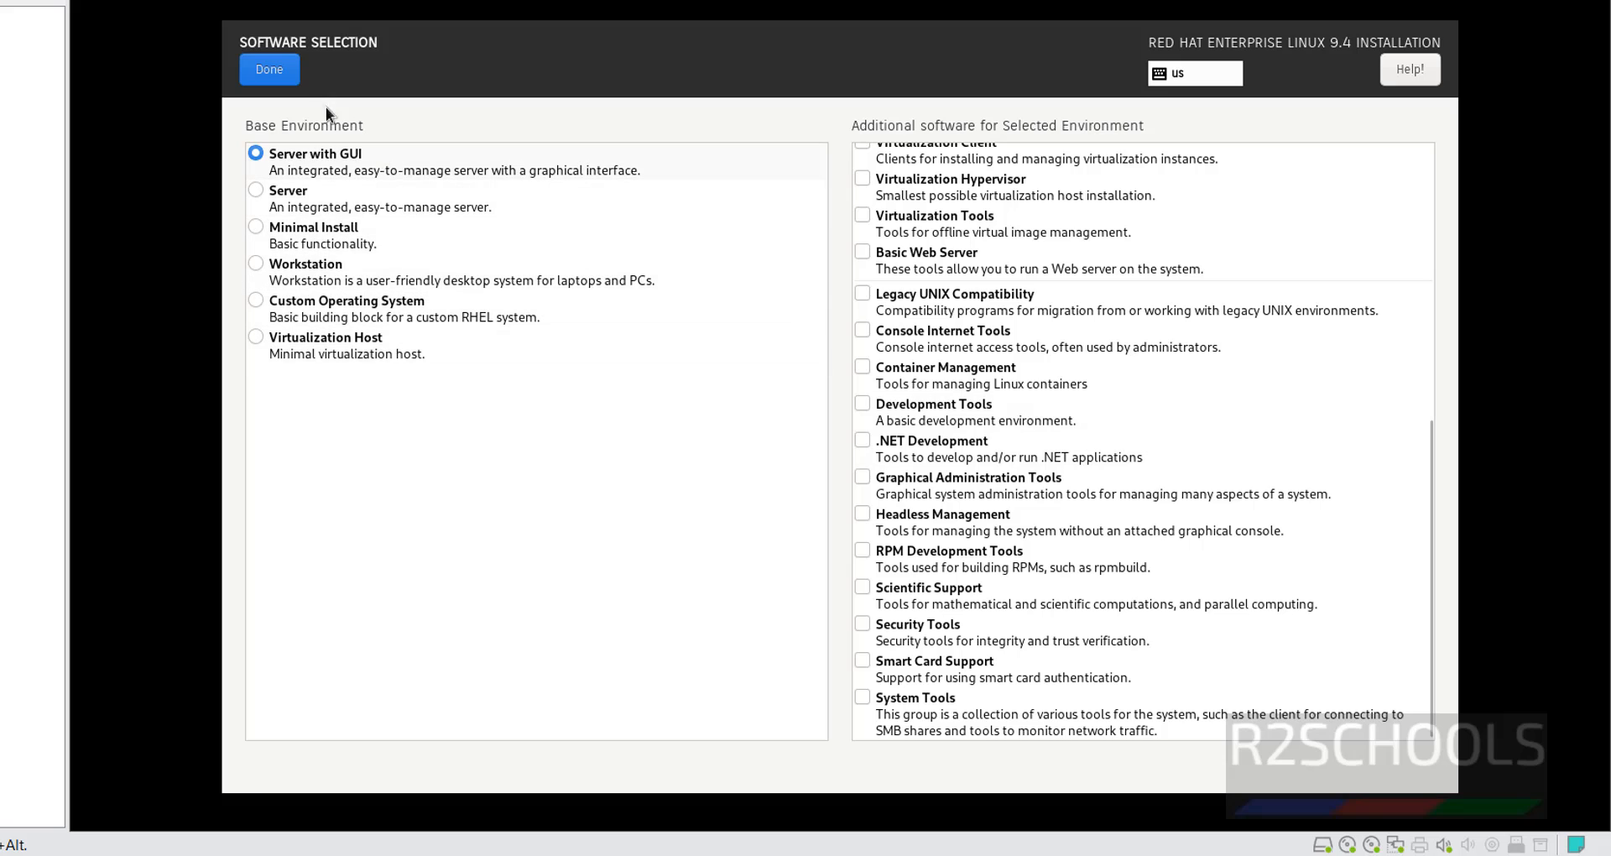
{"action": "left_click", "coordinate": [281, 79]}
{"action": "left_click", "coordinate": [1152, 245]}
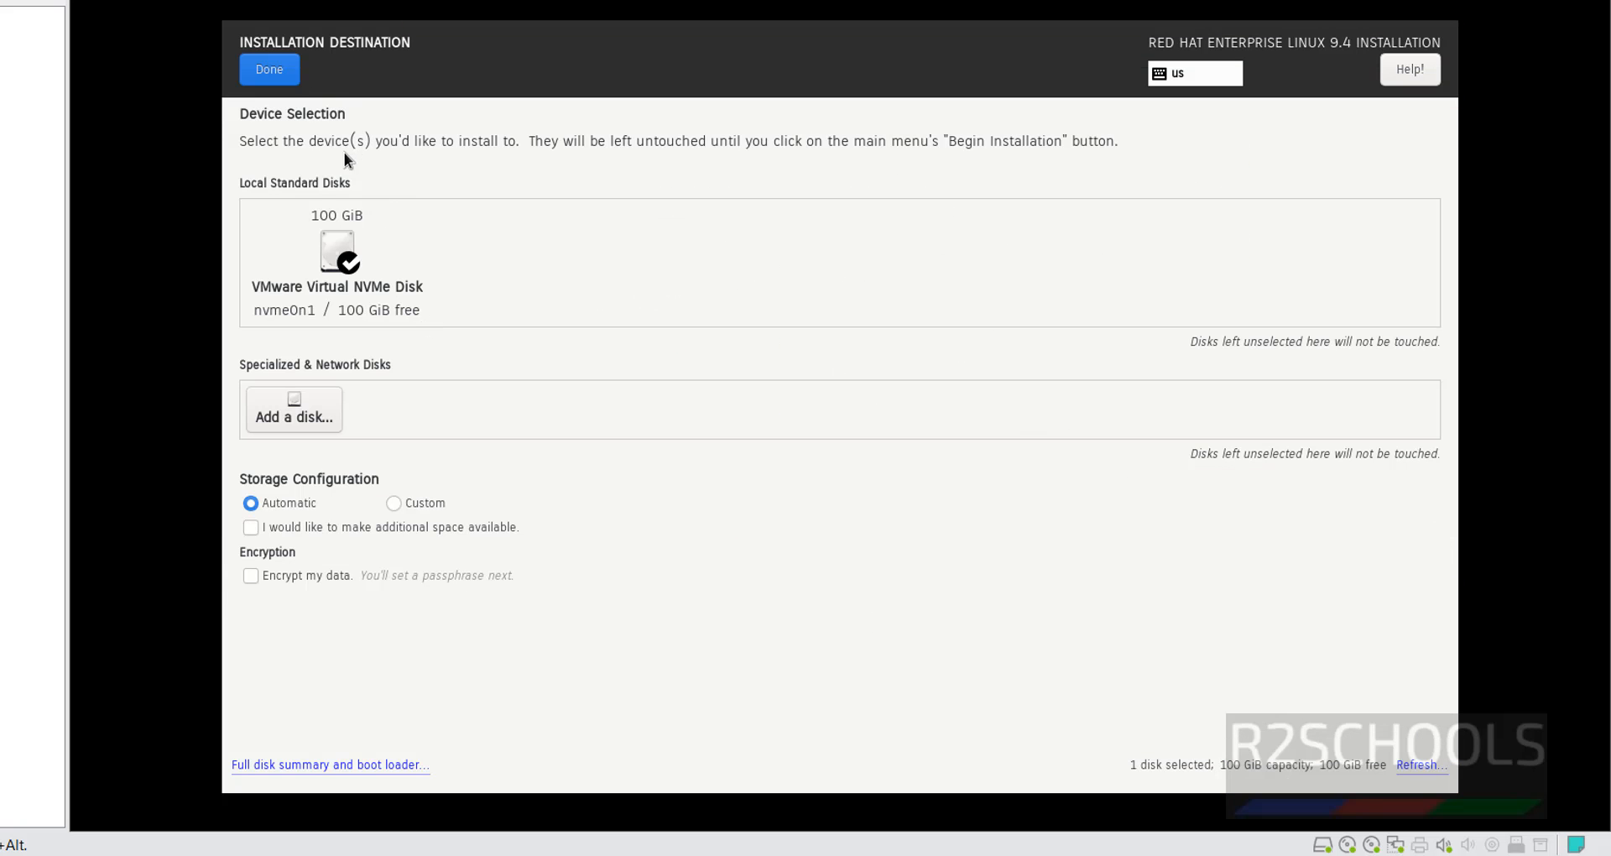
{"action": "left_click", "coordinate": [282, 70]}
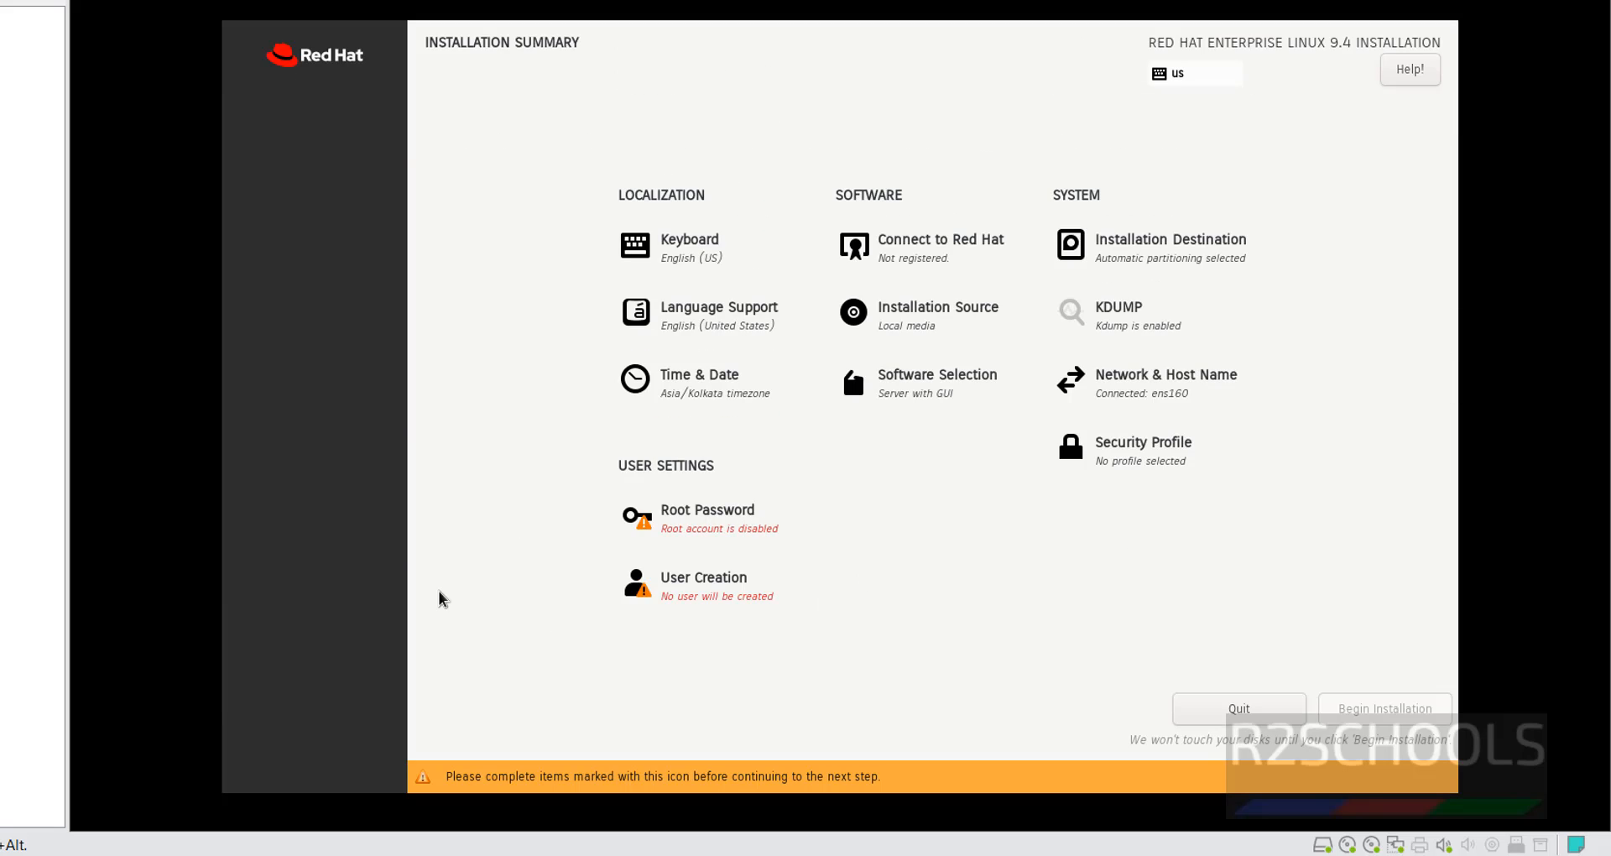
Enter and confirm the root password, accepting the weak-password warning.
{"action": "left_click", "coordinate": [735, 527]}
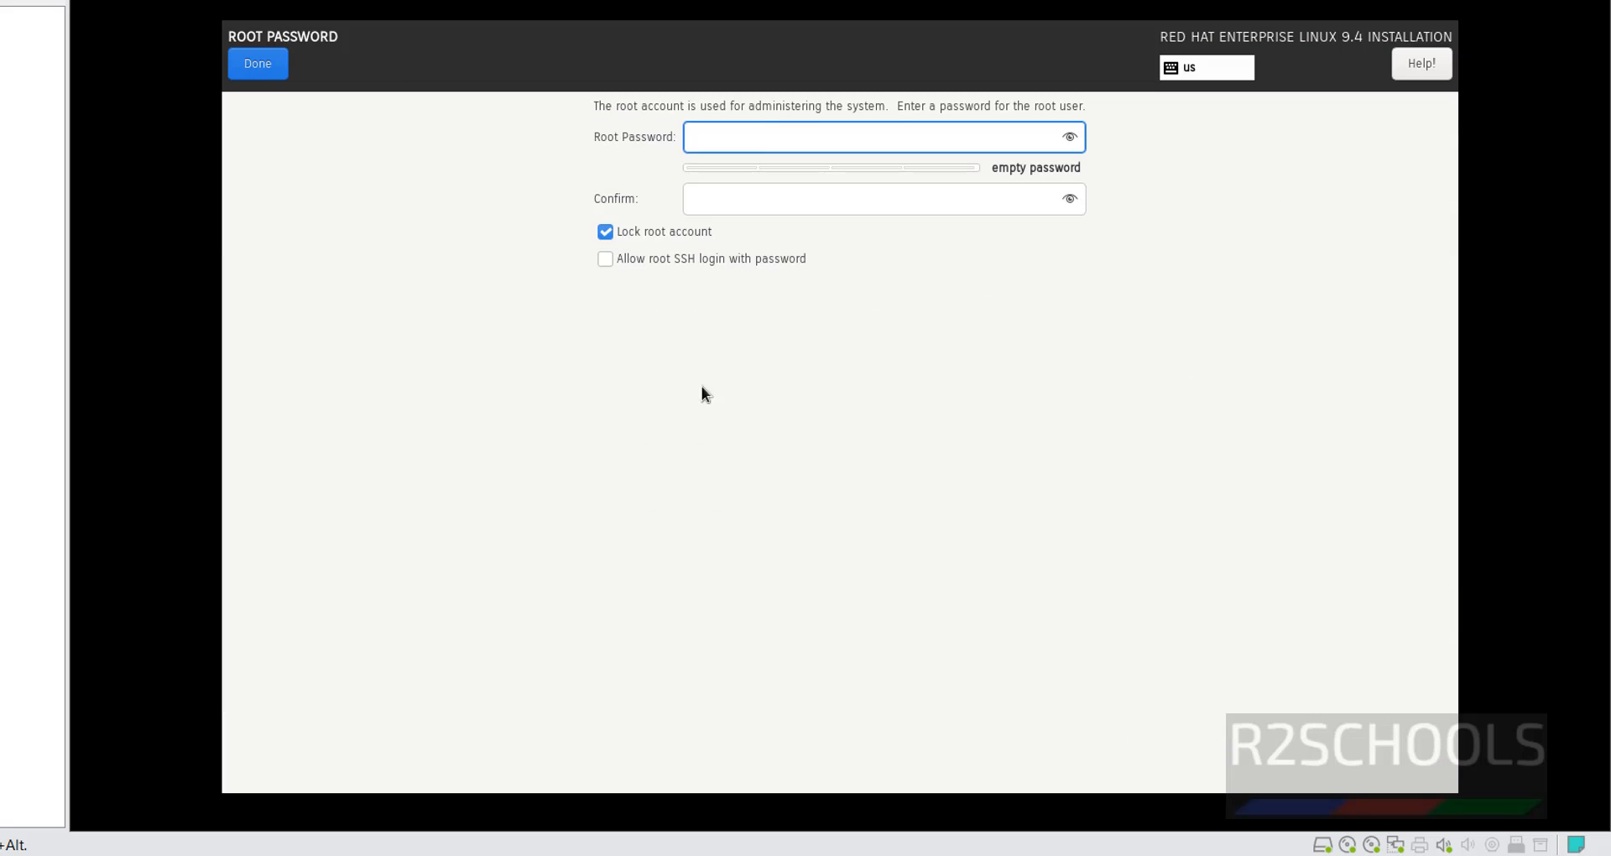
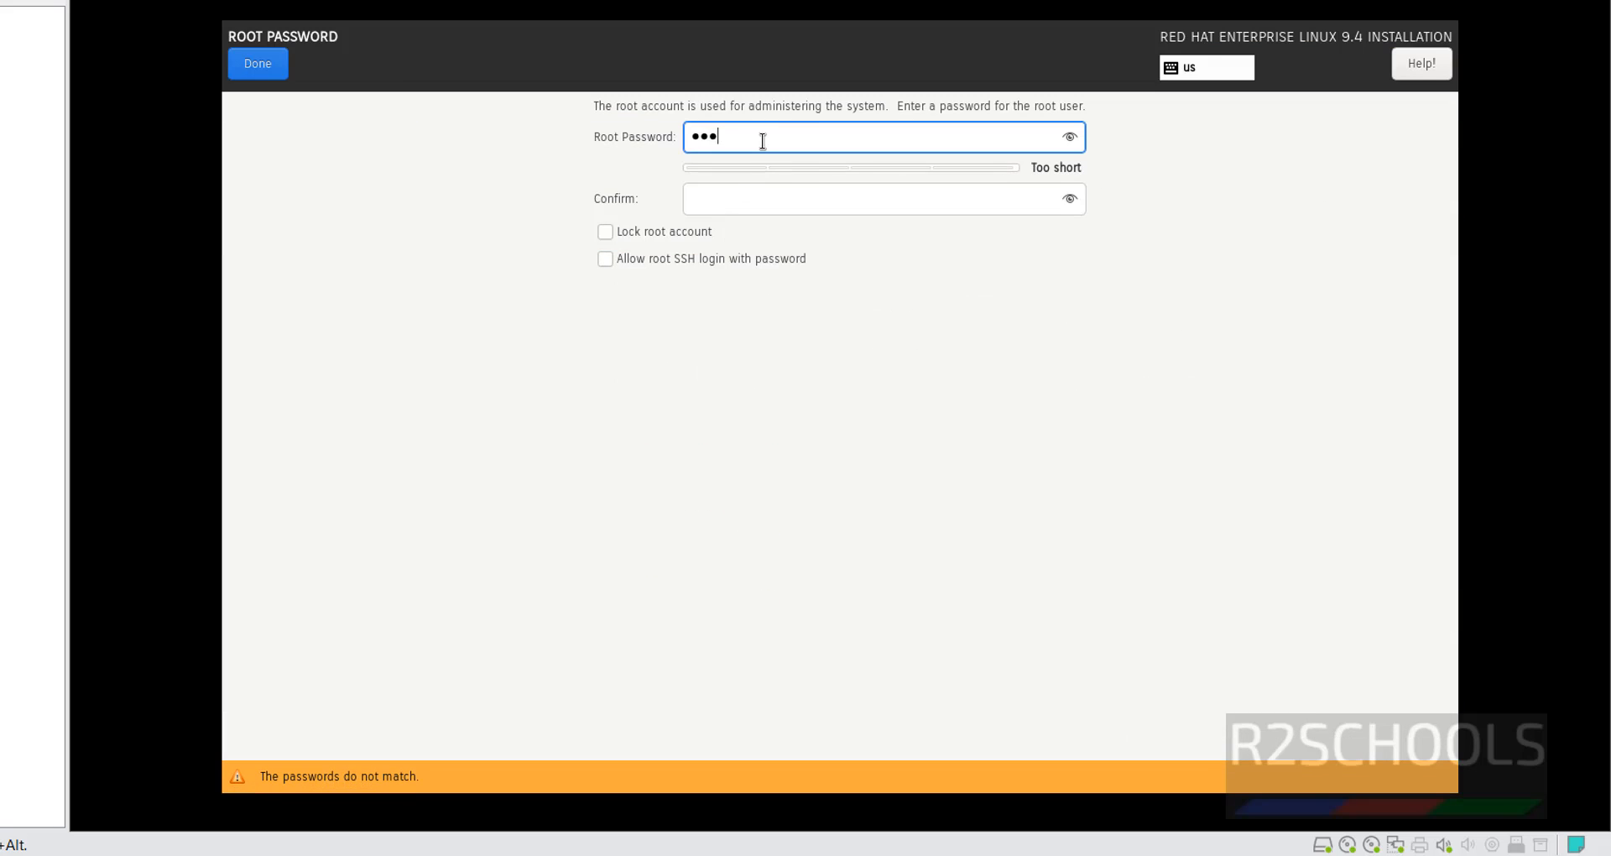
{"action": "key", "text": "Tab"}
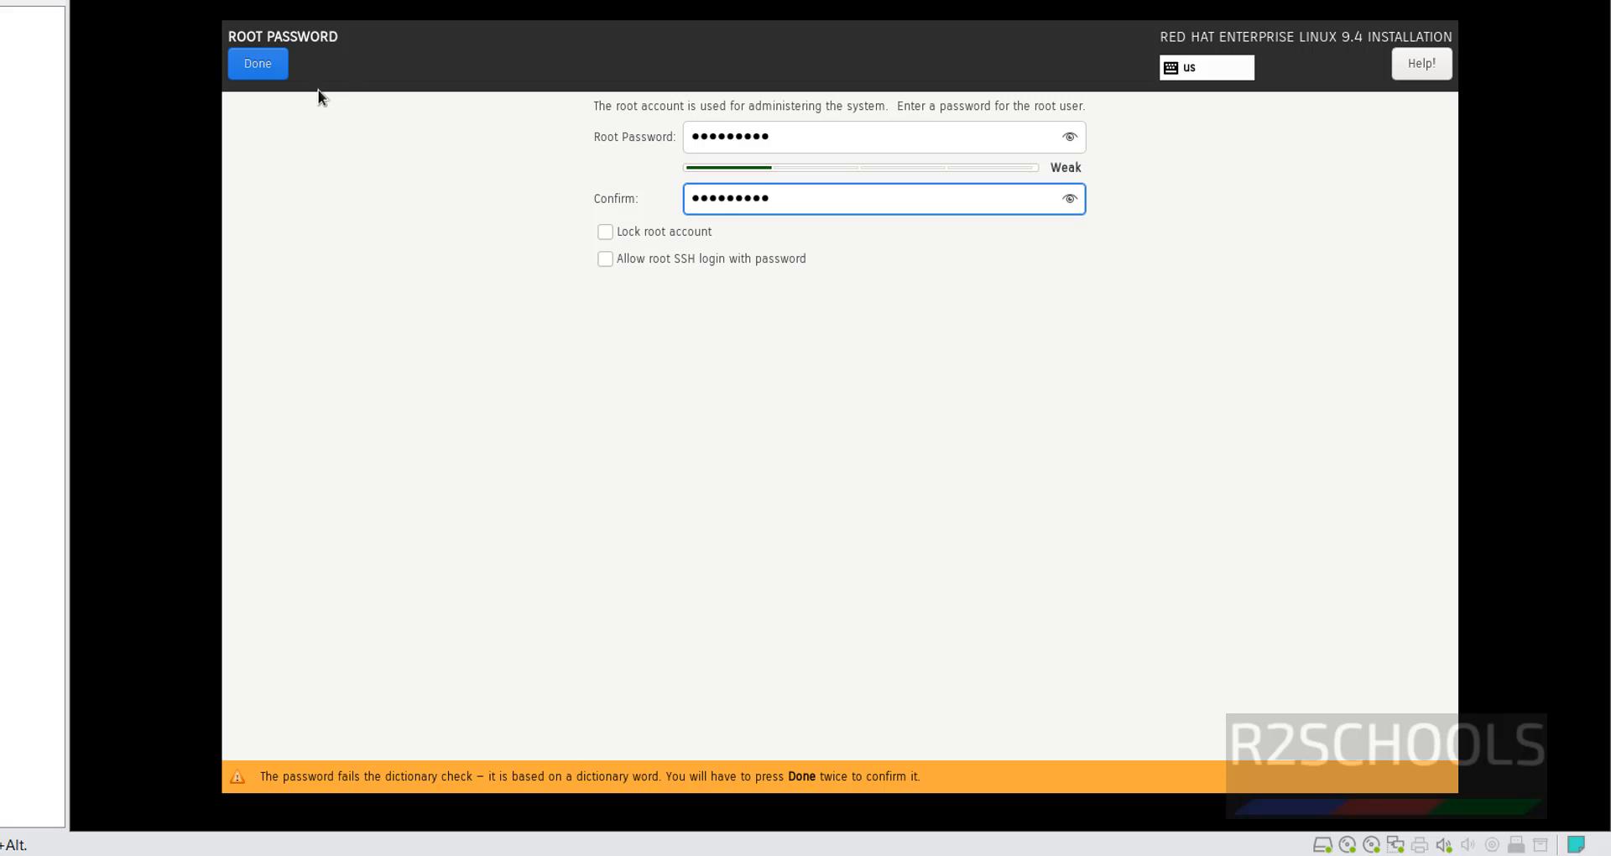
{"action": "left_click", "coordinate": [278, 67]}
{"action": "left_click", "coordinate": [278, 66]}
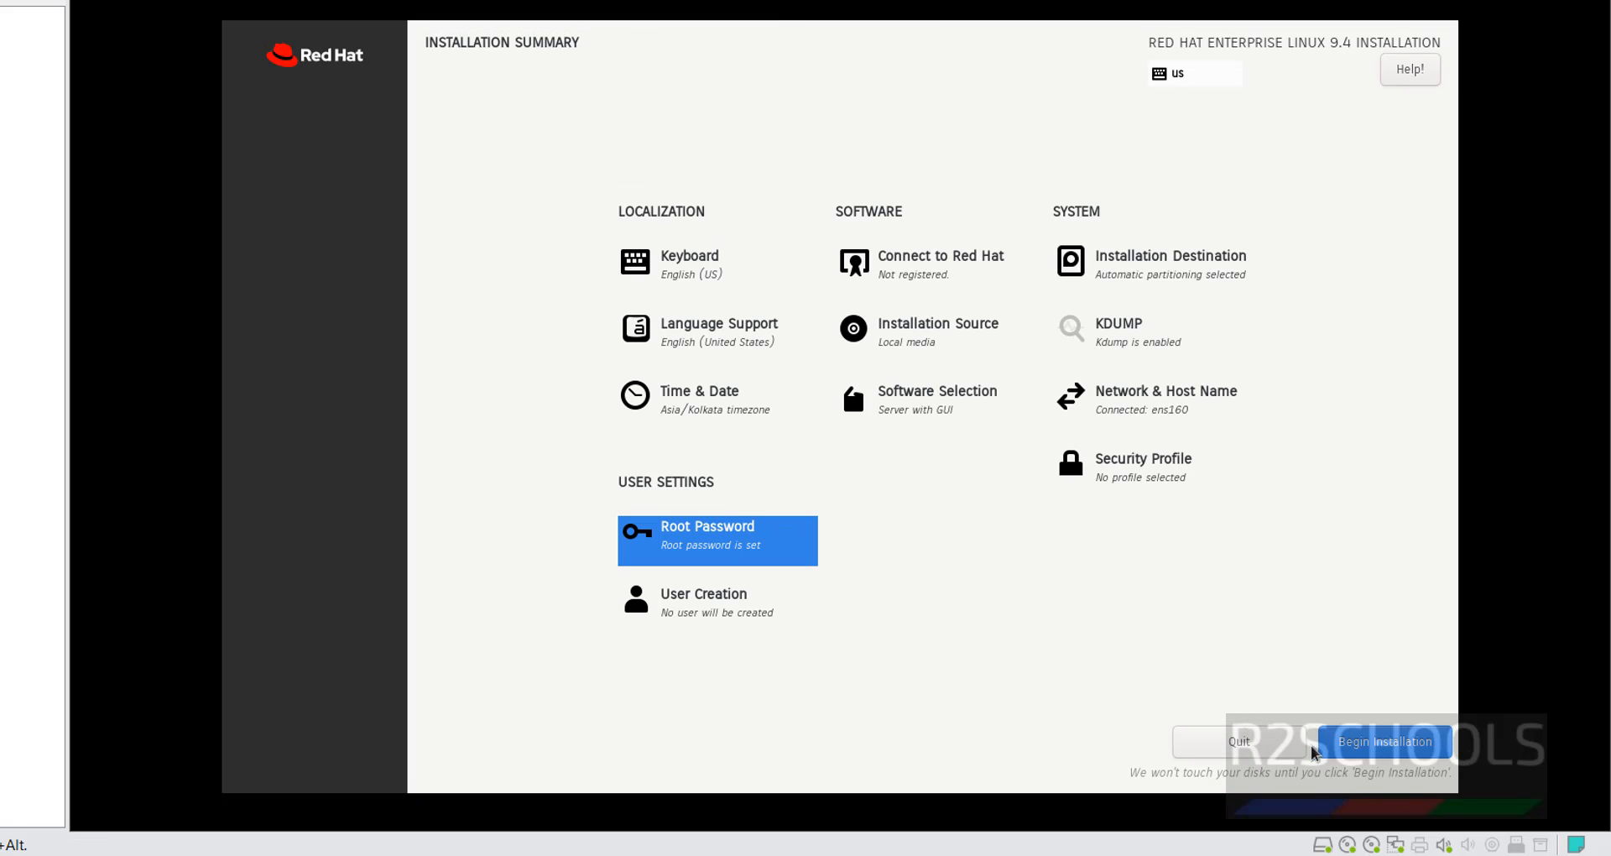
Fill in the user's full name, user name and confirmed password, make it administrator, and accept the weak password.
{"action": "left_click", "coordinate": [698, 603]}
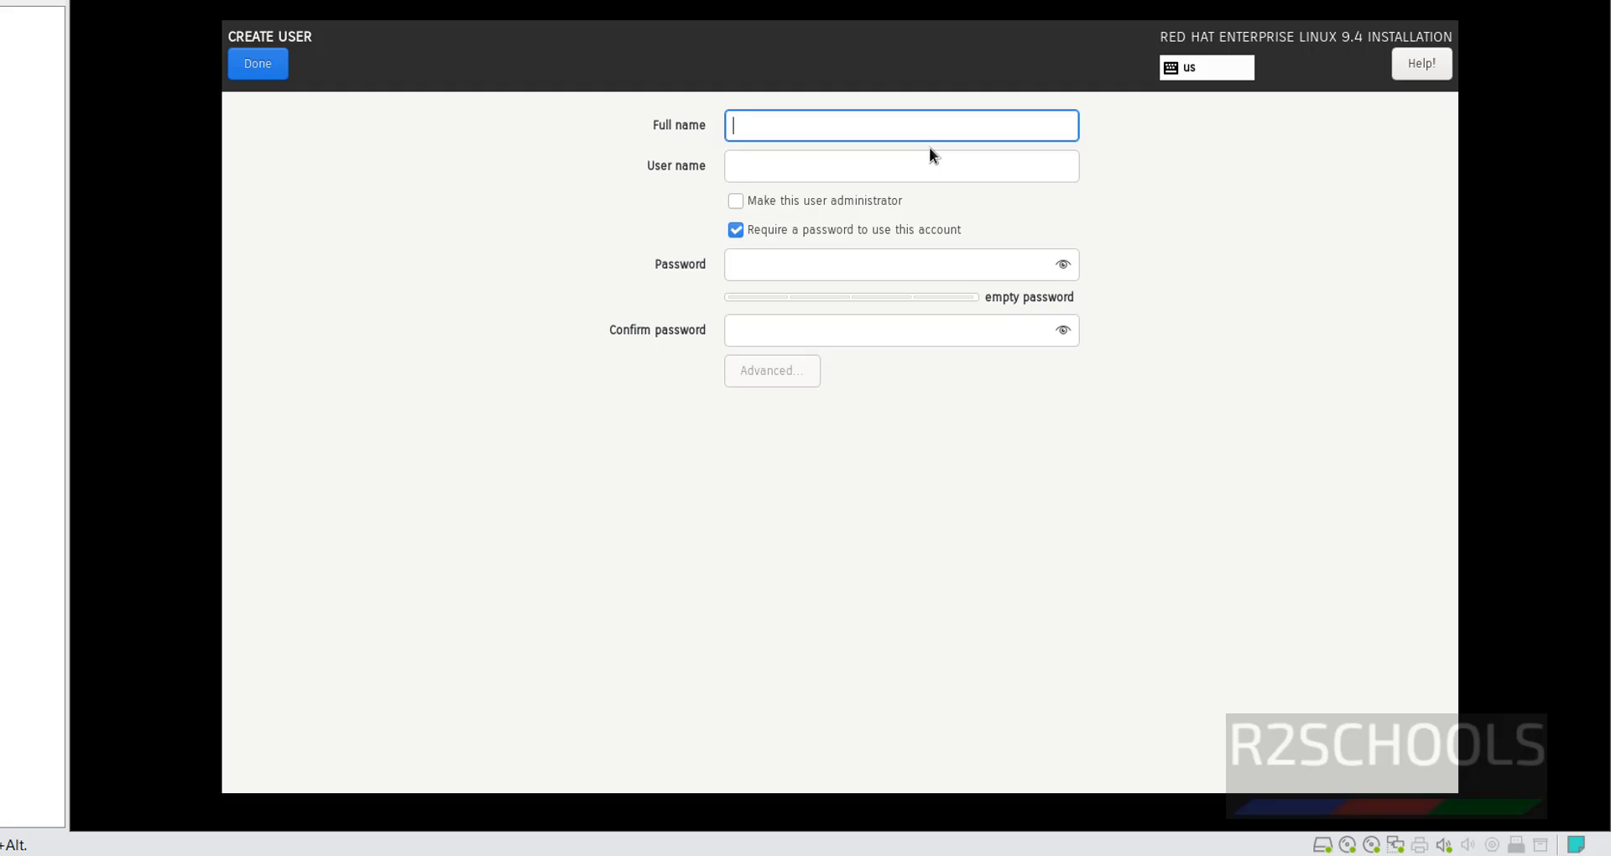
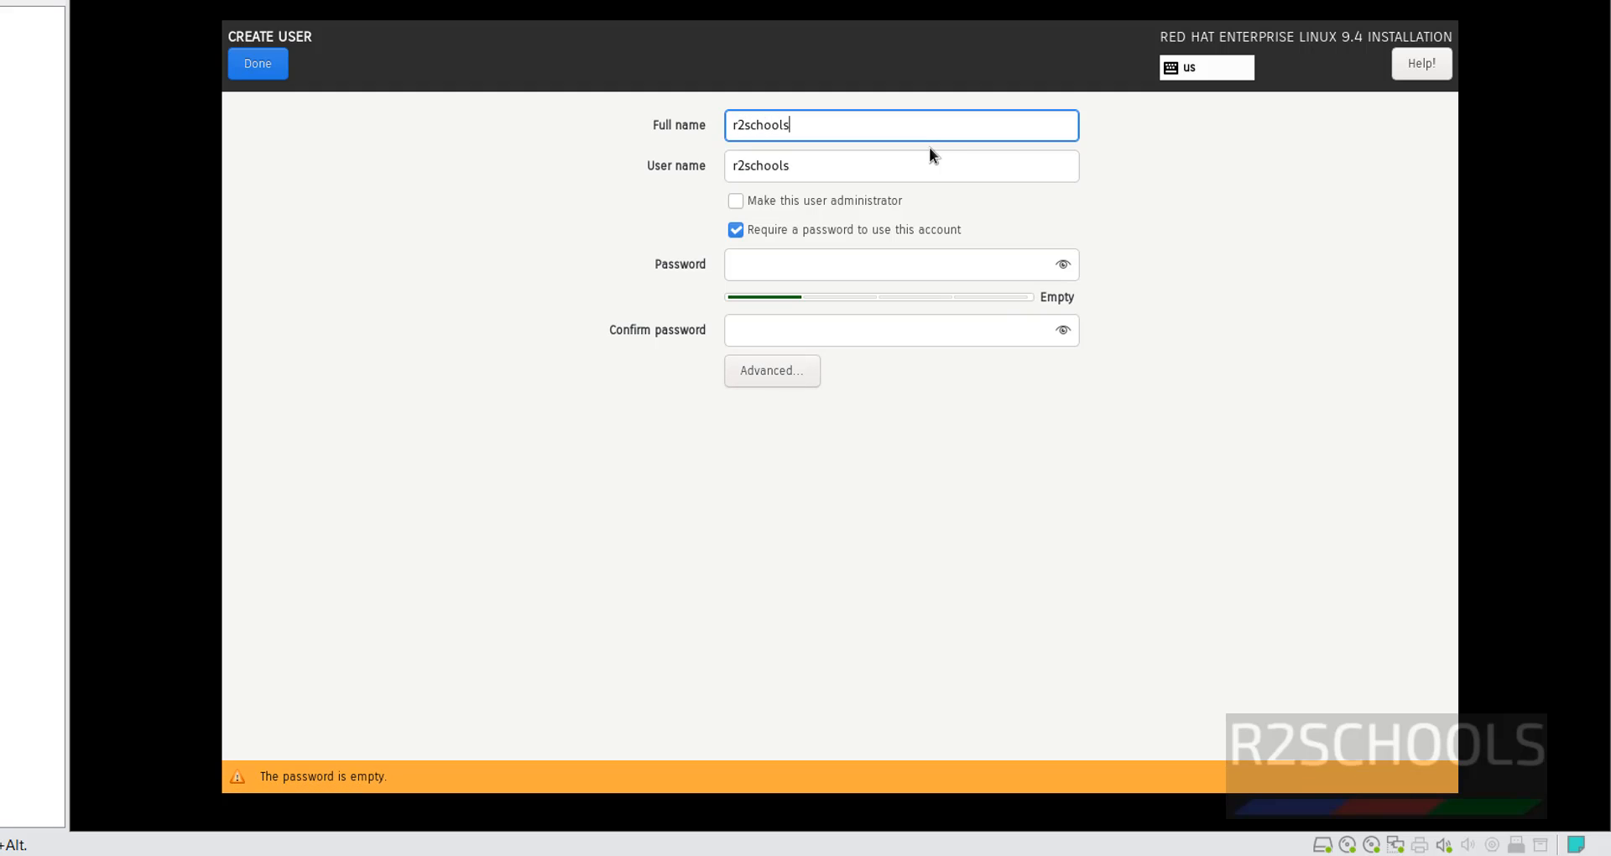
{"action": "key", "text": "Tab"}
{"action": "left_click_drag", "start_coordinate": [895, 126], "coordinate": [716, 130]}
{"action": "left_click_drag", "start_coordinate": [877, 173], "coordinate": [694, 172]}
{"action": "left_click", "coordinate": [791, 269]}
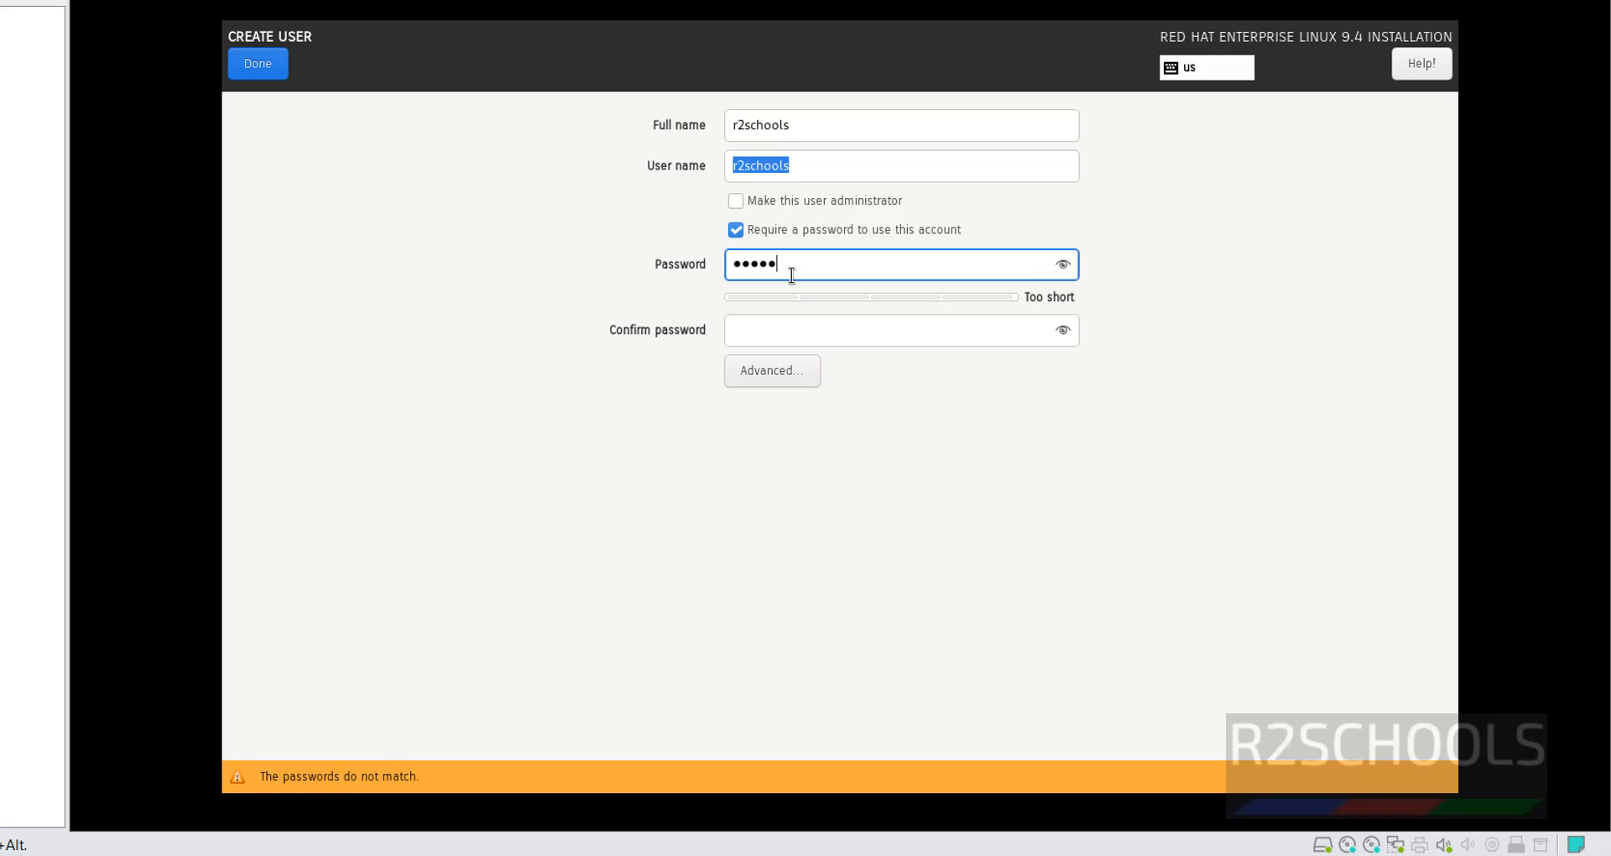
{"action": "key", "text": "Tab"}
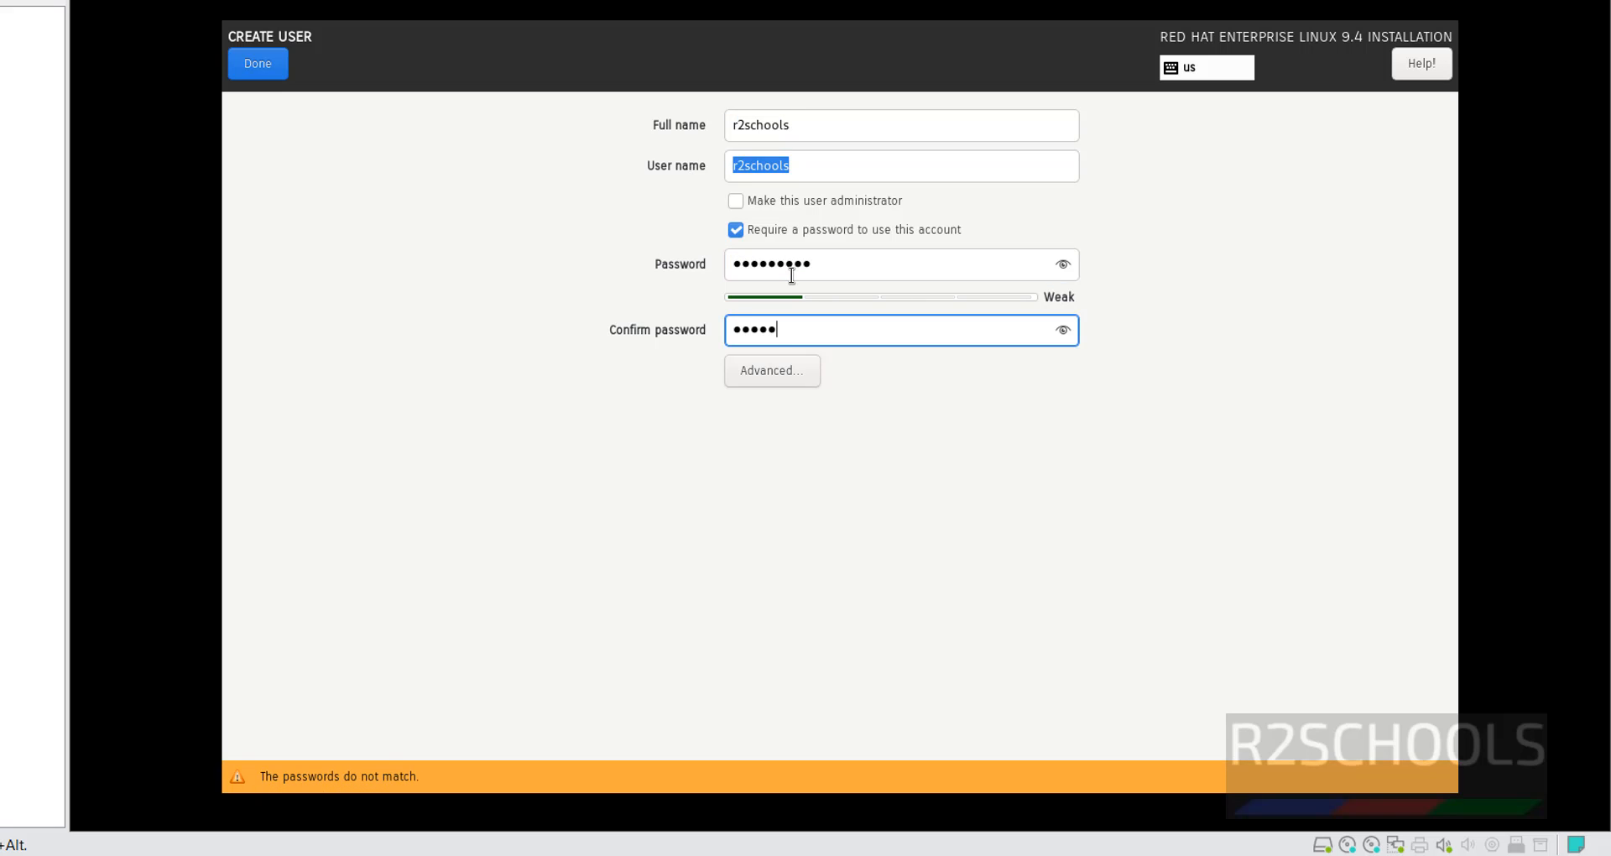
{"action": "left_click", "coordinate": [736, 202]}
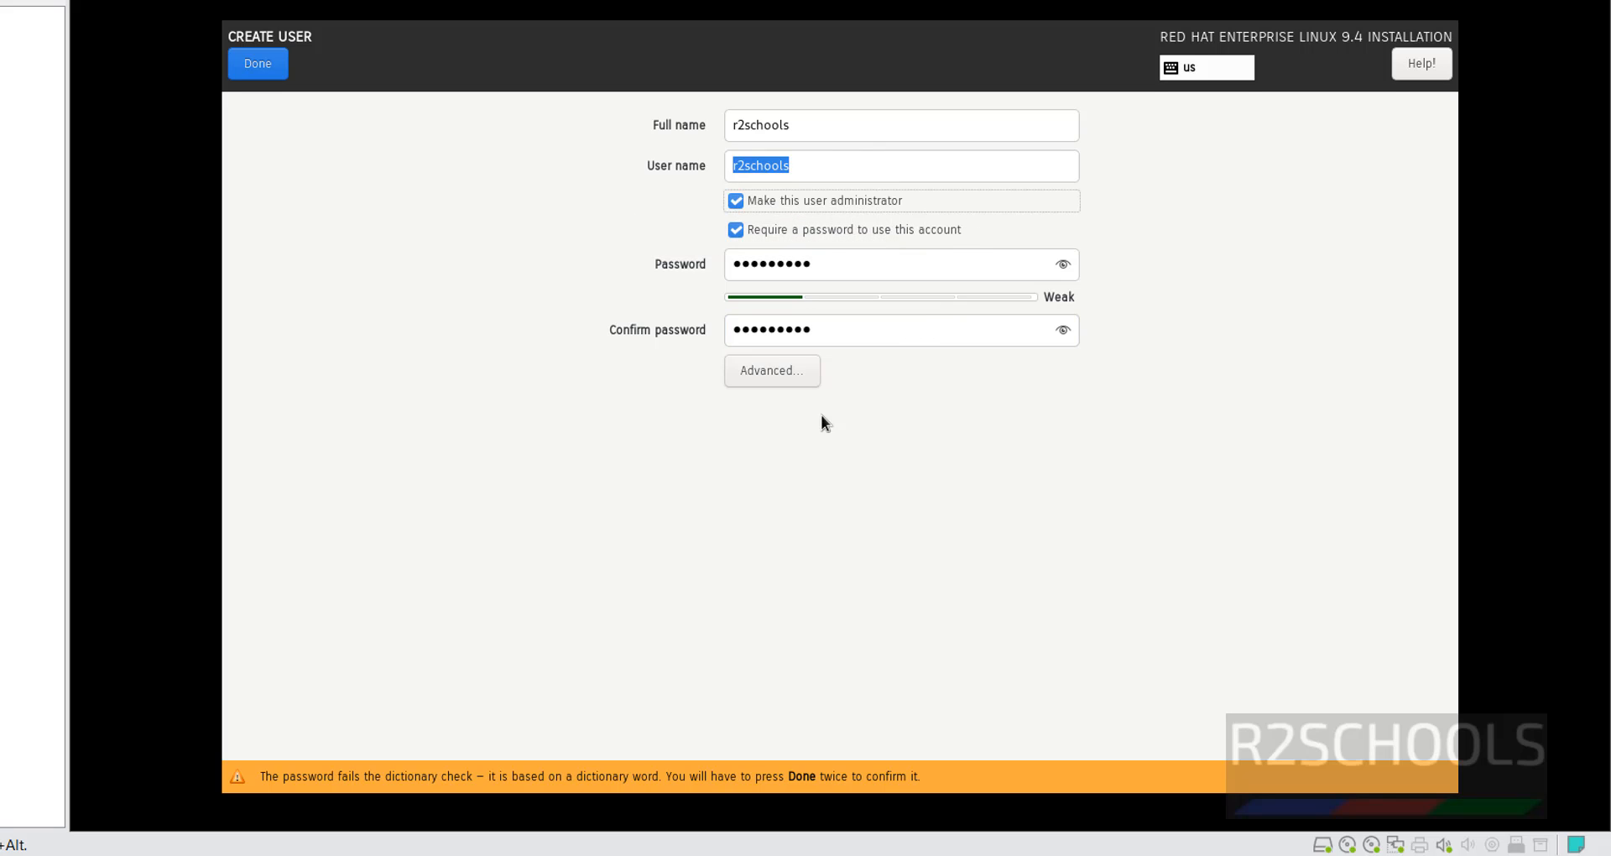
{"action": "left_click", "coordinate": [262, 55]}
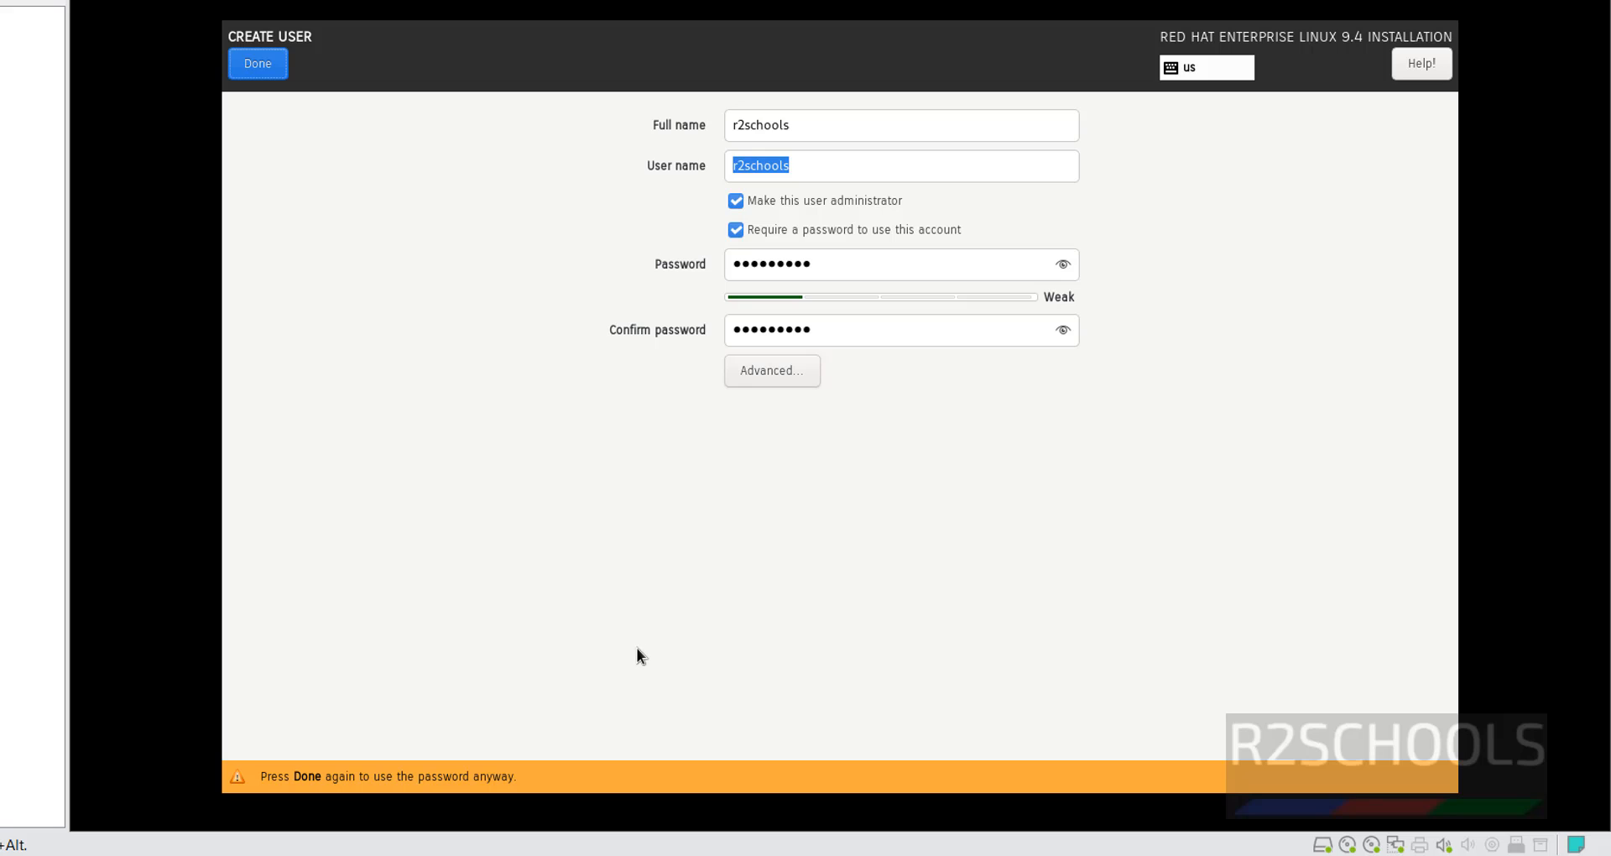
{"action": "left_click", "coordinate": [258, 61]}
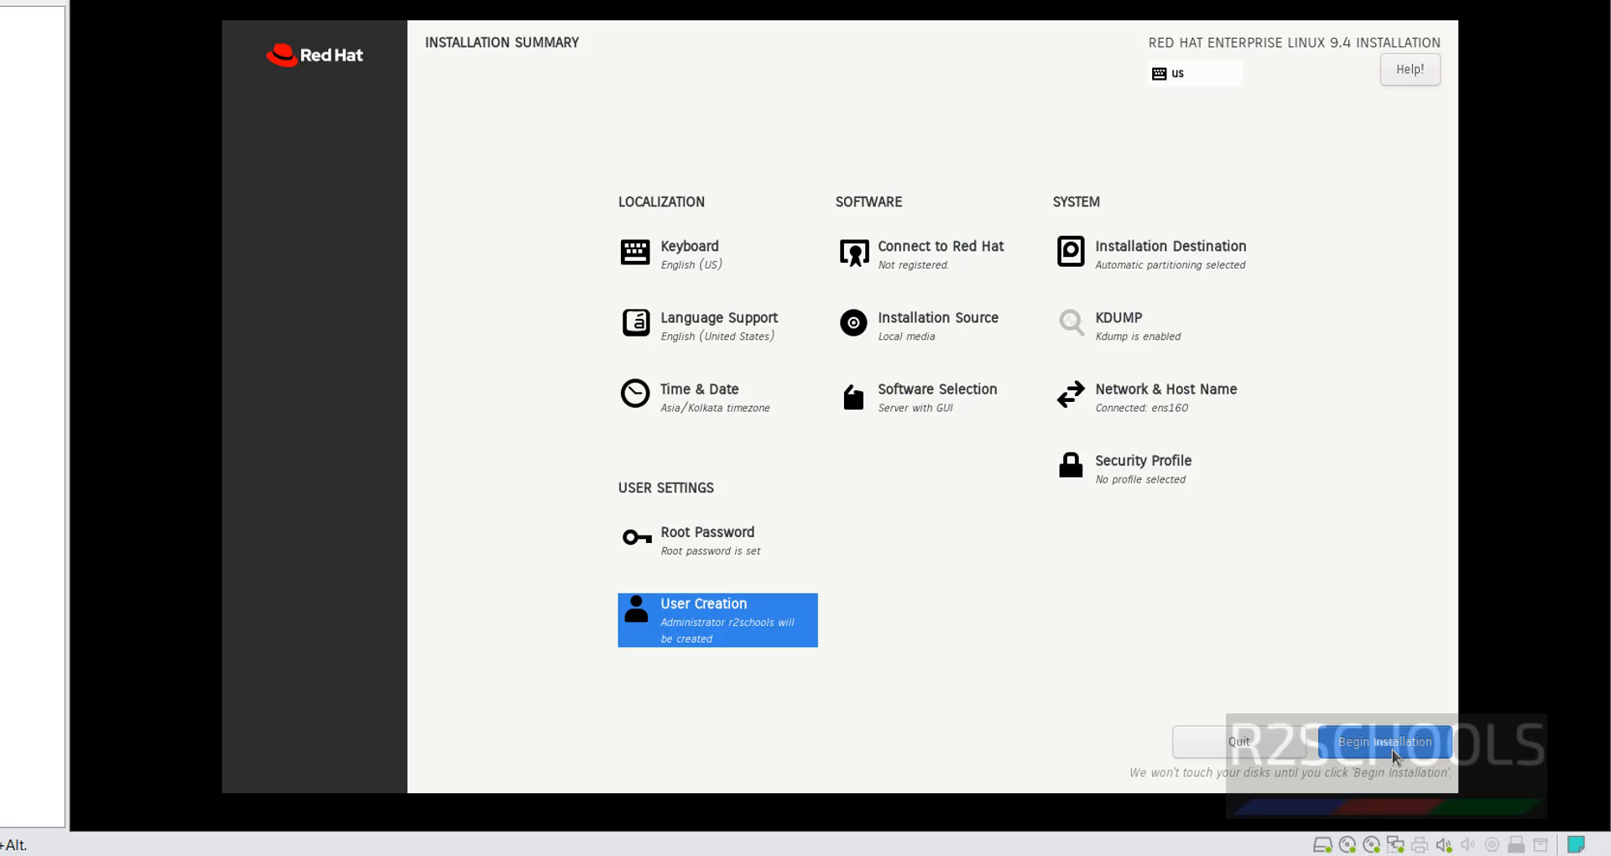
Begin the RHEL 9.4 installation and reboot the system once it reports Complete!
{"action": "left_click", "coordinate": [1393, 752]}
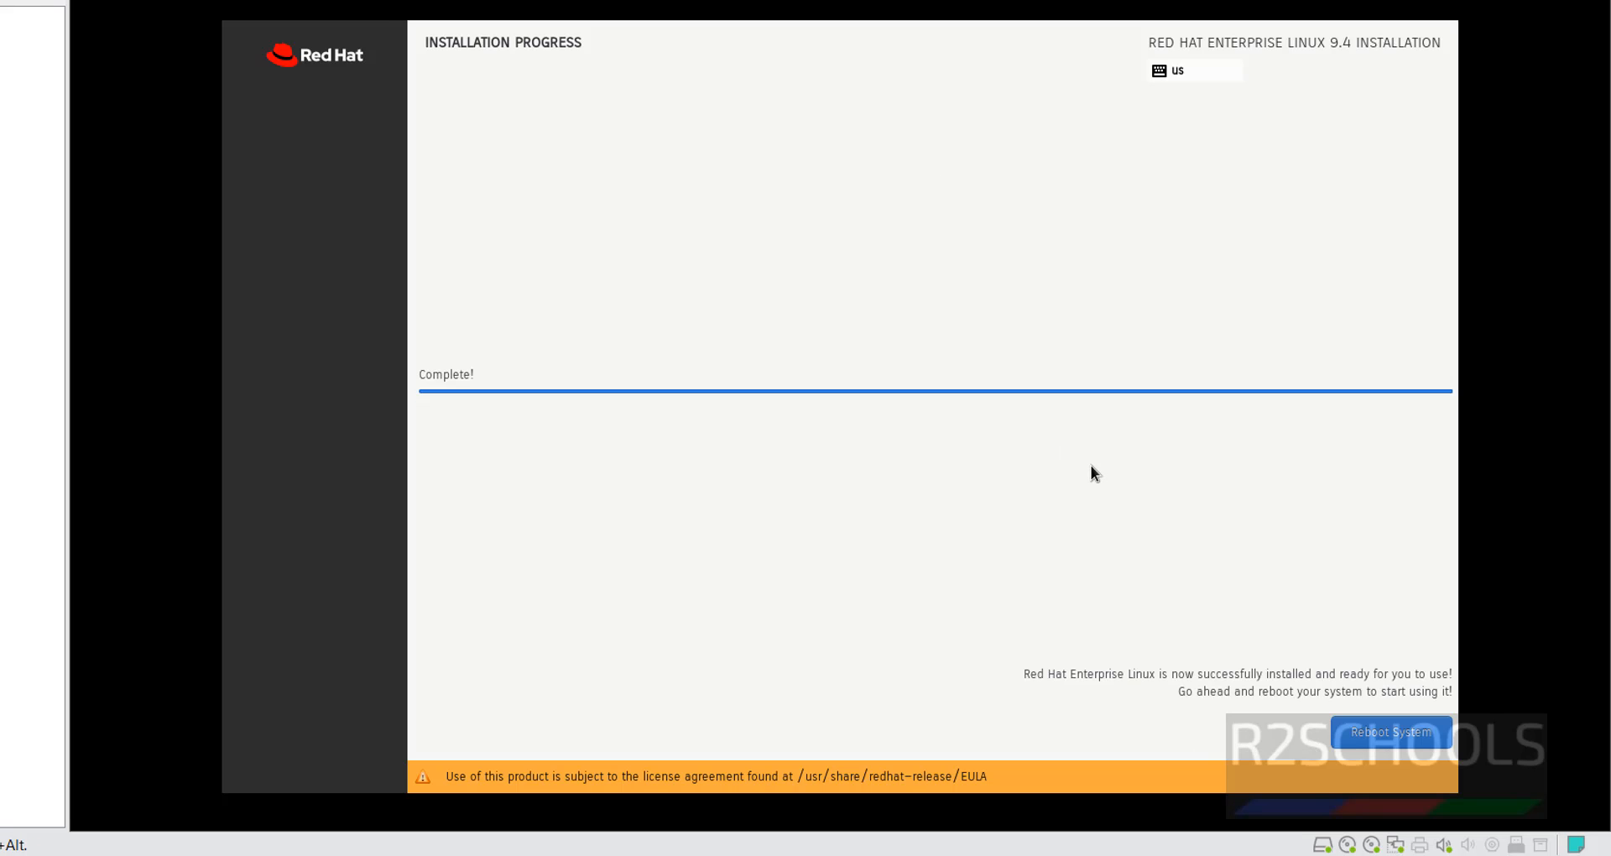
{"action": "left_click", "coordinate": [1378, 735]}
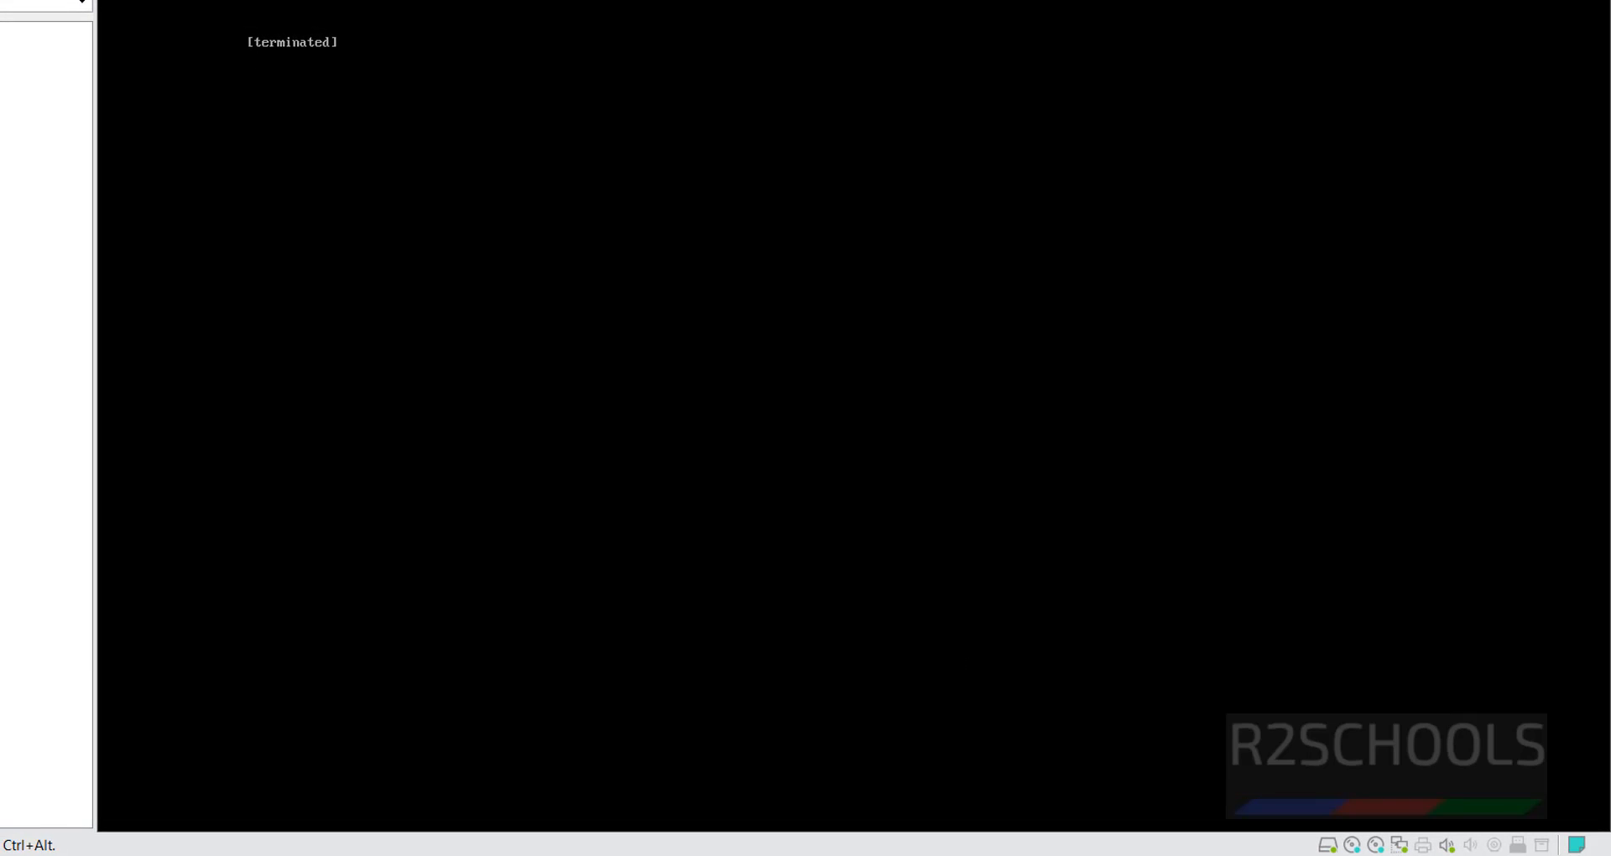
Sign in as the new user with its password and dismiss the welcome dialog.
{"action": "right_click", "coordinate": [100, 267]}
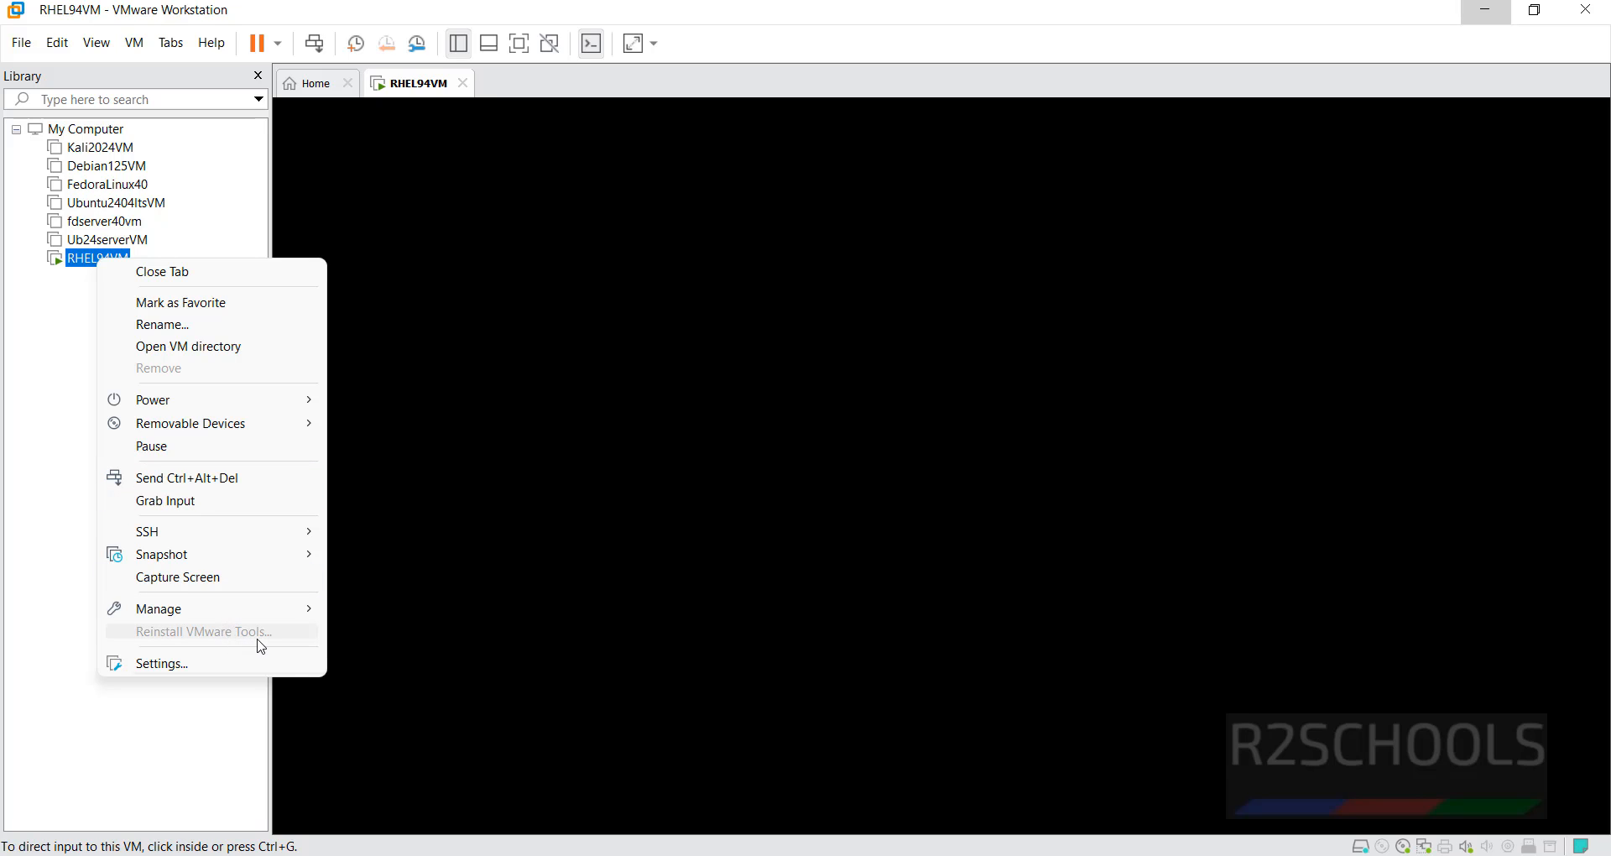
{"action": "left_click", "coordinate": [204, 739]}
{"action": "left_click", "coordinate": [924, 457]}
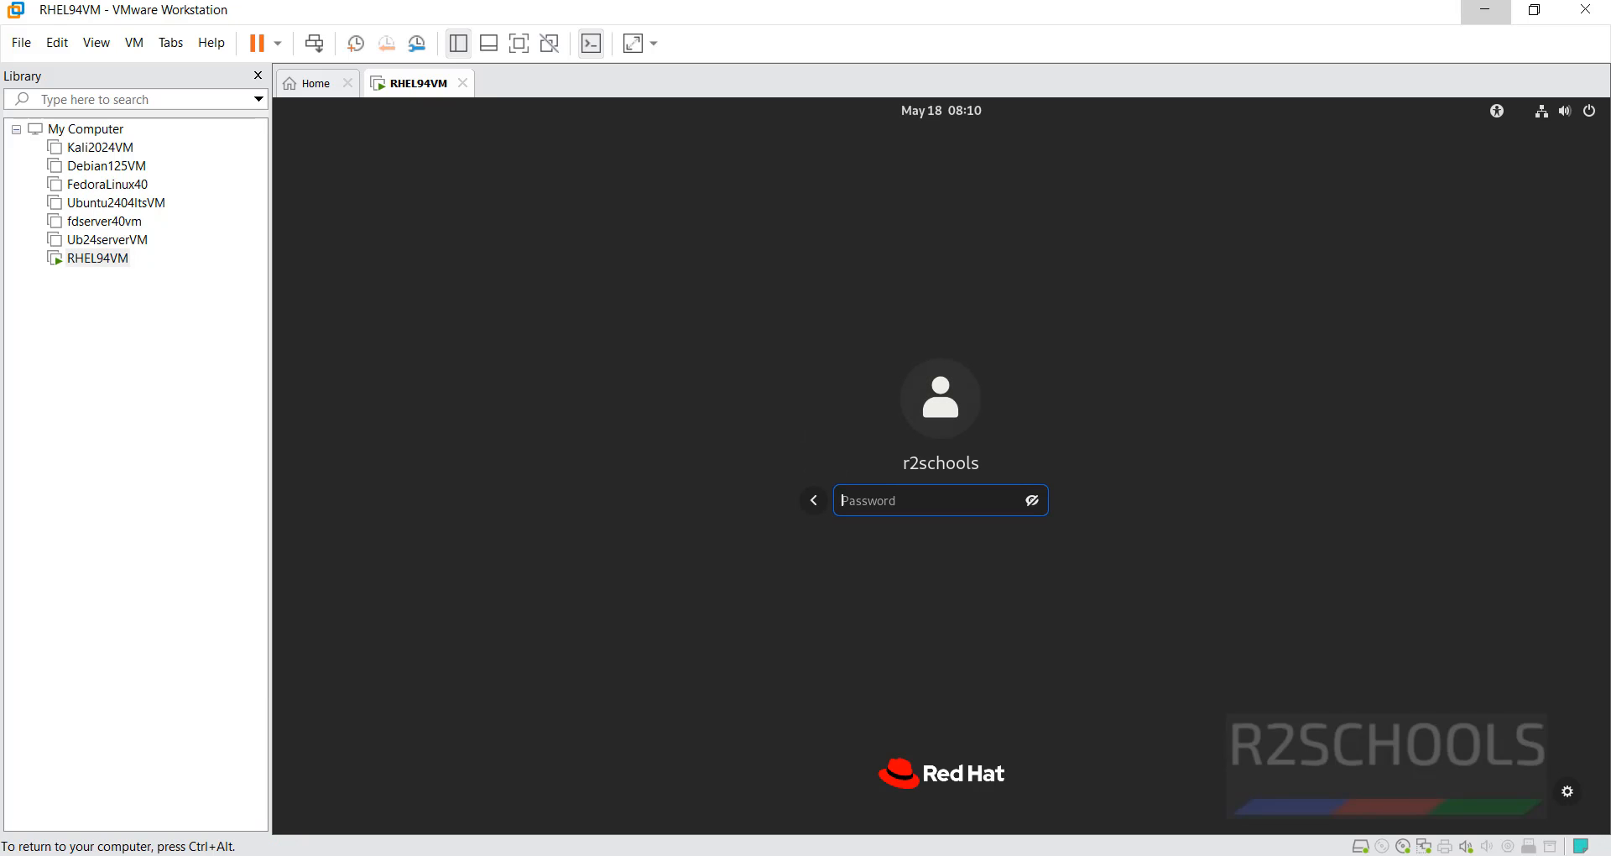
{"action": "type", "text": "*********"}
{"action": "key", "text": "Return"}
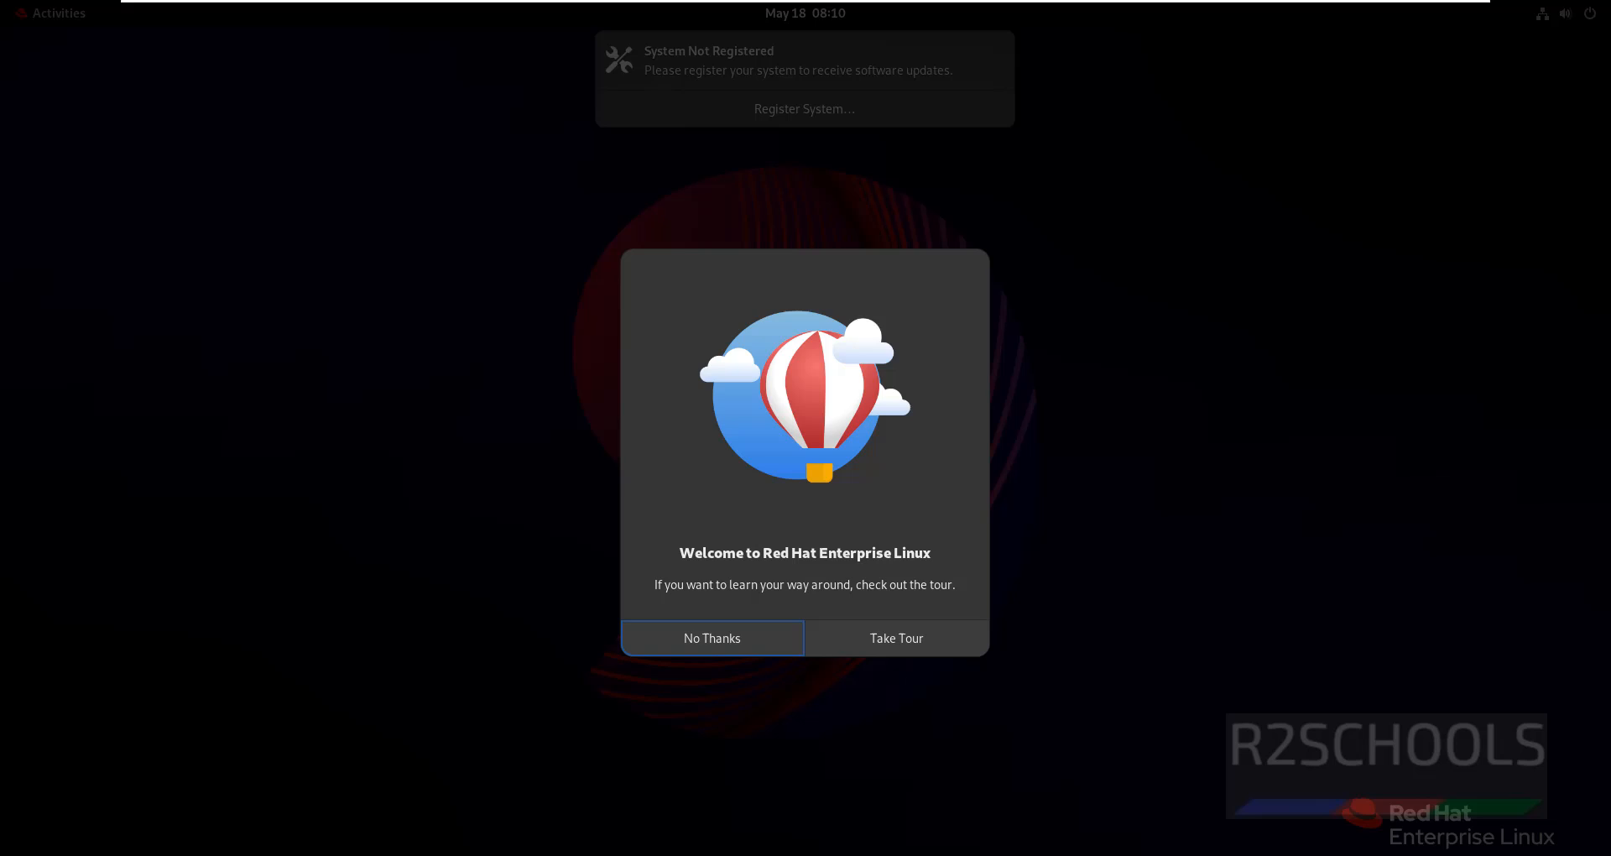
{"action": "left_click", "coordinate": [713, 638]}
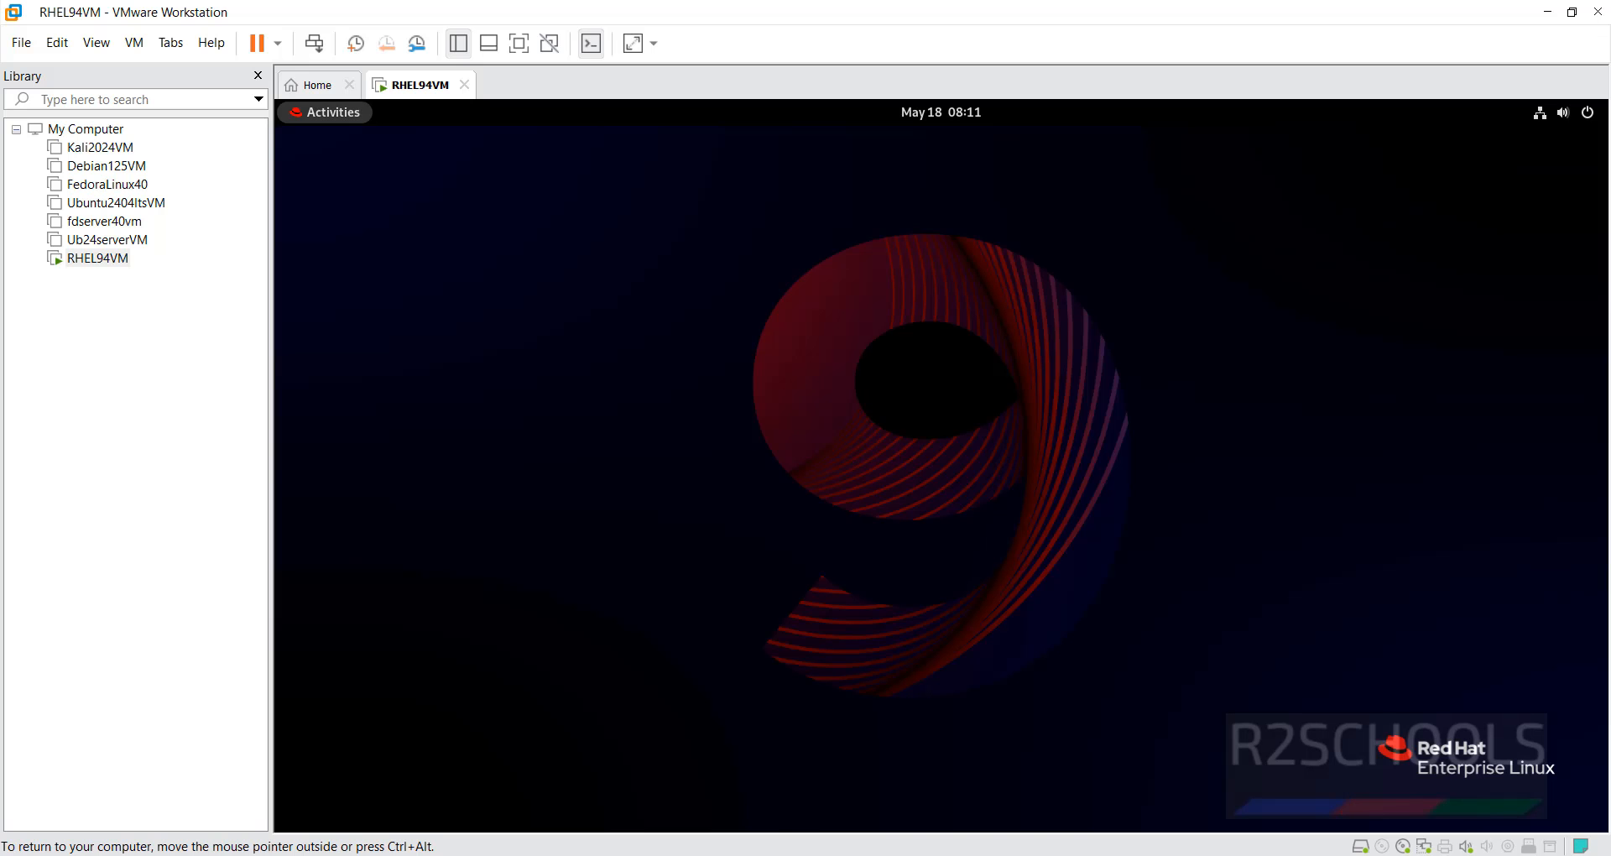
Open a terminal and run 'more /etc/os-release' to confirm version 9.4.
{"action": "left_click", "coordinate": [325, 111]}
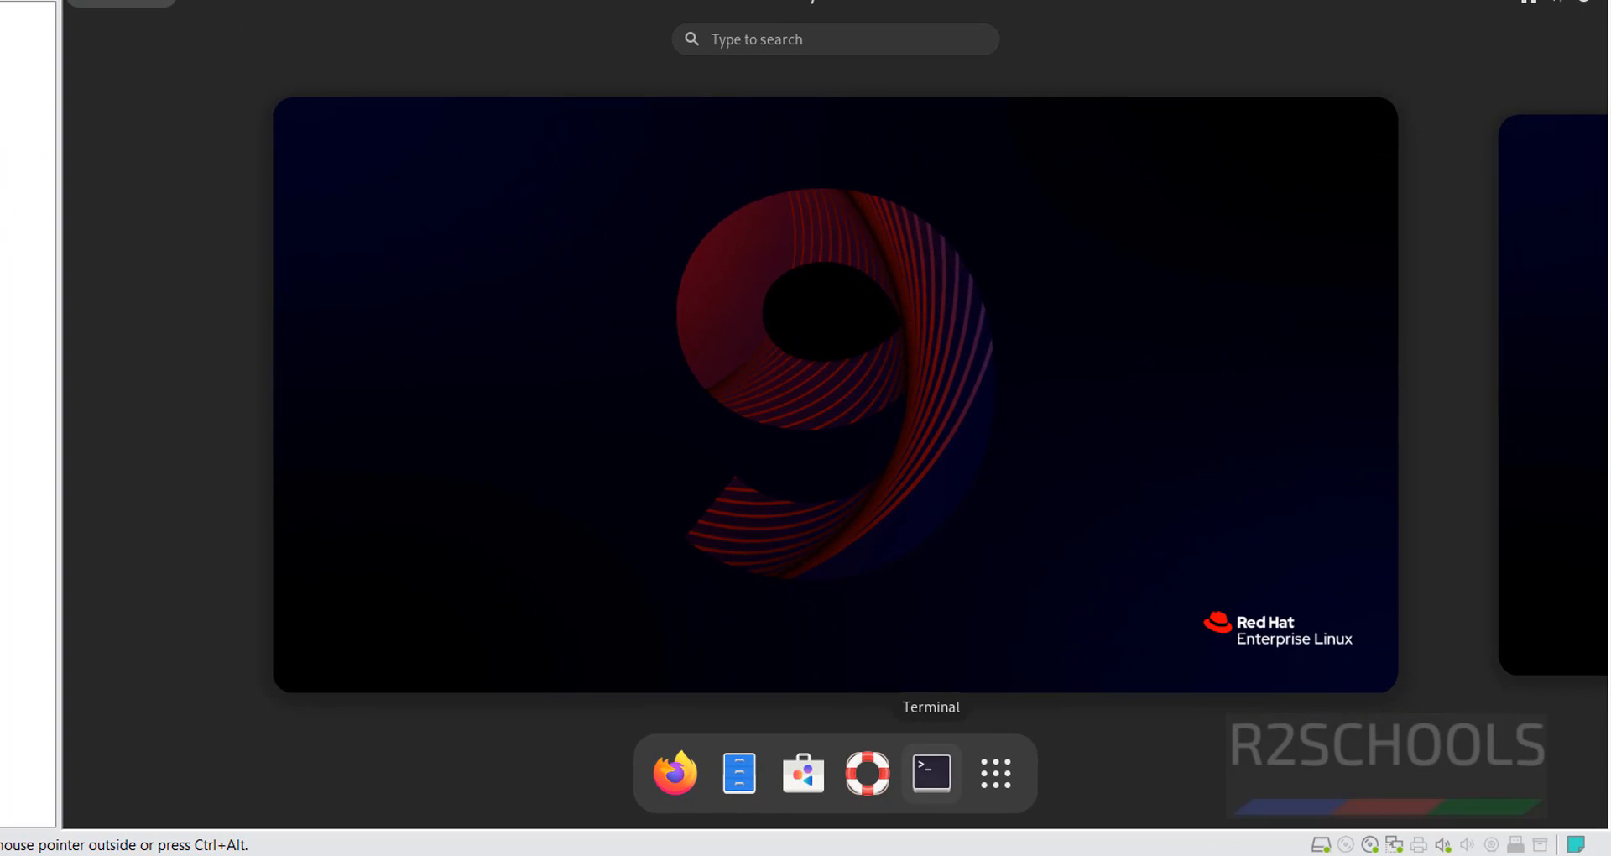
{"action": "left_click", "coordinate": [932, 771]}
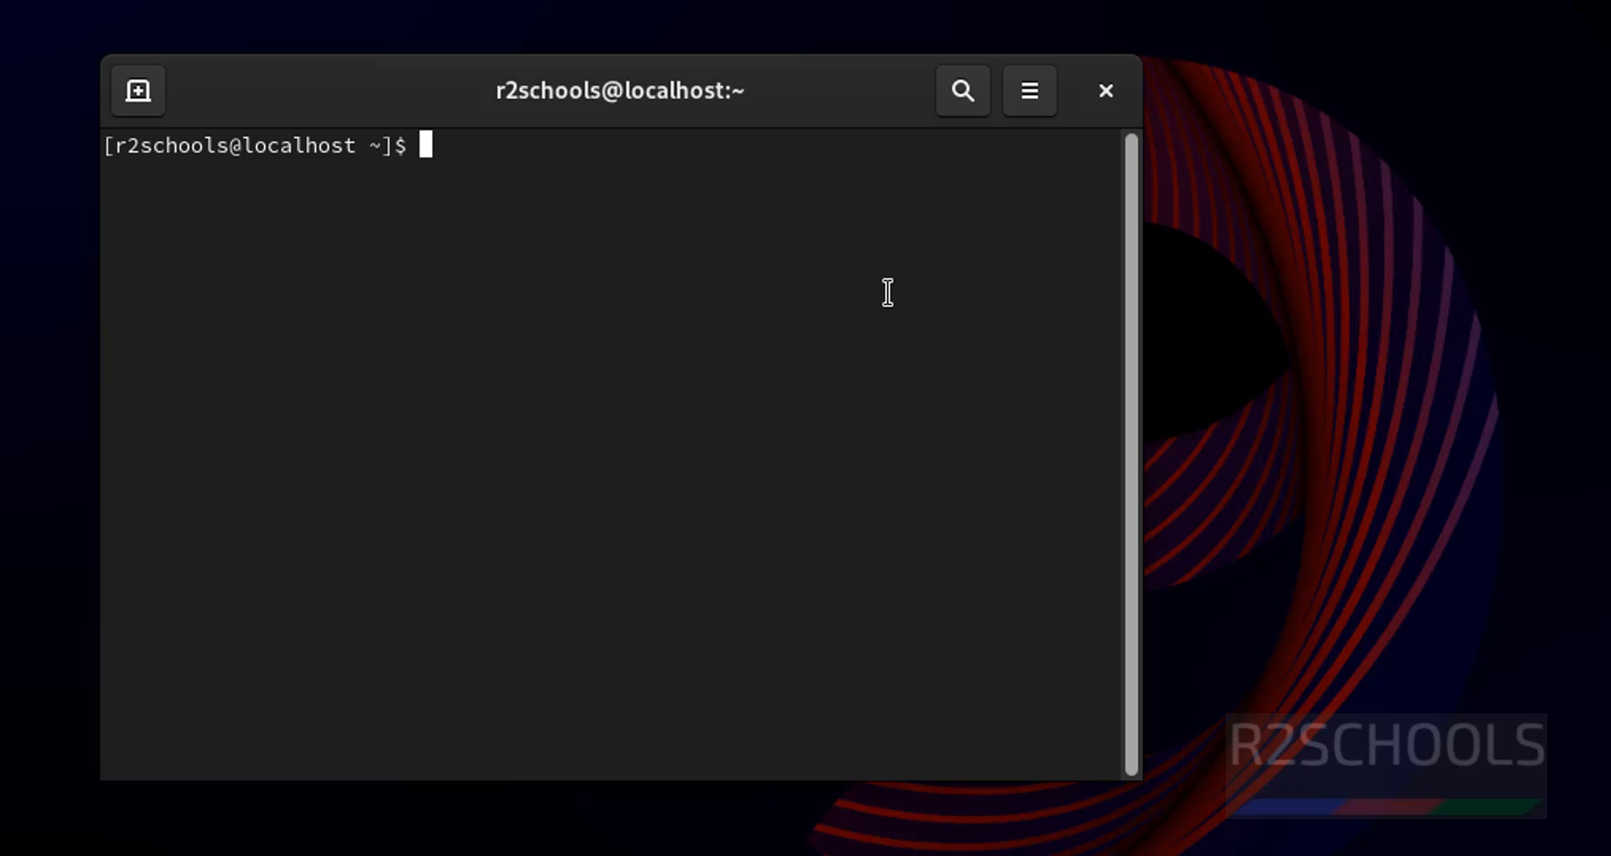
{"action": "type", "text": "more /etc/os-rel"}
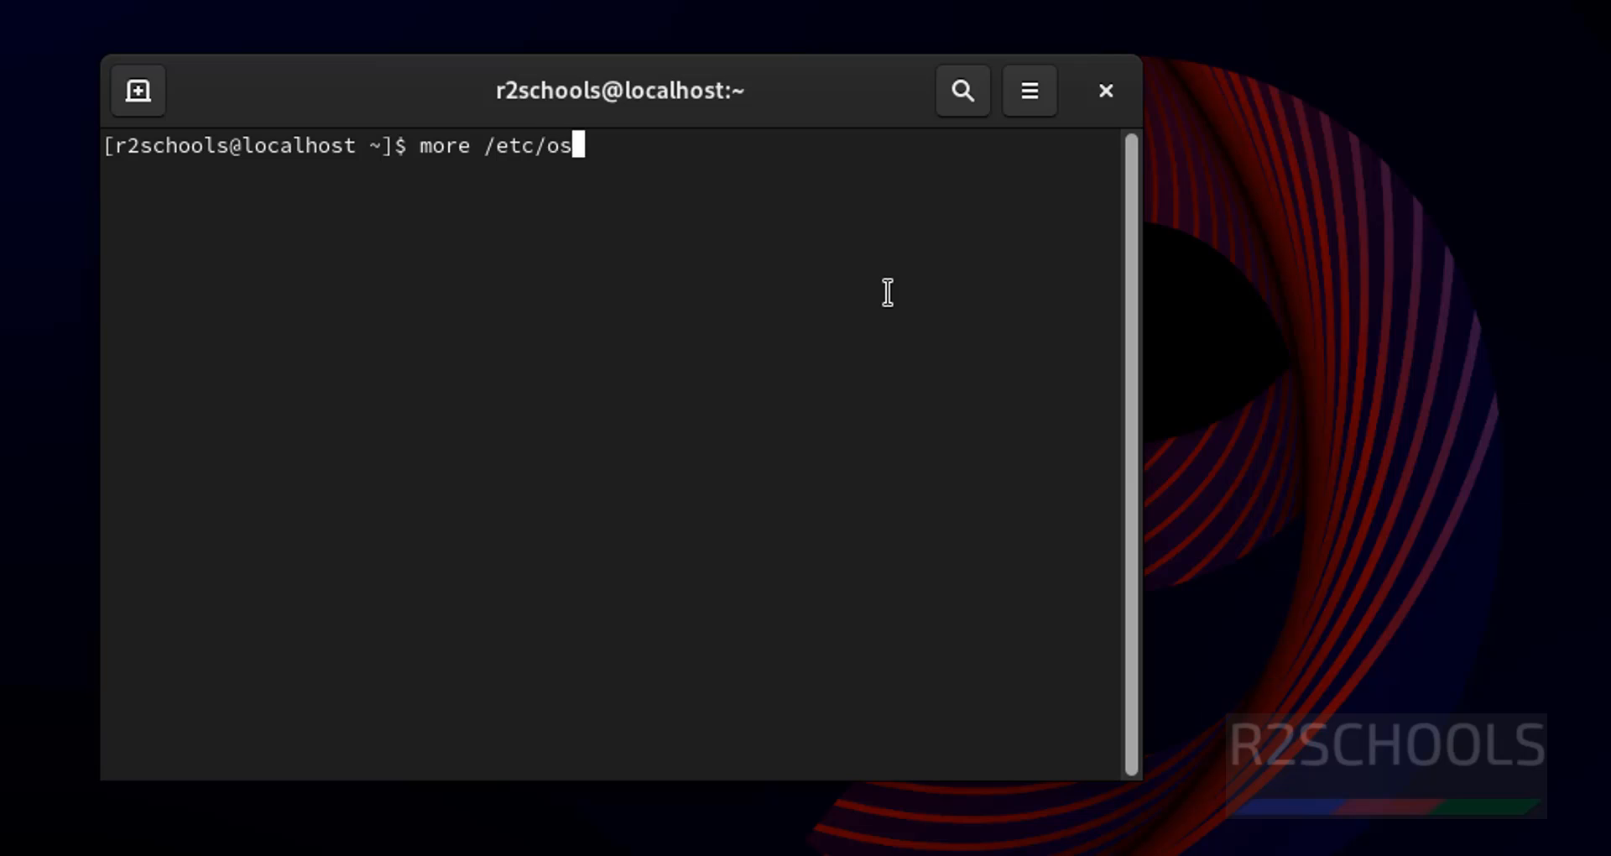
{"action": "key", "text": "Tab"}
{"action": "key", "text": "Return"}
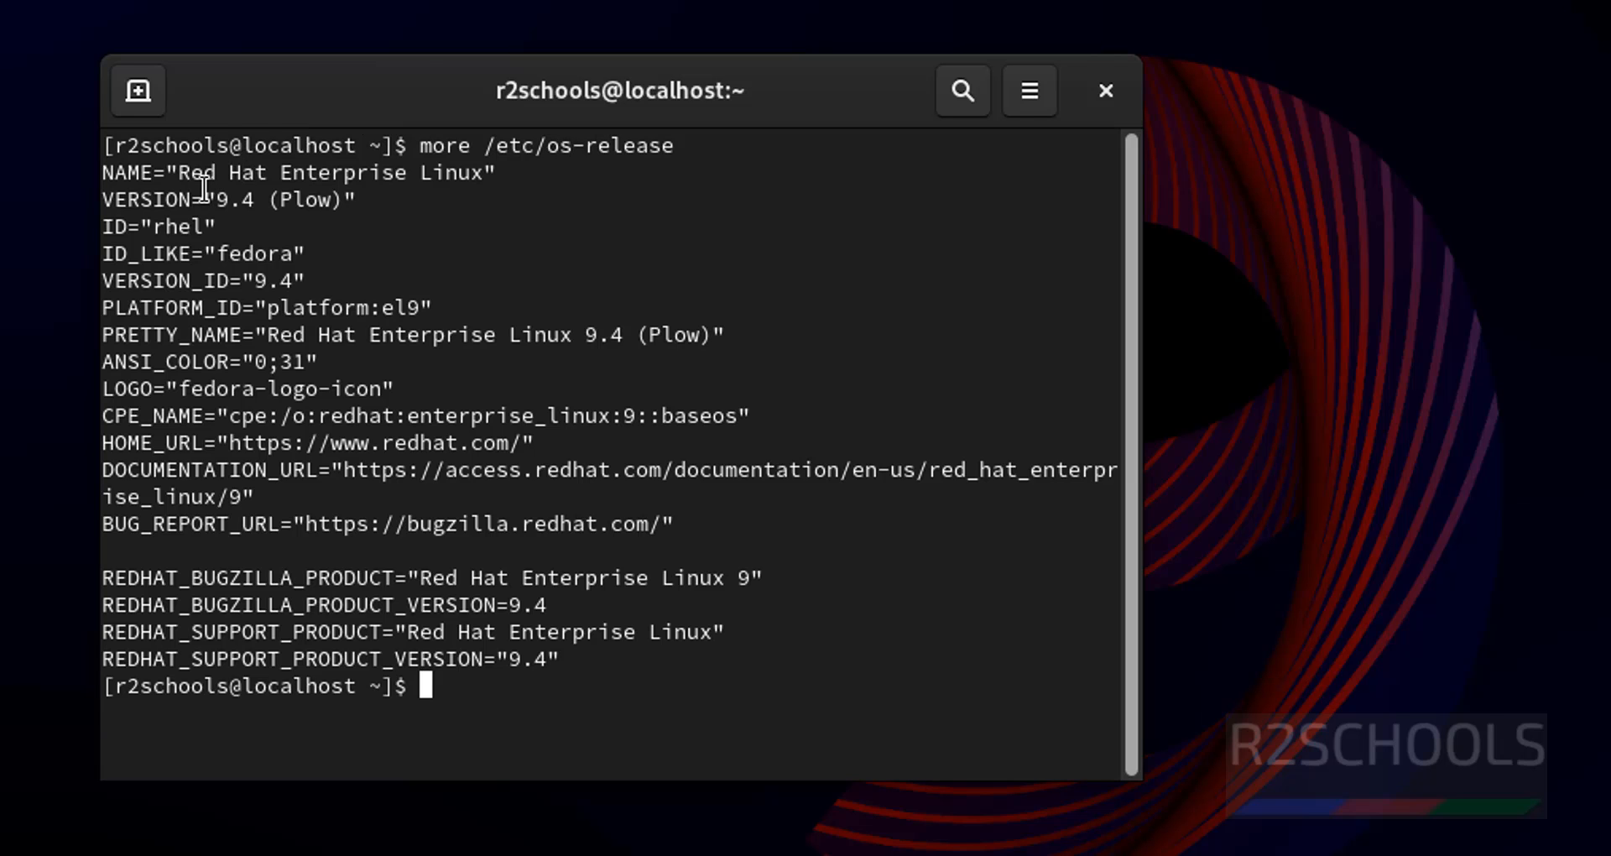
{"action": "left_click_drag", "start_coordinate": [204, 199], "coordinate": [318, 205]}
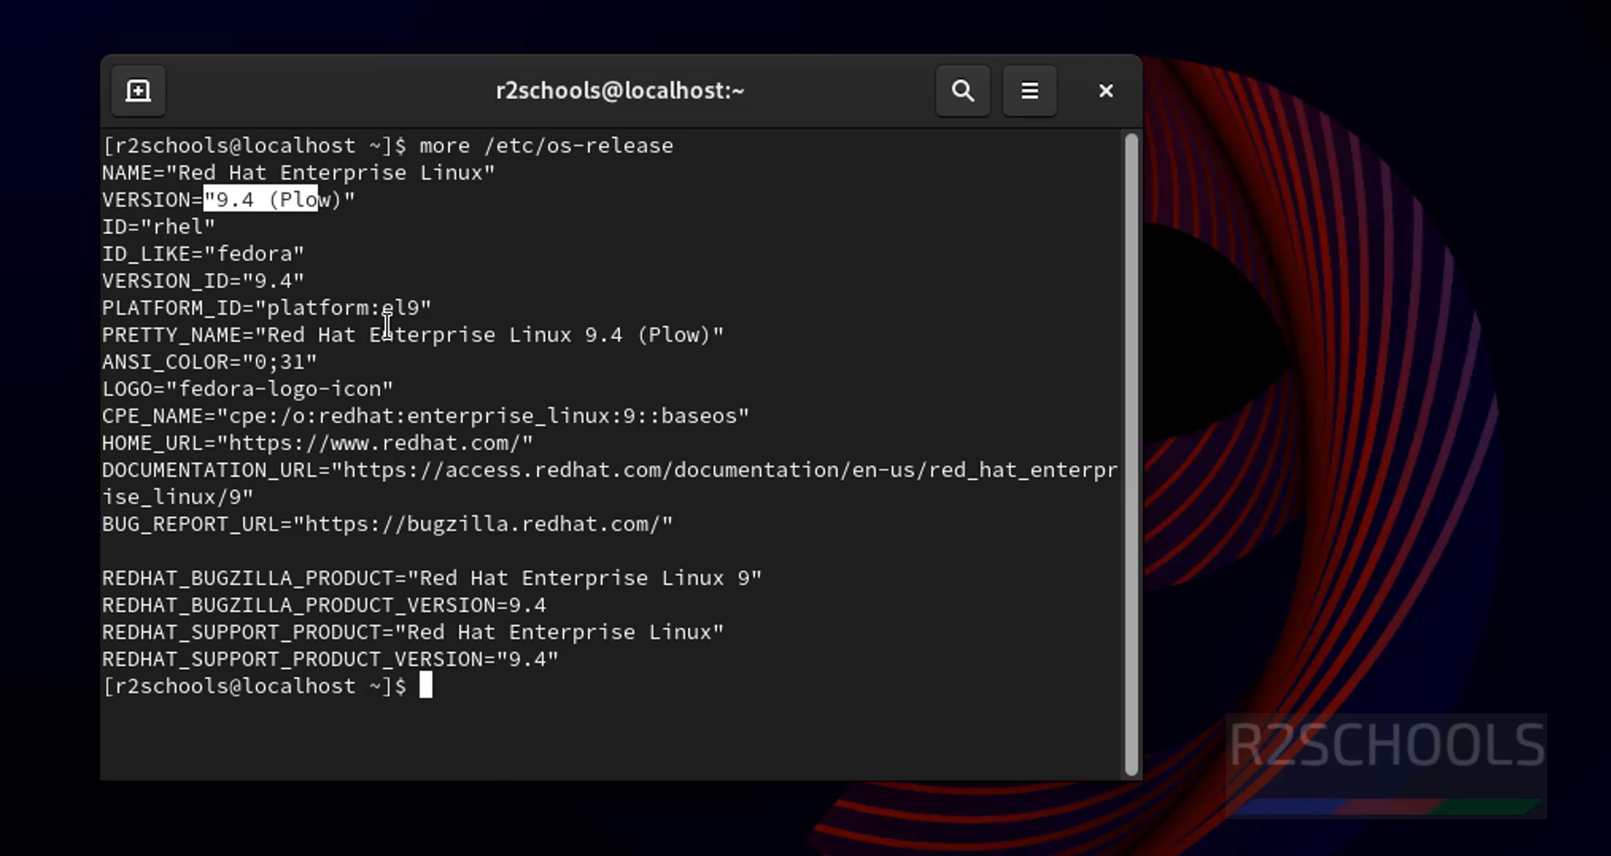
Run ifconfig and pick out ens160's address 192.168.129.148.
{"action": "type", "text": "ifconfig"}
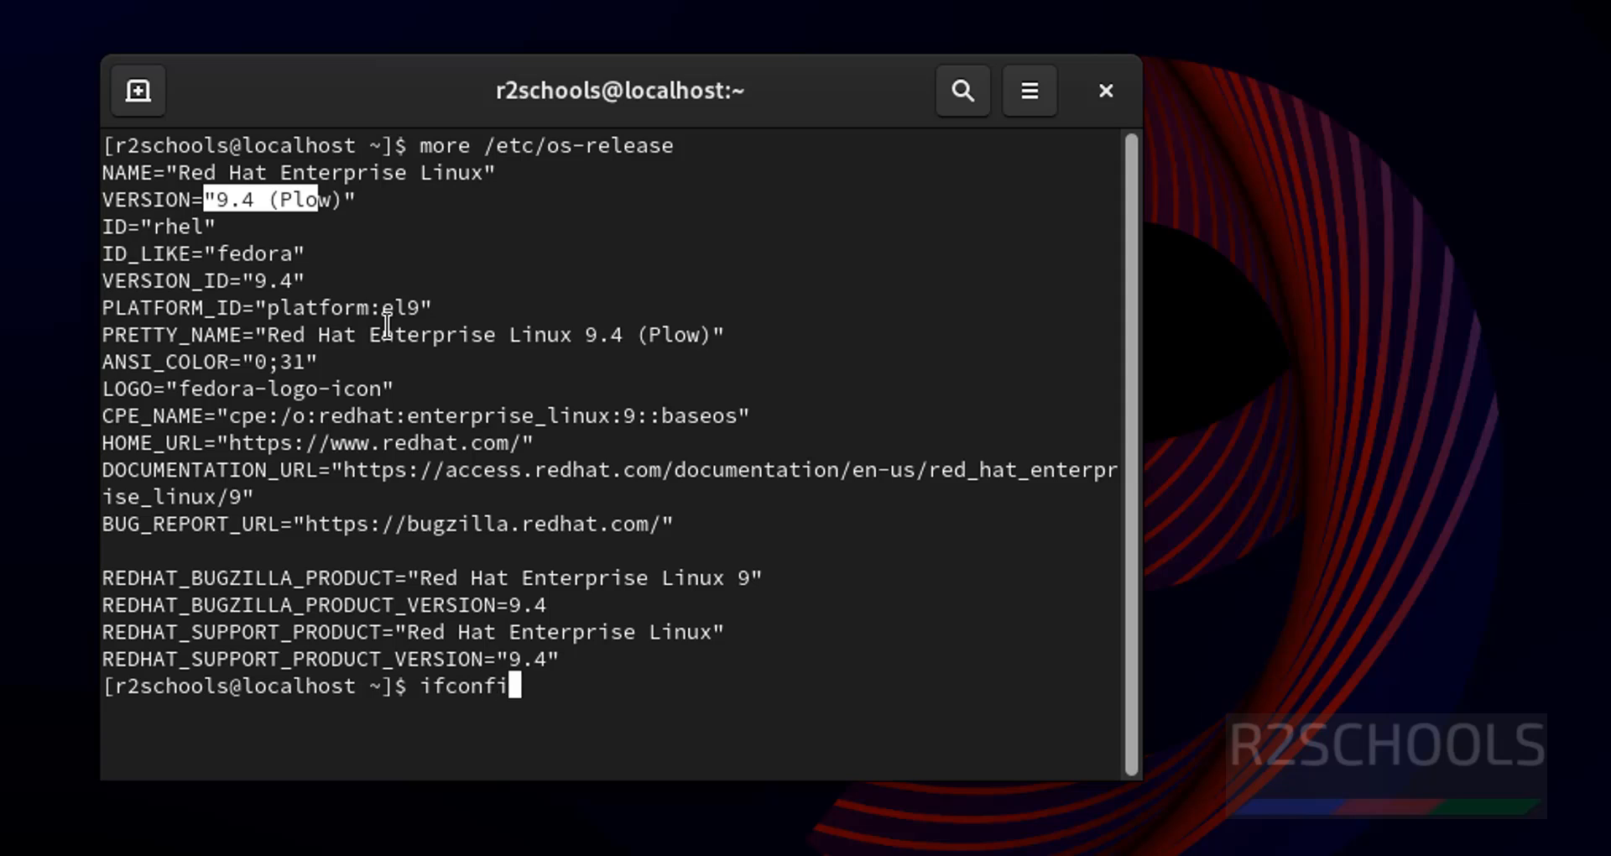
{"action": "key", "text": "Return"}
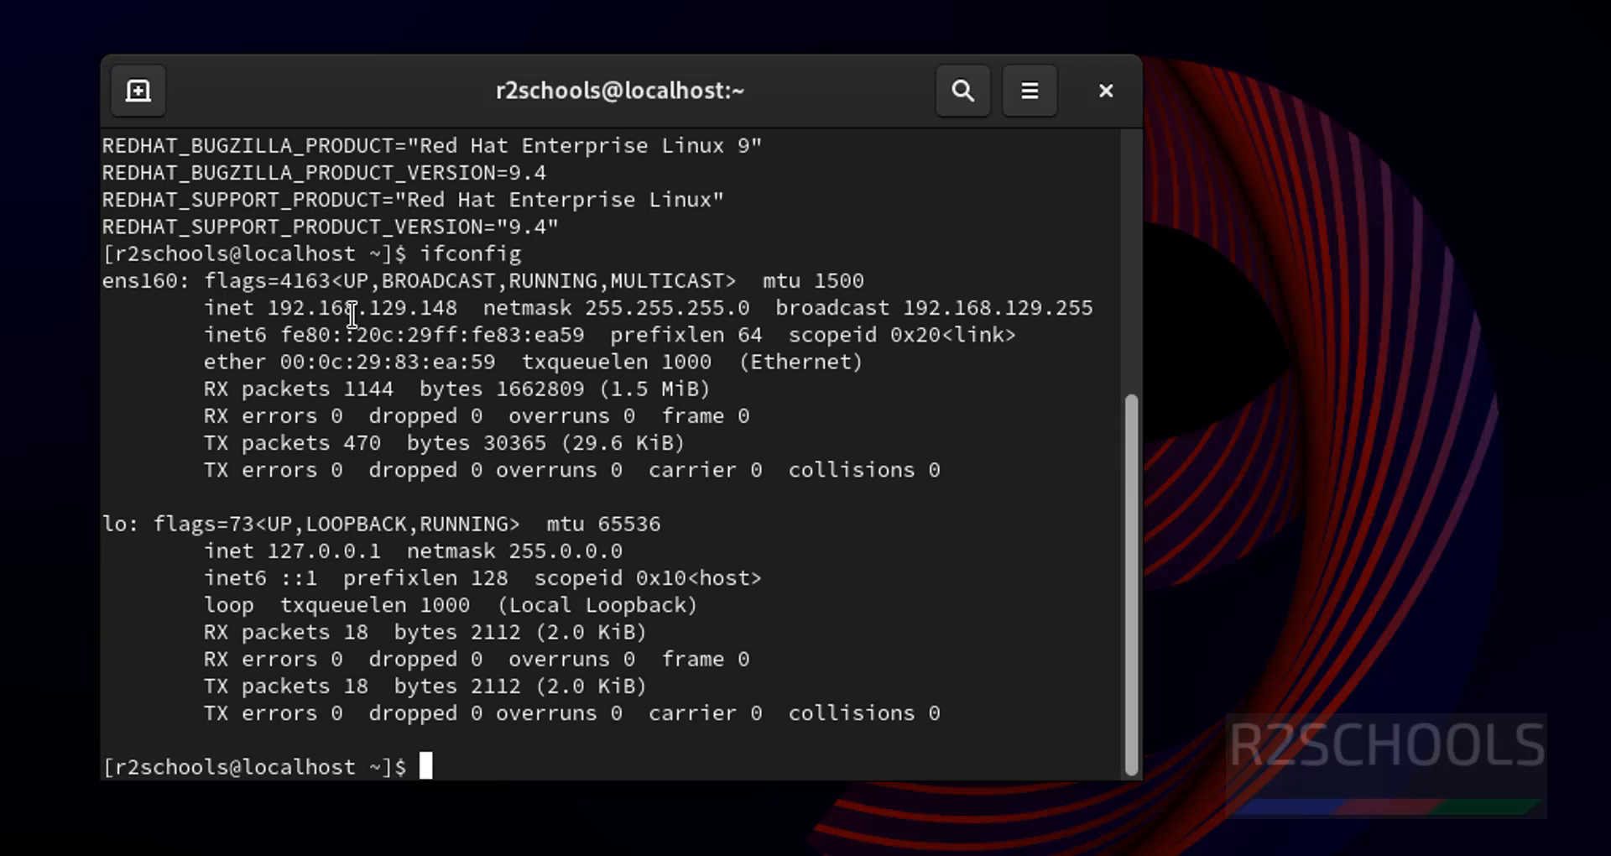
{"action": "double_click", "coordinate": [352, 315]}
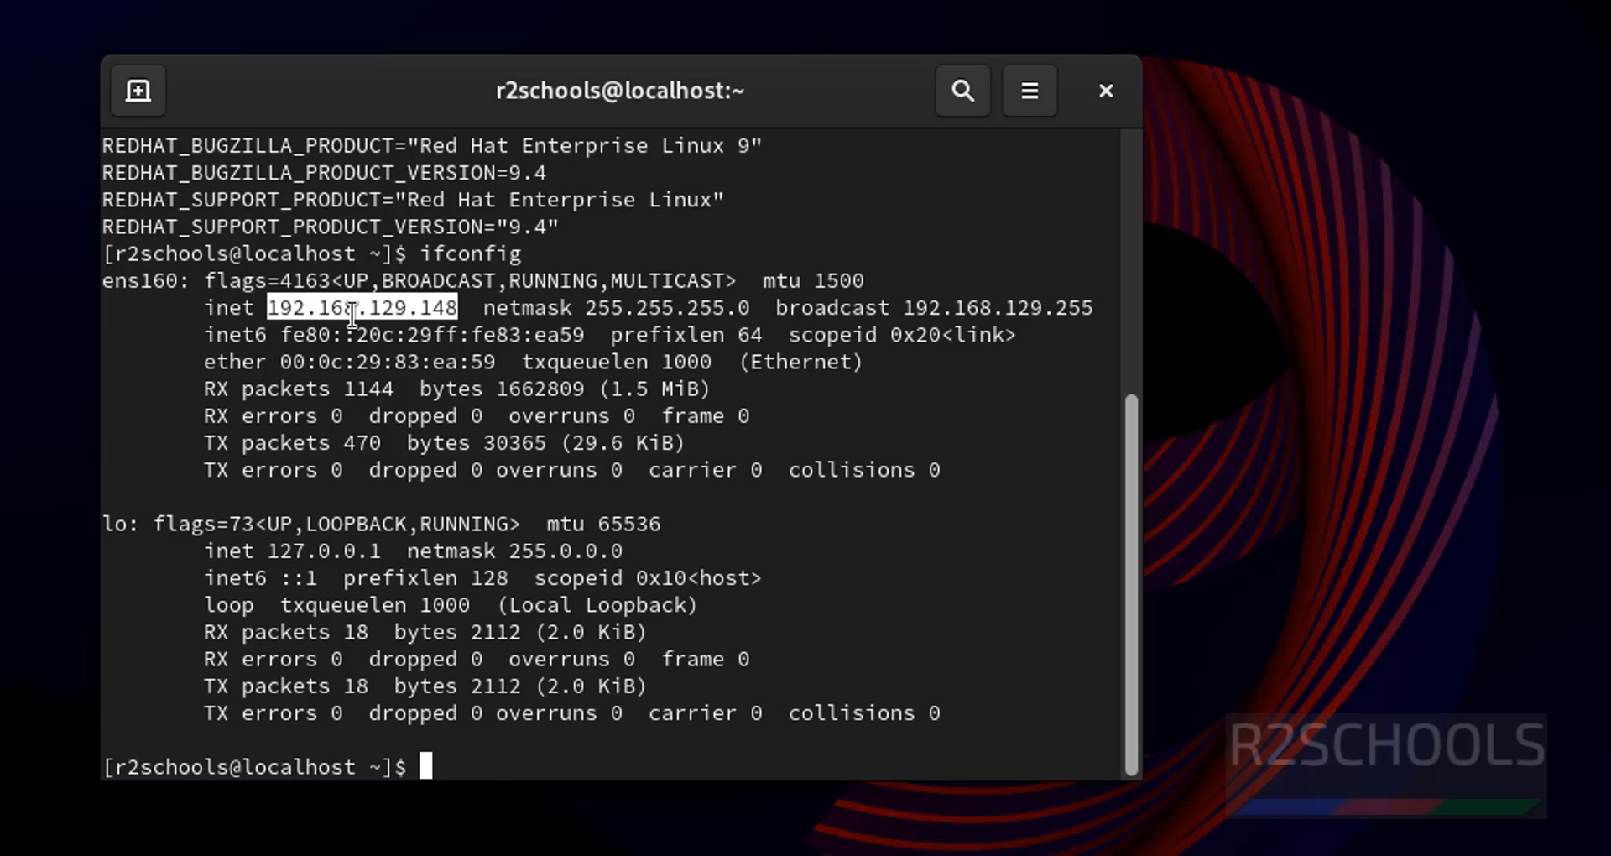
{"action": "left_click", "coordinate": [867, 534]}
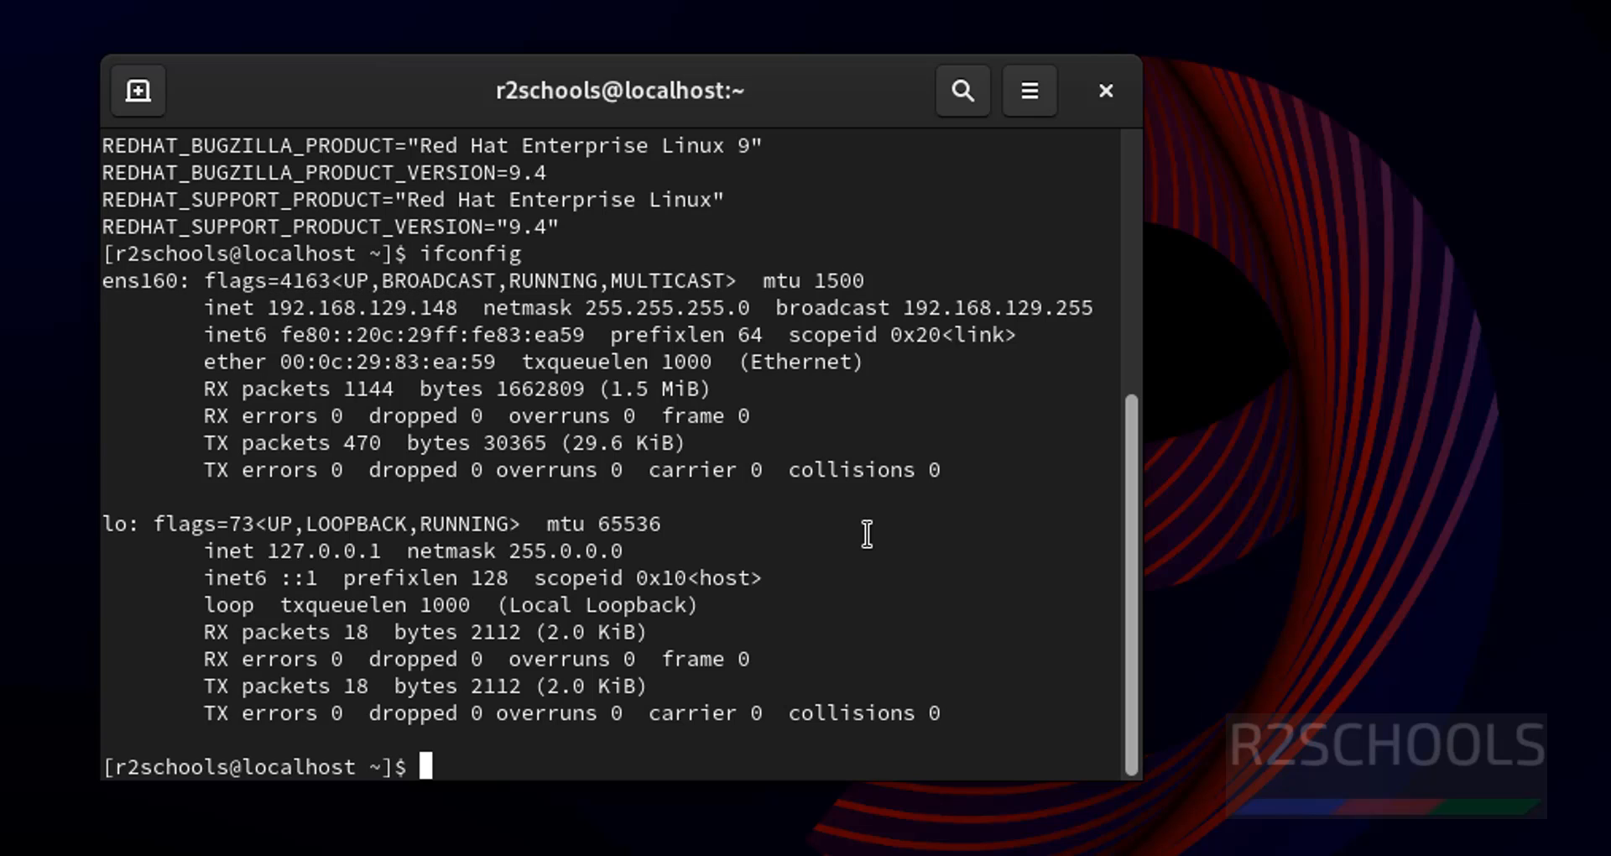